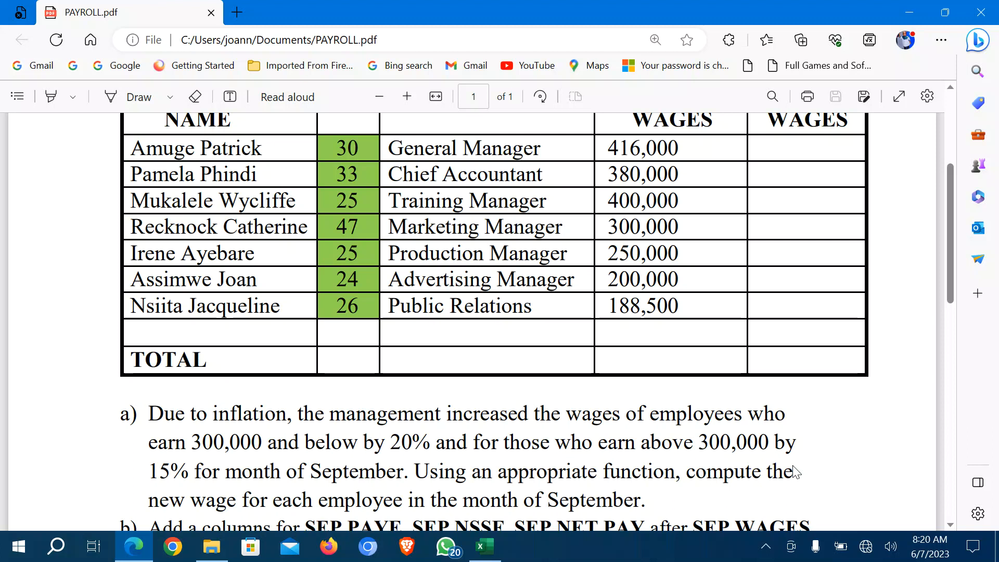
Make the header row bold and wrap its text.
{"action": "scroll", "coordinate": [795, 471], "scroll_direction": "up", "scroll_amount": 3}
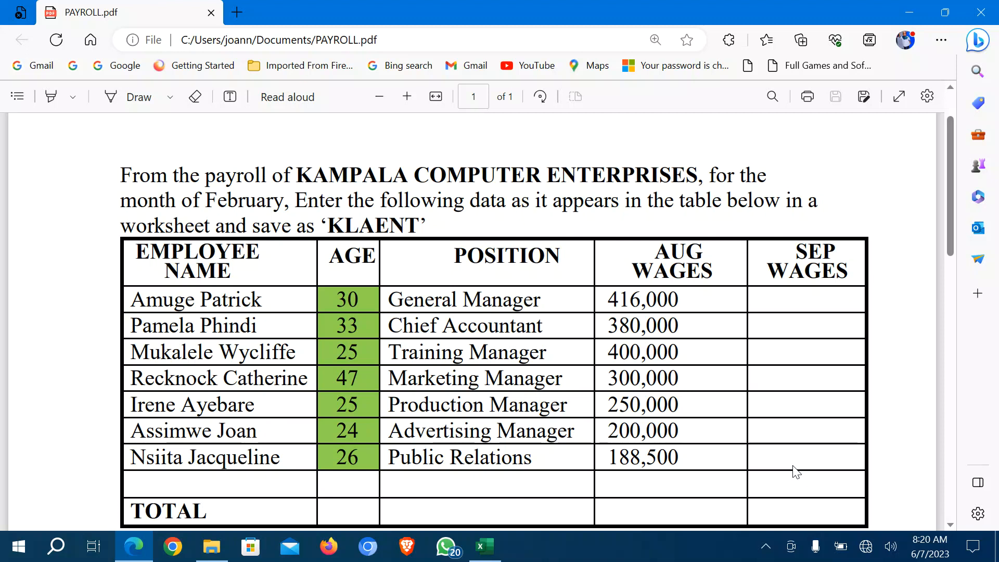
{"action": "scroll", "coordinate": [796, 471], "scroll_direction": "down", "scroll_amount": 2}
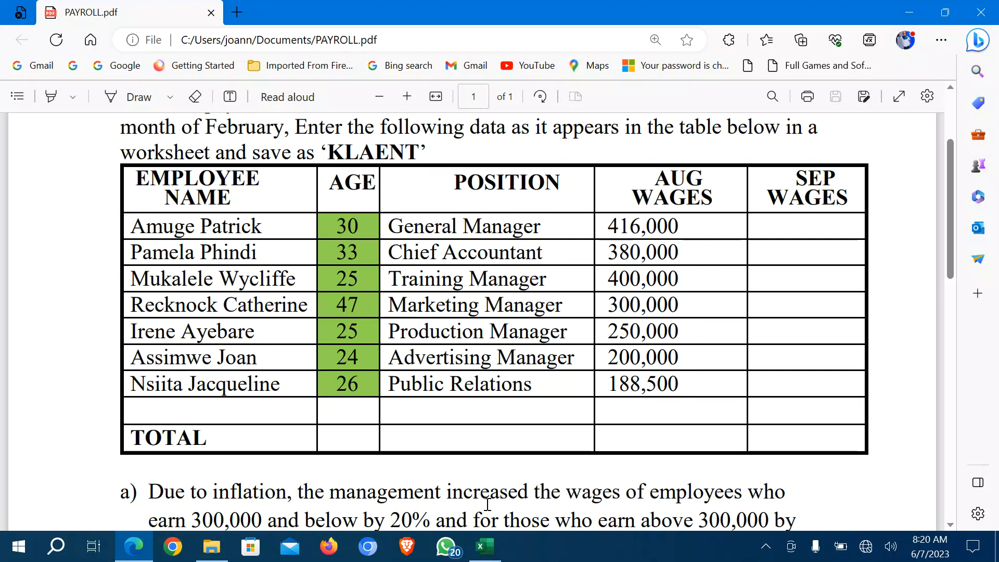
{"action": "left_click", "coordinate": [485, 547]}
{"action": "left_click", "coordinate": [82, 365]}
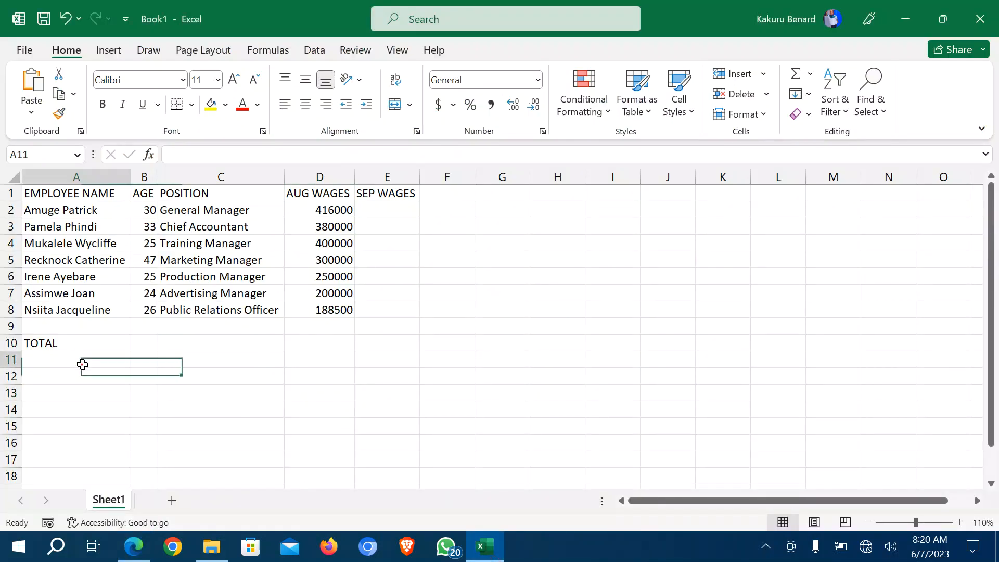
{"action": "left_click", "coordinate": [82, 388]}
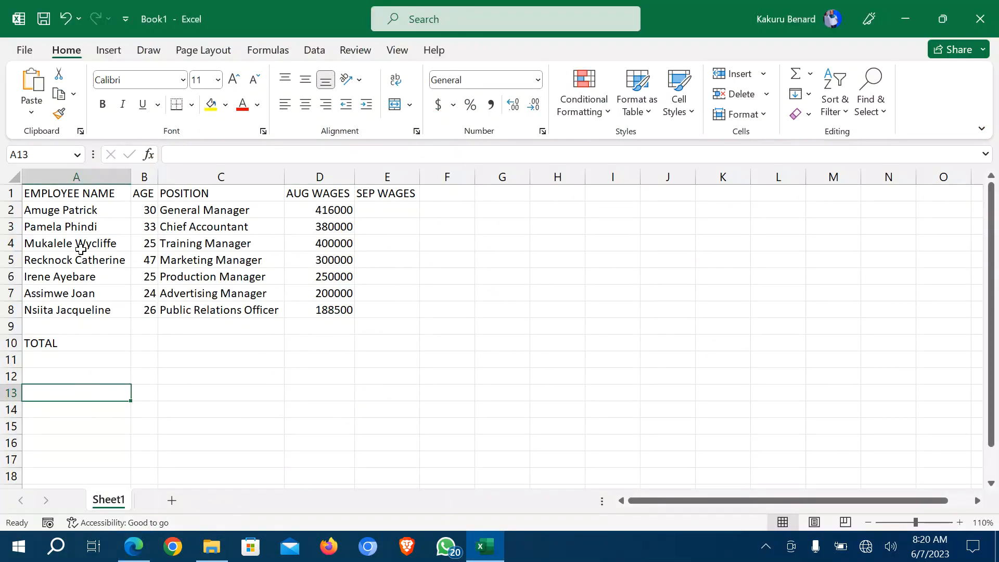
{"action": "left_click", "coordinate": [9, 192]}
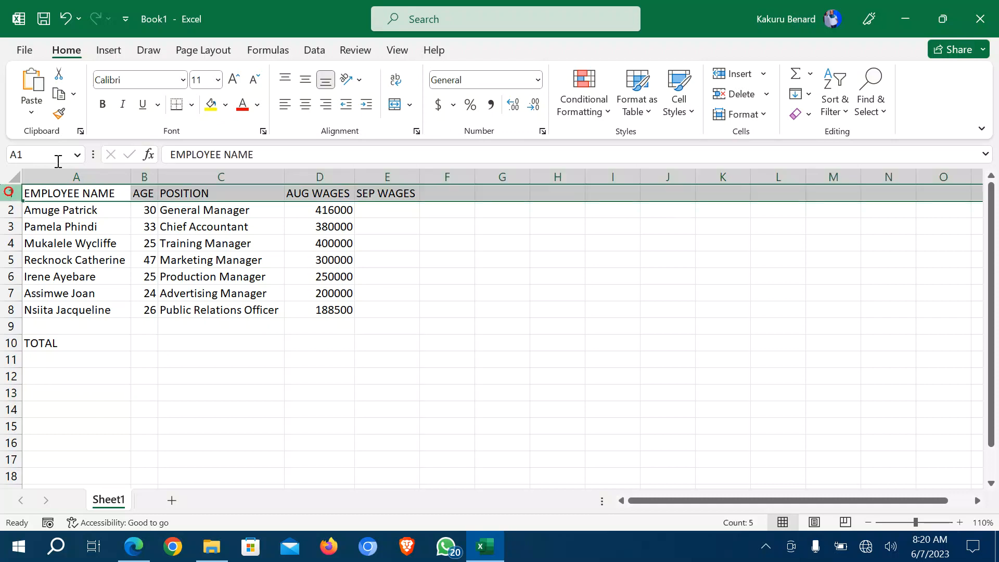
{"action": "left_click", "coordinate": [102, 104]}
{"action": "left_click", "coordinate": [110, 210]}
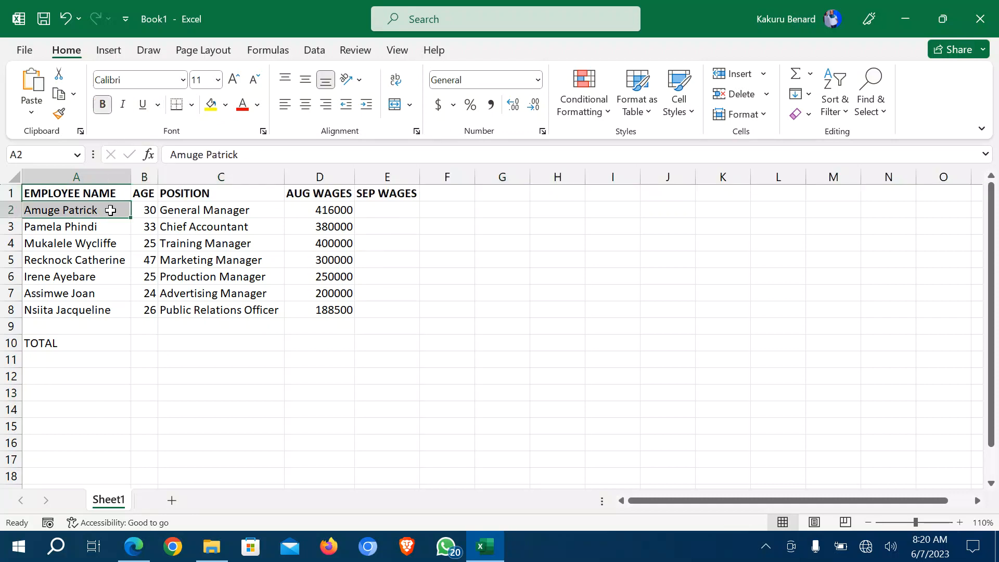
{"action": "left_click", "coordinate": [11, 192]}
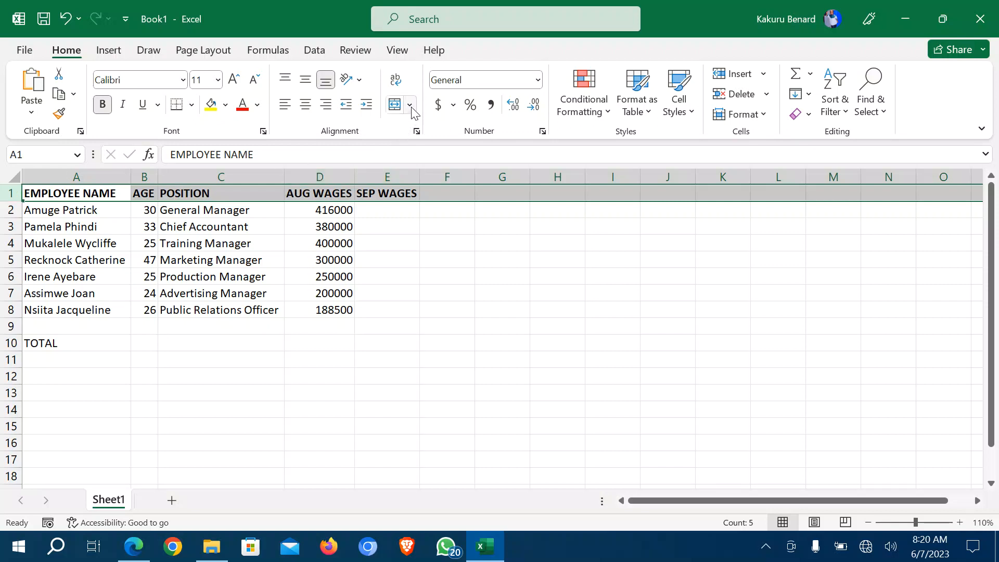
{"action": "left_click", "coordinate": [400, 83]}
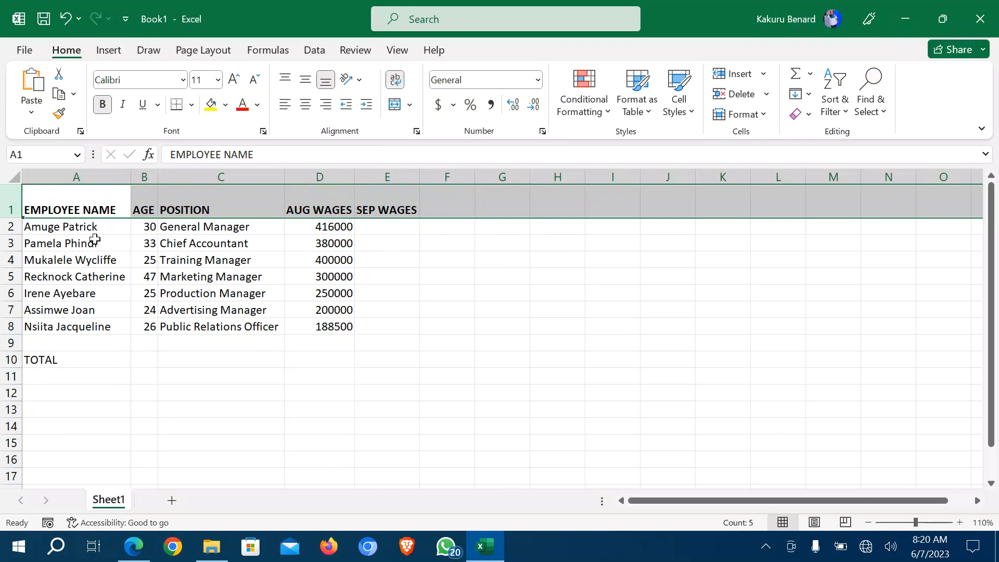
Set the font size of the whole worksheet to 12.
{"action": "left_click", "coordinate": [84, 227]}
{"action": "left_click", "coordinate": [13, 178]}
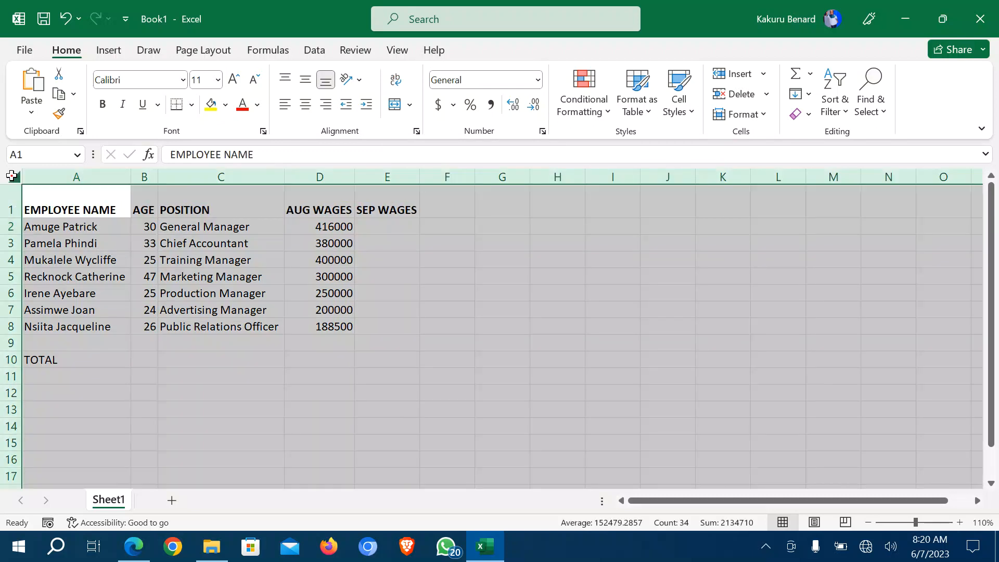
{"action": "left_click", "coordinate": [217, 80]}
{"action": "left_click", "coordinate": [204, 177]}
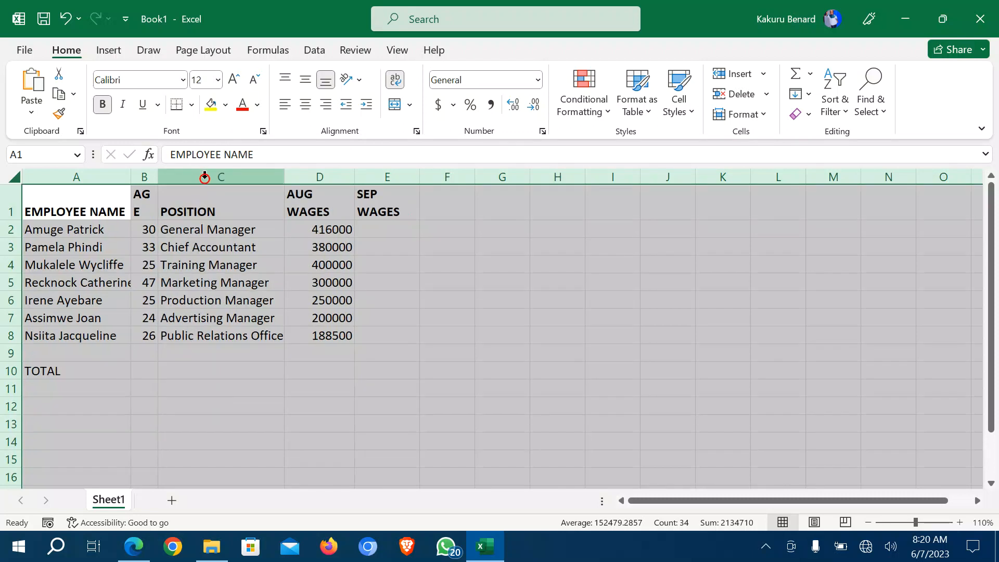
{"action": "left_click", "coordinate": [144, 230]}
Narrow columns B, D and E to fit their contents.
{"action": "left_click_drag", "start_coordinate": [158, 175], "coordinate": [161, 174]}
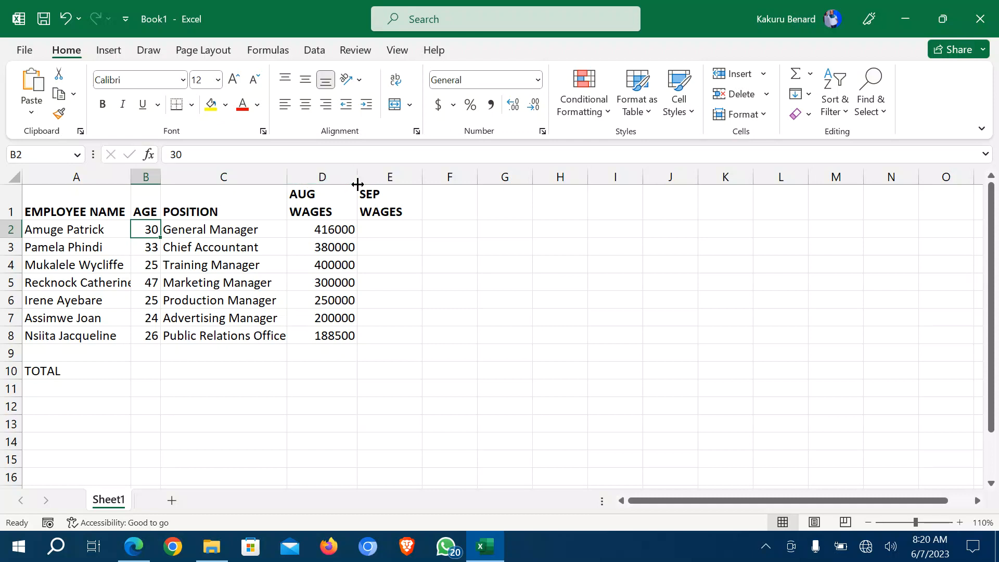
{"action": "left_click_drag", "start_coordinate": [359, 177], "coordinate": [352, 176]}
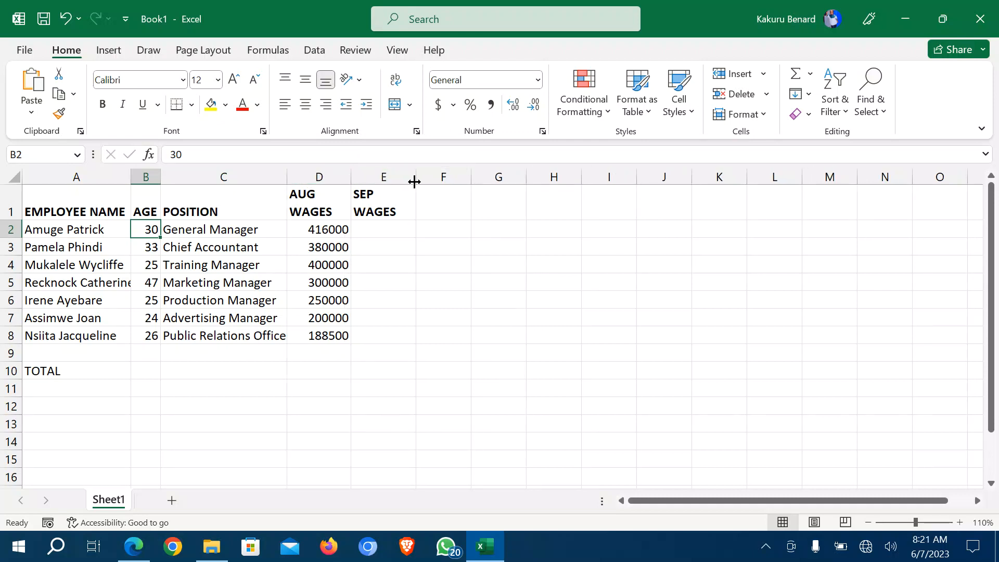
{"action": "left_click_drag", "start_coordinate": [417, 177], "coordinate": [409, 177]}
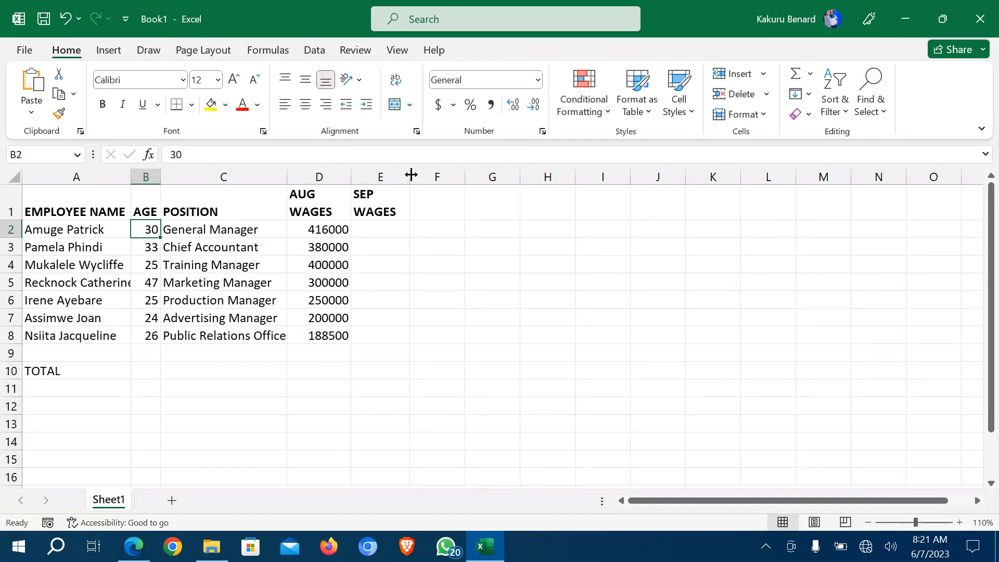
Top-align and horizontally centre the header row text.
{"action": "left_click", "coordinate": [10, 201]}
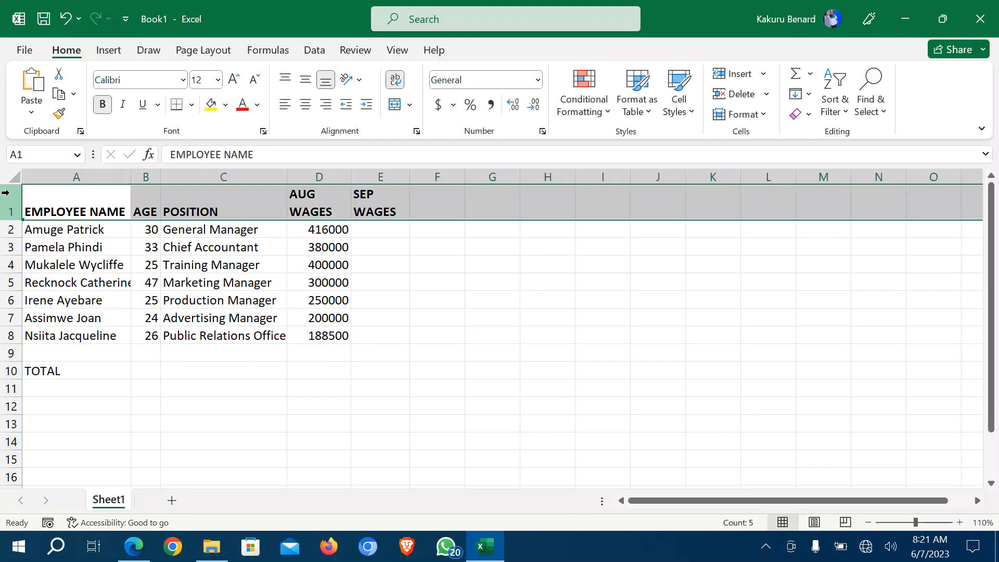
{"action": "left_click", "coordinate": [286, 80]}
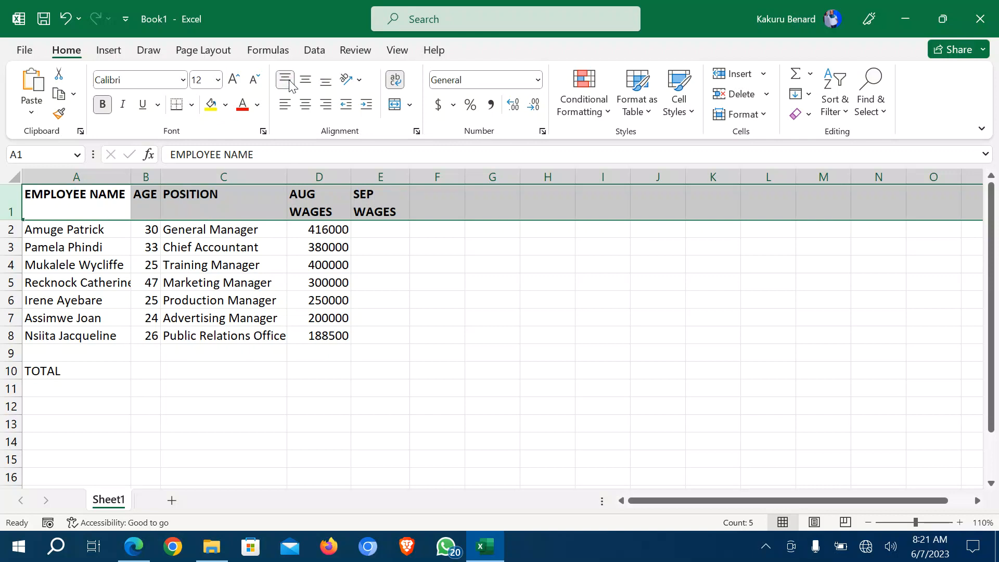
{"action": "left_click", "coordinate": [306, 84]}
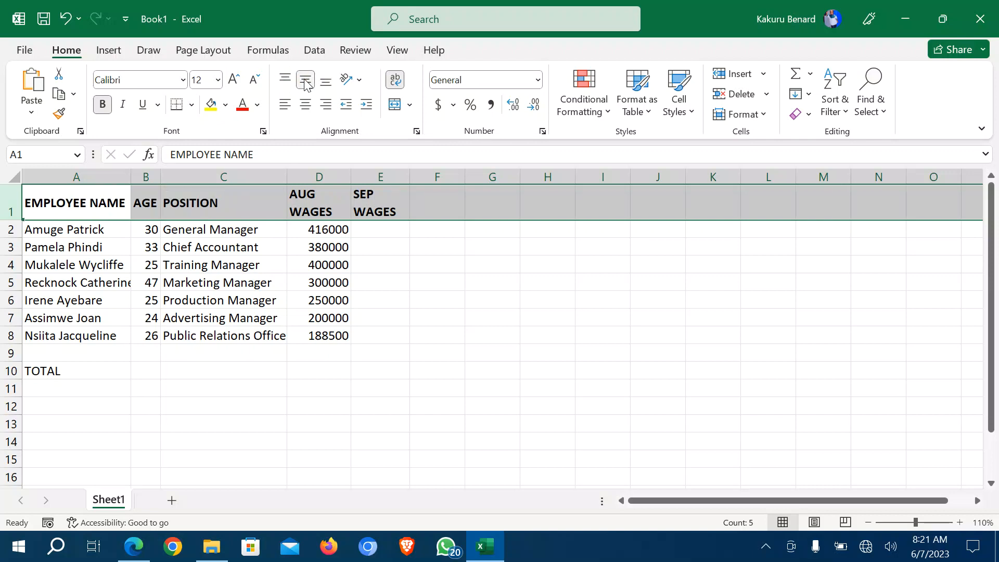
{"action": "left_click", "coordinate": [326, 81]}
{"action": "left_click", "coordinate": [286, 80]}
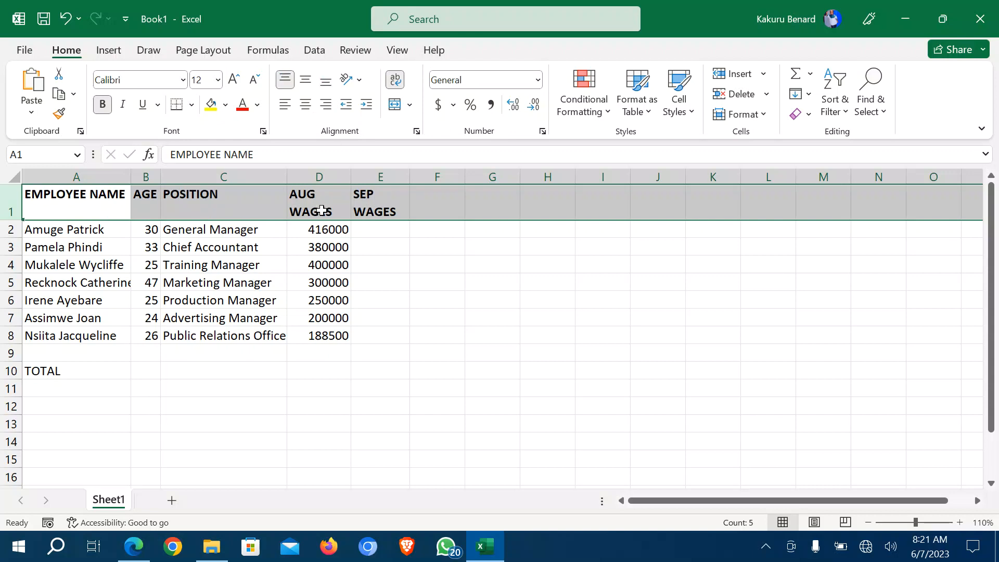
{"action": "left_click", "coordinate": [306, 105]}
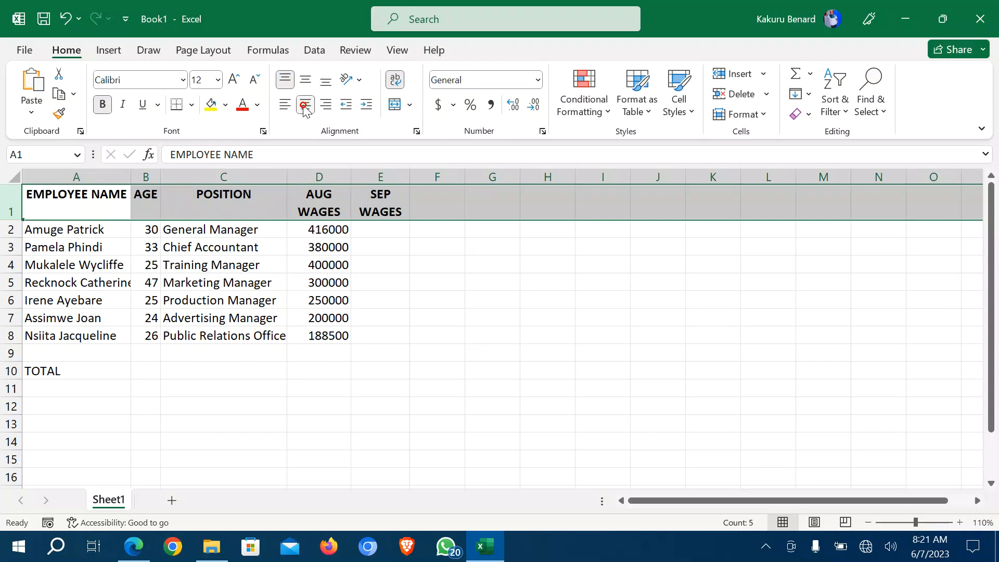
{"action": "left_click", "coordinate": [313, 257]}
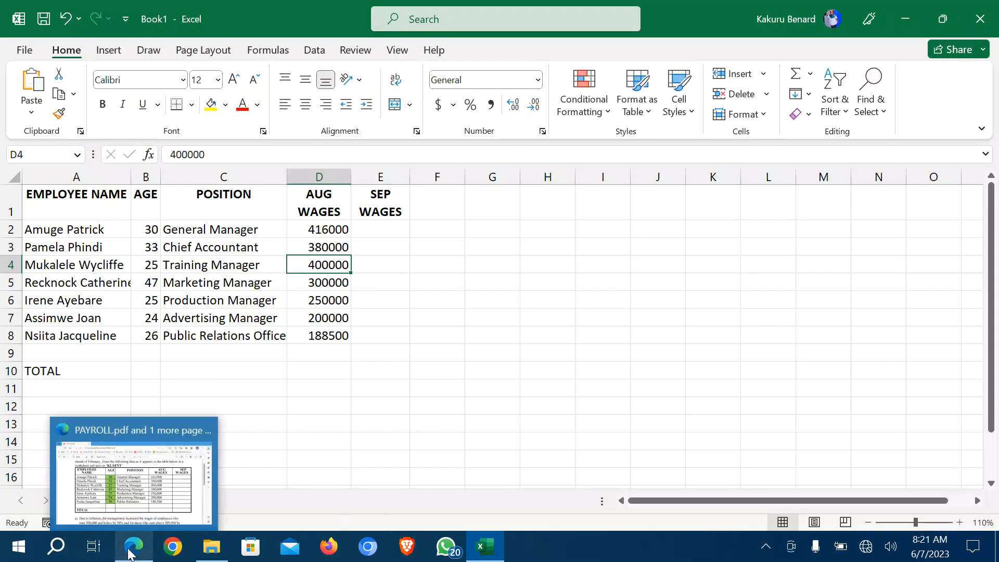
Bold the TOTAL label in row 10, then check the September raise question in the PDF.
{"action": "left_click", "coordinate": [4, 369]}
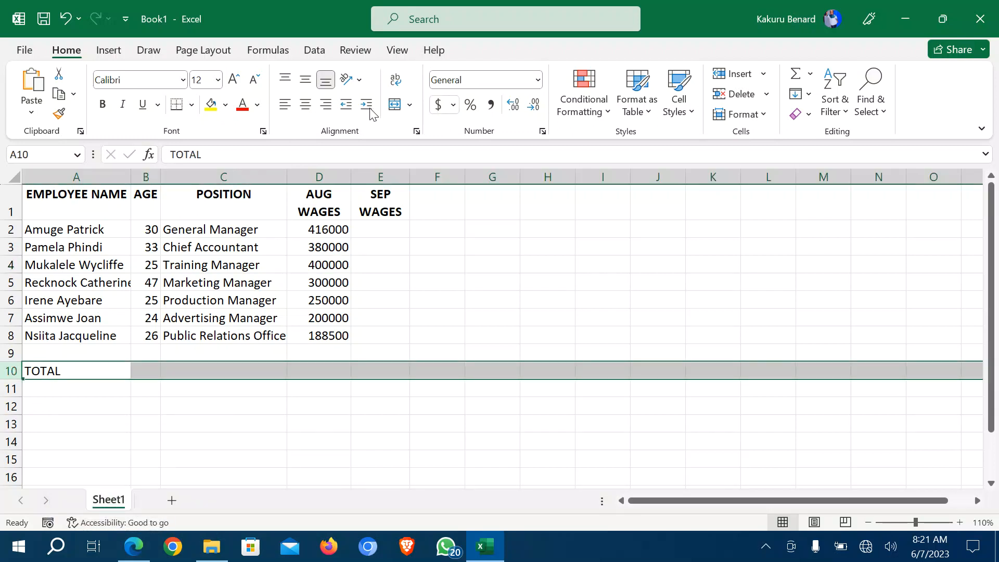
{"action": "left_click", "coordinate": [103, 105]}
{"action": "left_click", "coordinate": [134, 546]}
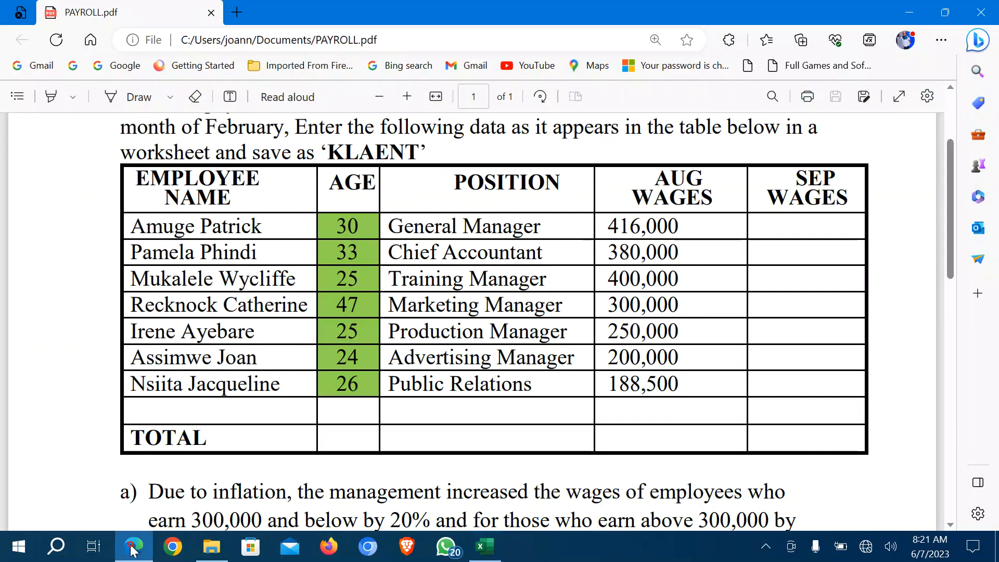
{"action": "scroll", "coordinate": [281, 225], "scroll_direction": "down", "scroll_amount": 2}
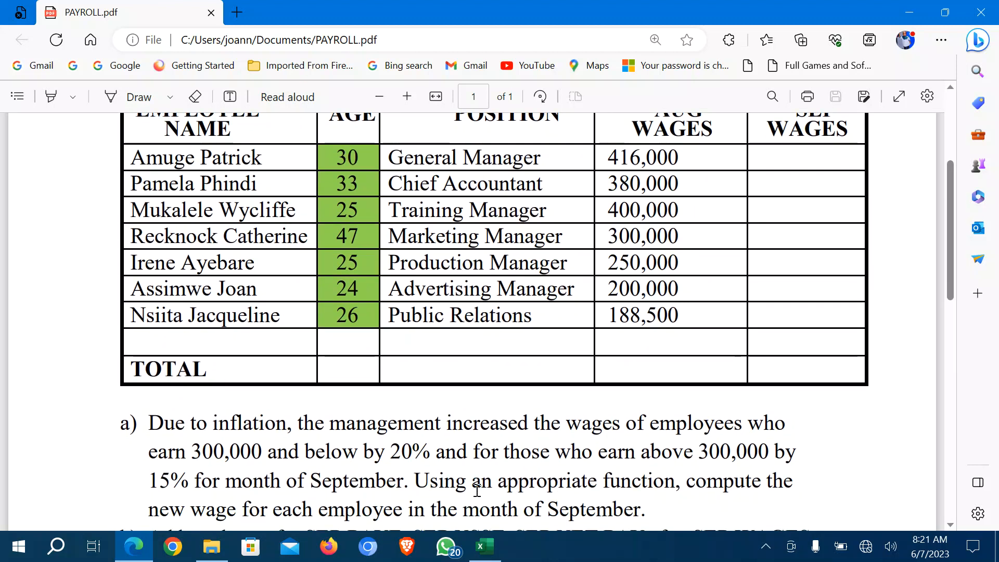
{"action": "left_click", "coordinate": [485, 556]}
Give the ages in B2:B8 a Light Green fill from Standard Colors.
{"action": "left_click_drag", "start_coordinate": [149, 225], "coordinate": [153, 335]}
{"action": "left_click", "coordinate": [225, 104]}
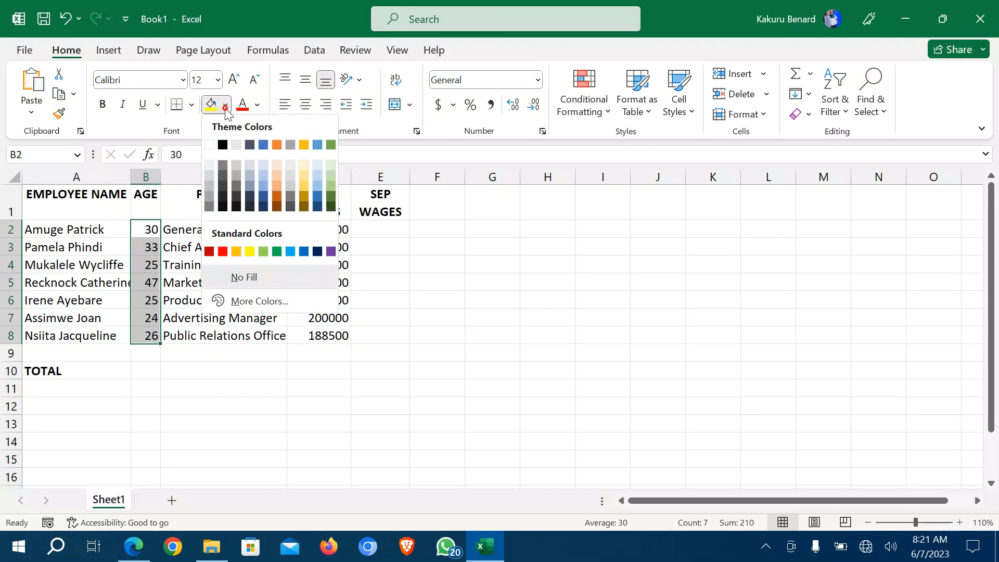
{"action": "left_click", "coordinate": [263, 251]}
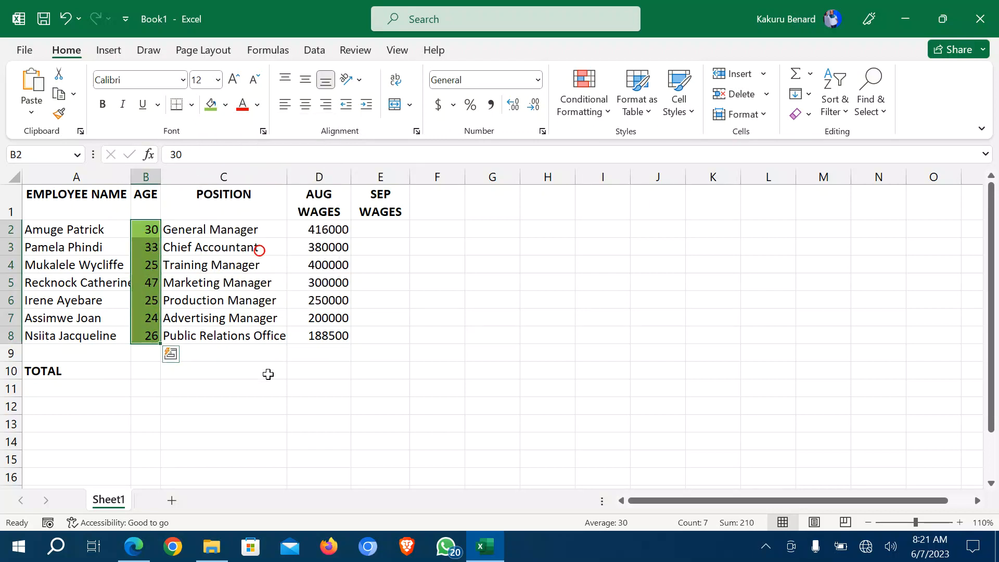
{"action": "left_click", "coordinate": [268, 374]}
{"action": "left_click", "coordinate": [272, 417]}
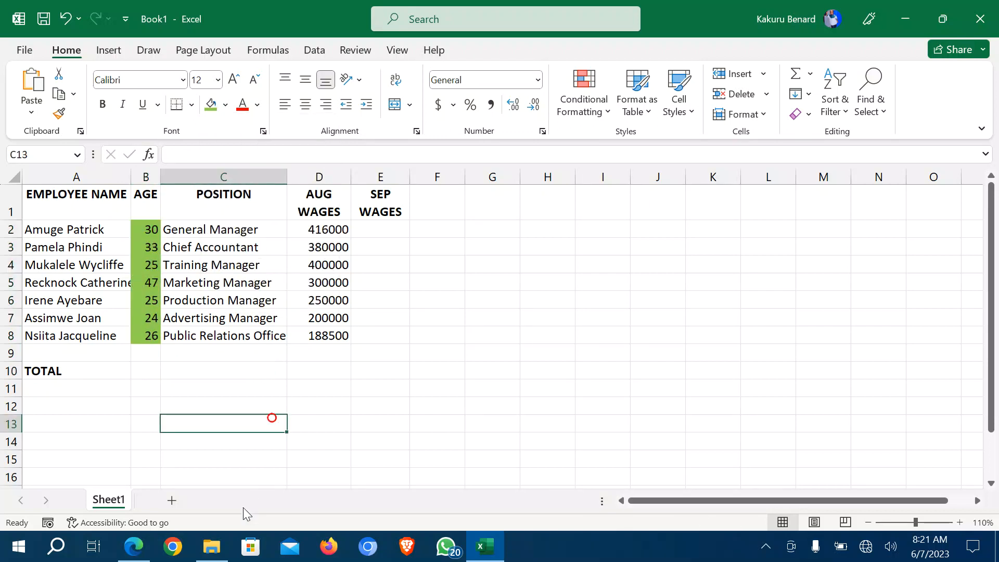
{"action": "left_click", "coordinate": [134, 546]}
{"action": "scroll", "coordinate": [316, 430], "scroll_direction": "down", "scroll_amount": 5}
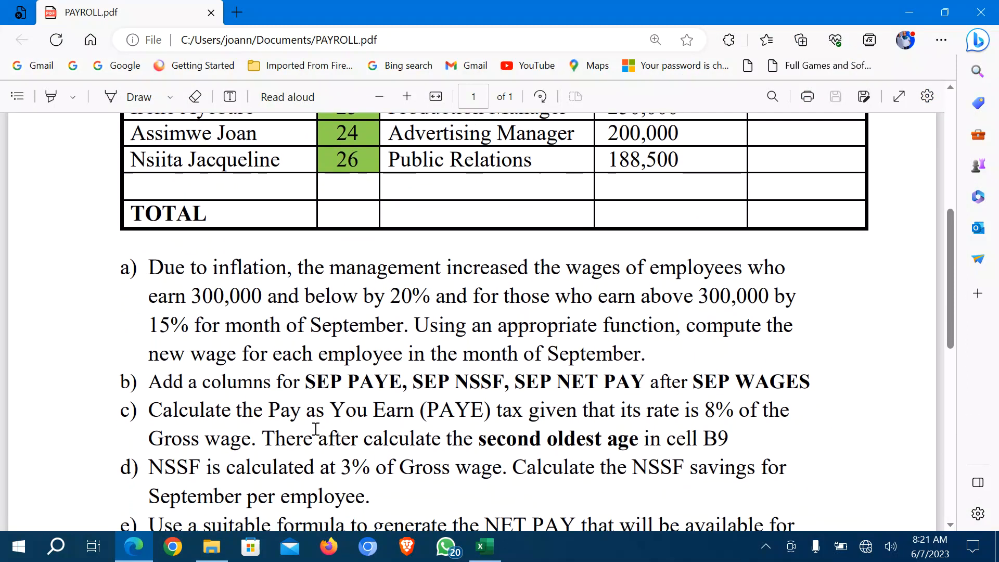
Scroll PAYROLL.pdf to read questions b) to e), then go back to the workbook.
{"action": "scroll", "coordinate": [316, 430], "scroll_direction": "down", "scroll_amount": 1}
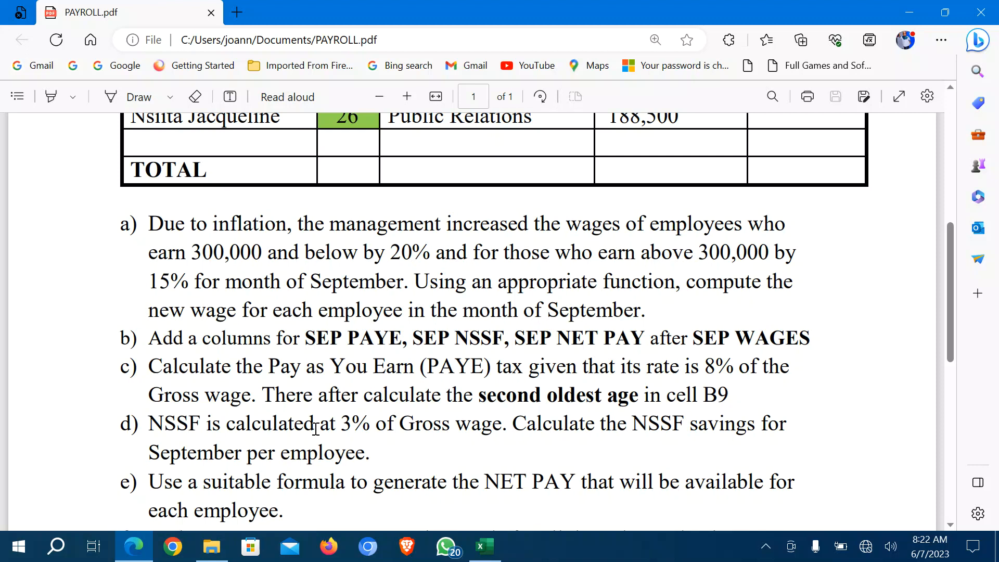
{"action": "left_click", "coordinate": [484, 547]}
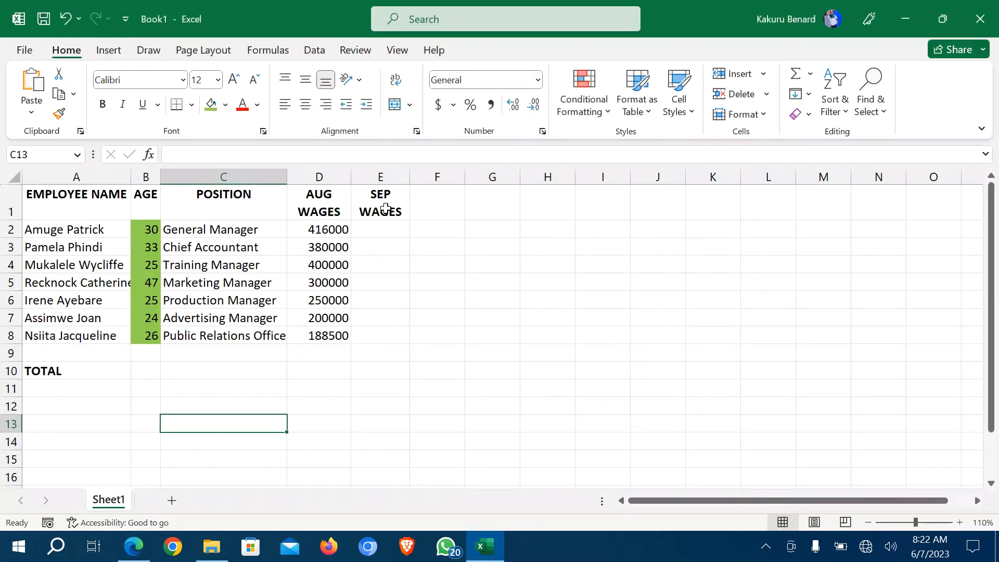
Enter =IF(D2<300000,D2*120%,D2*115%) in E2 for the first September wage.
{"action": "left_click", "coordinate": [382, 228]}
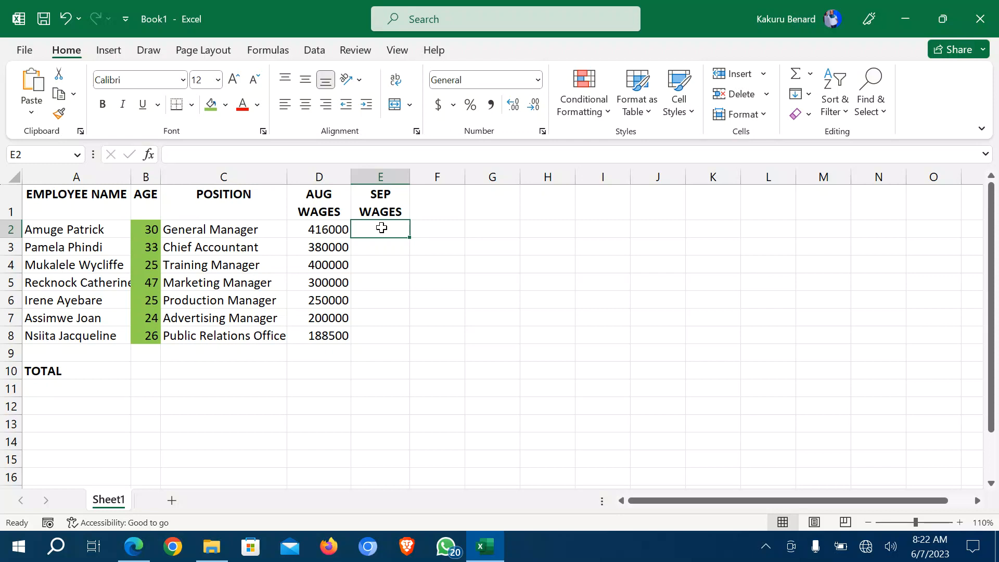
{"action": "type", "text": "=IF"}
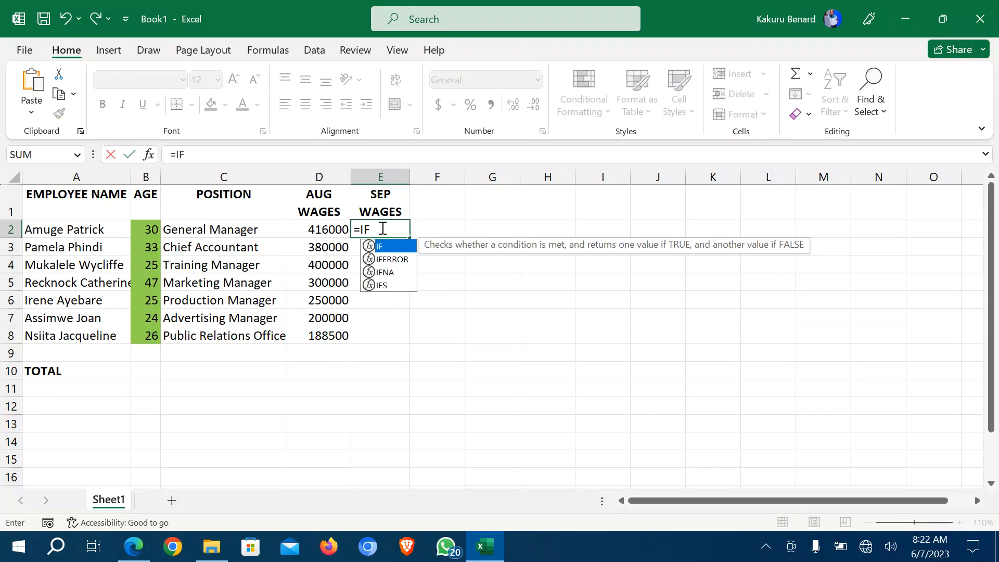
{"action": "type", "text": "("}
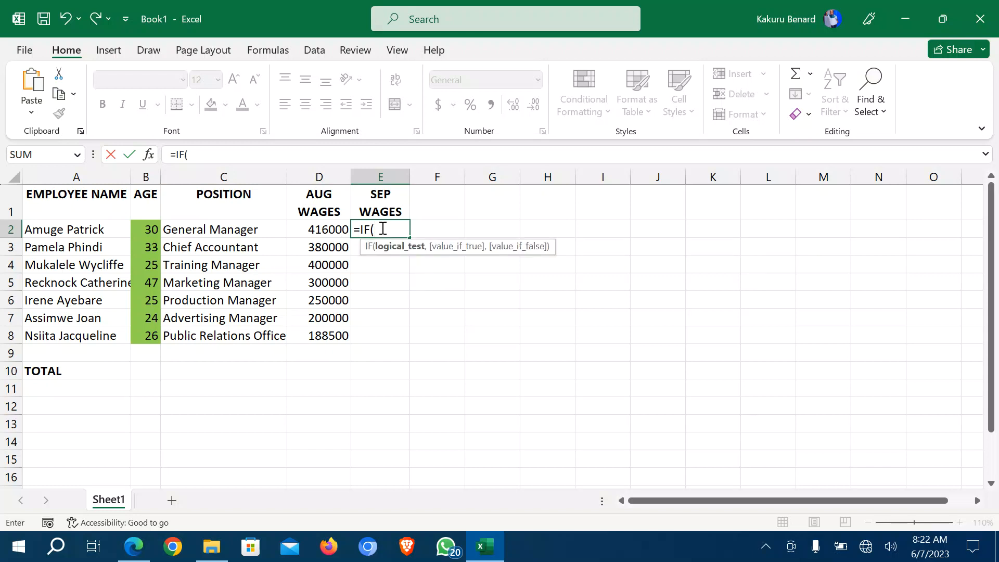
{"action": "left_click", "coordinate": [319, 228]}
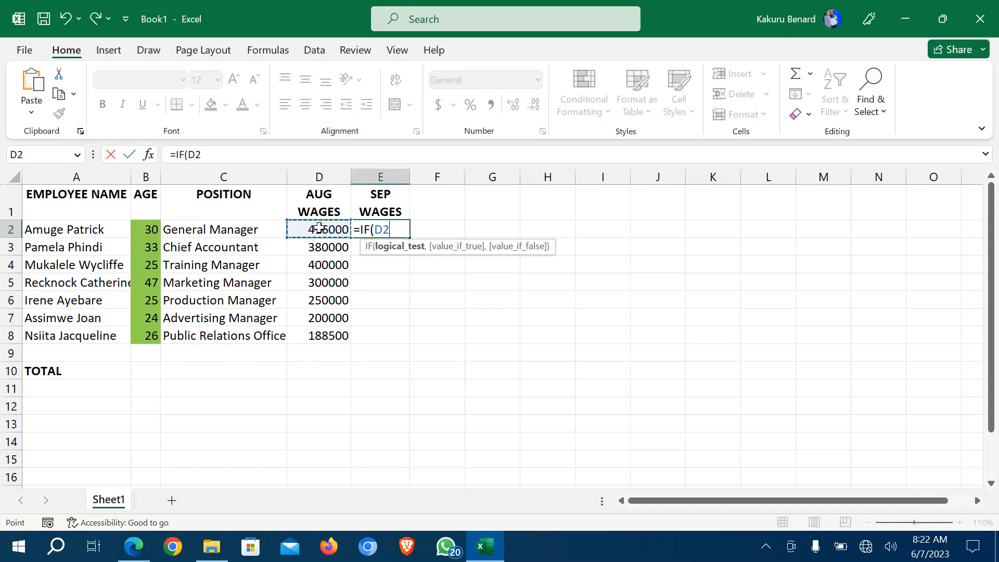
{"action": "type", "text": "<300"}
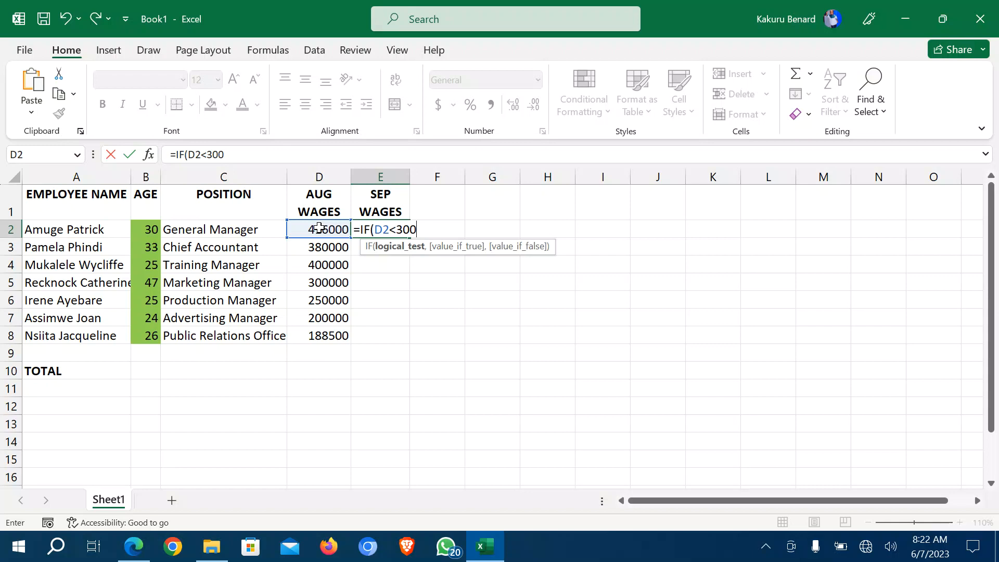
{"action": "type", "text": "000,"}
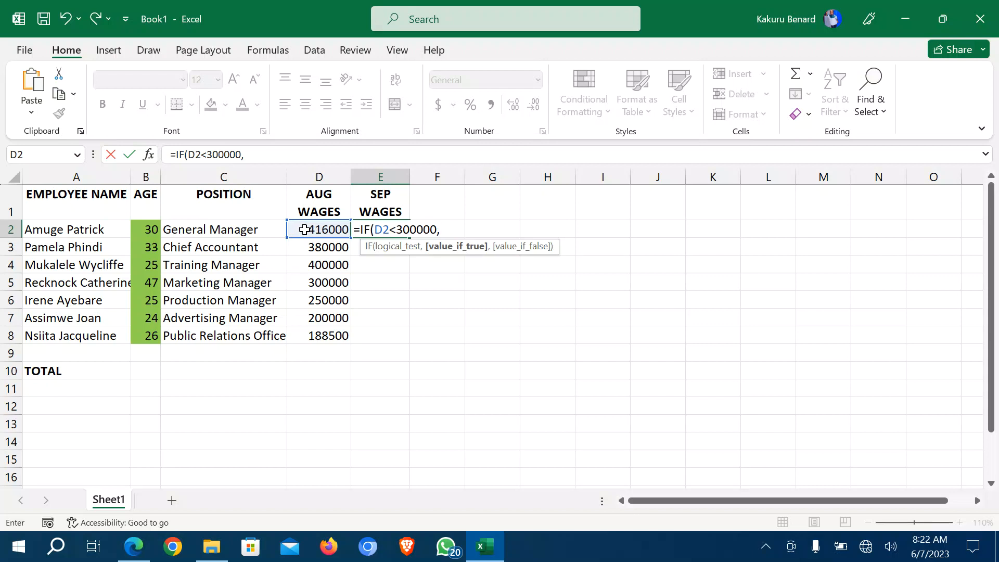
{"action": "left_click", "coordinate": [305, 230]}
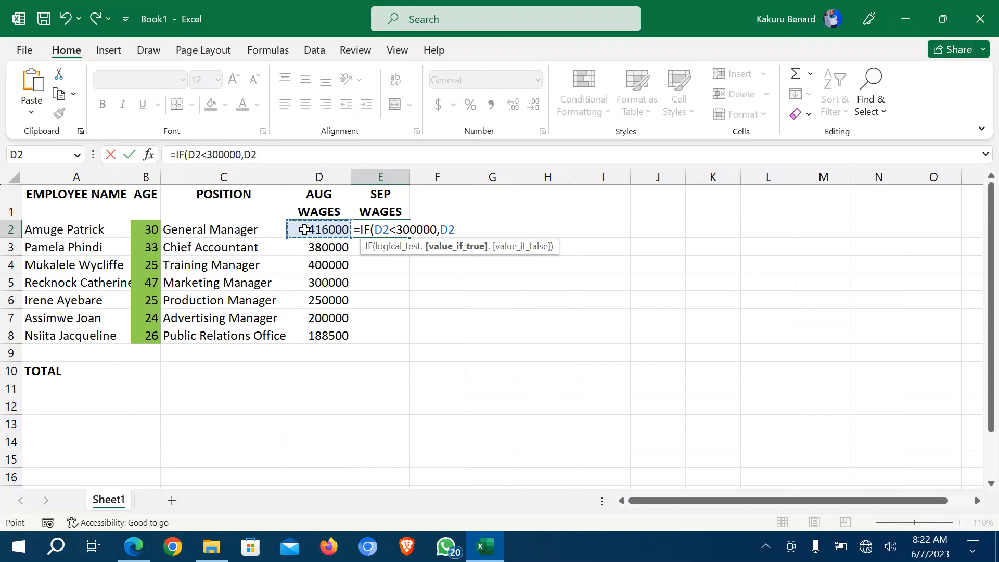
{"action": "type", "text": "*"}
{"action": "type", "text": "120"}
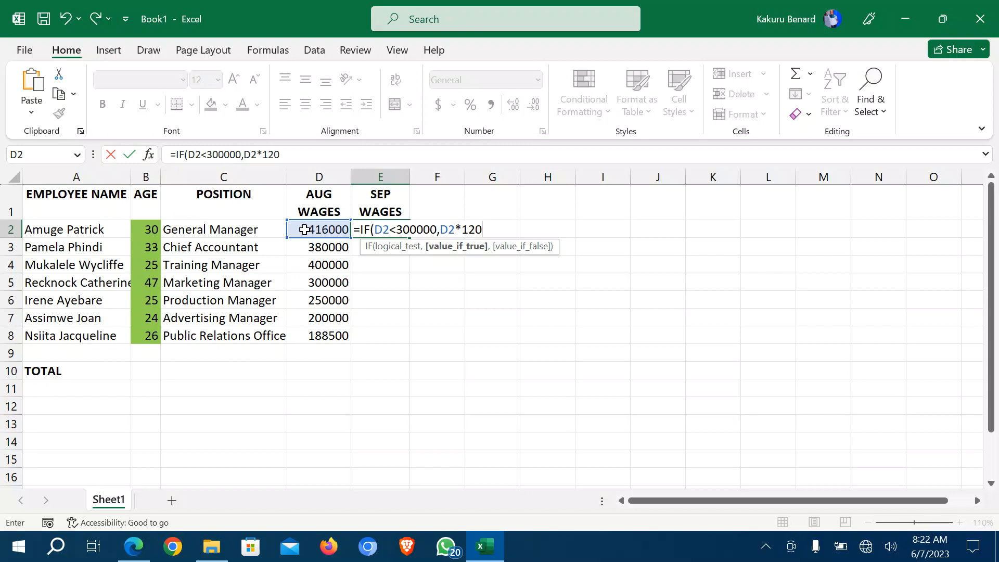
{"action": "type", "text": "%,"}
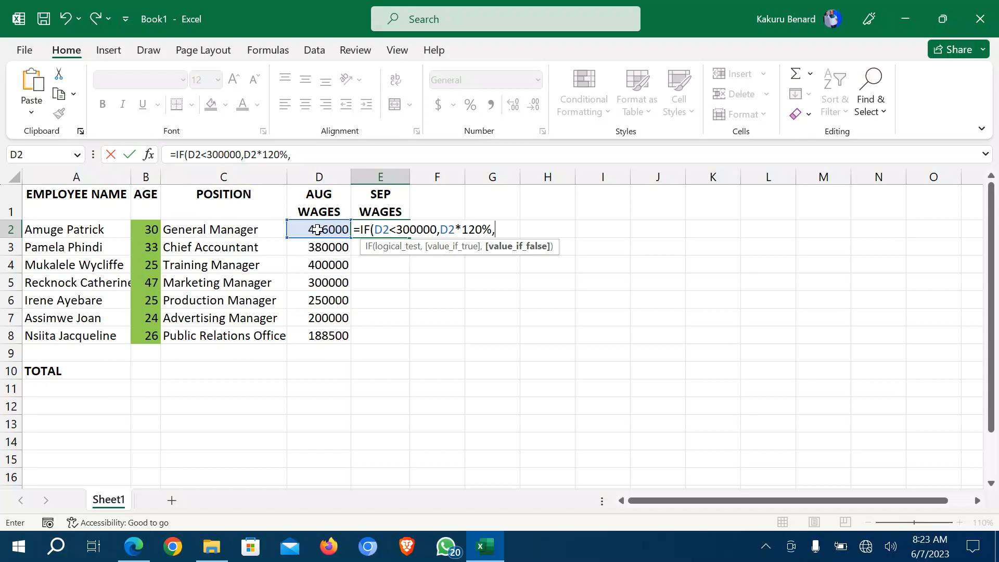
{"action": "left_click", "coordinate": [317, 230]}
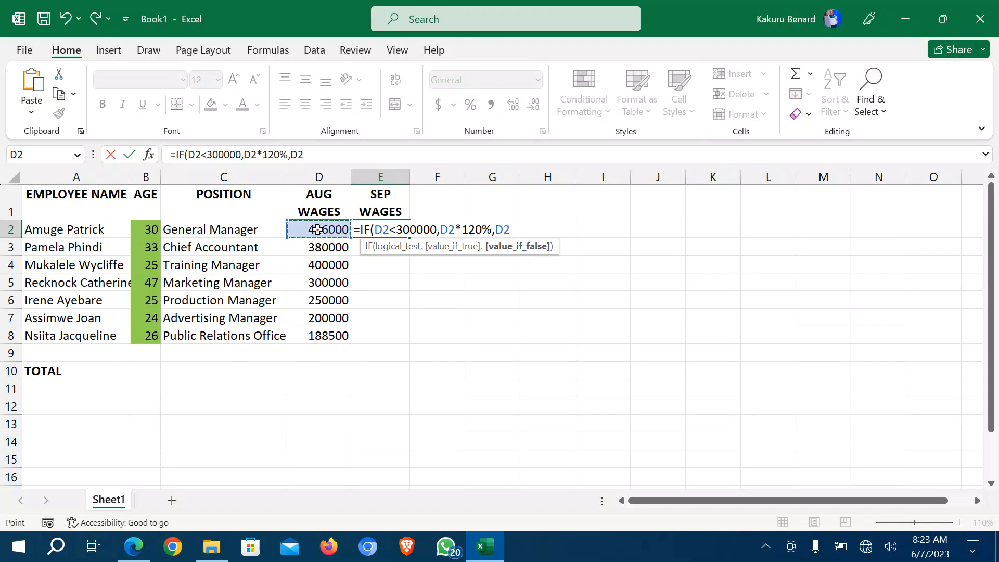
{"action": "type", "text": "*"}
{"action": "type", "text": "115"}
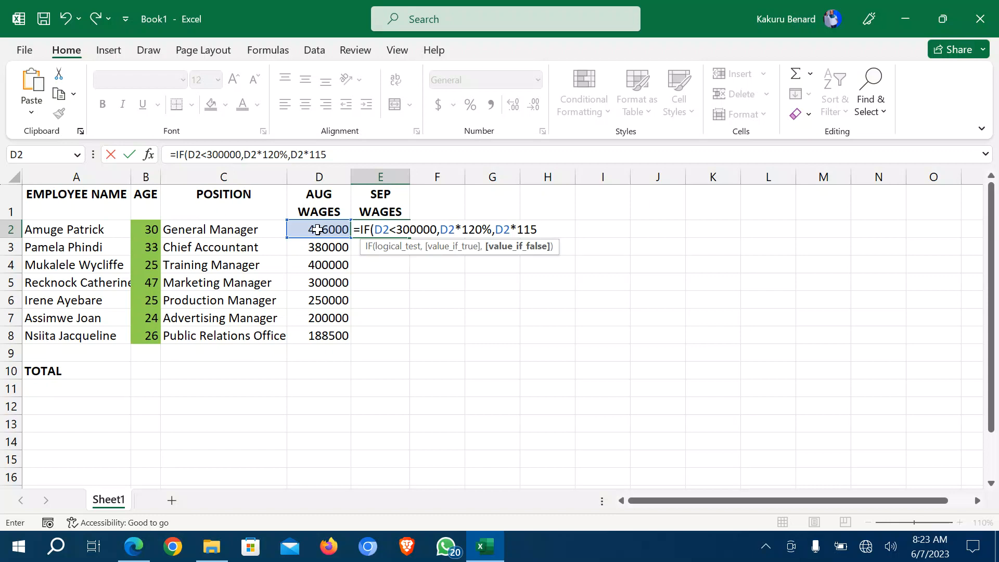
{"action": "type", "text": "%)"}
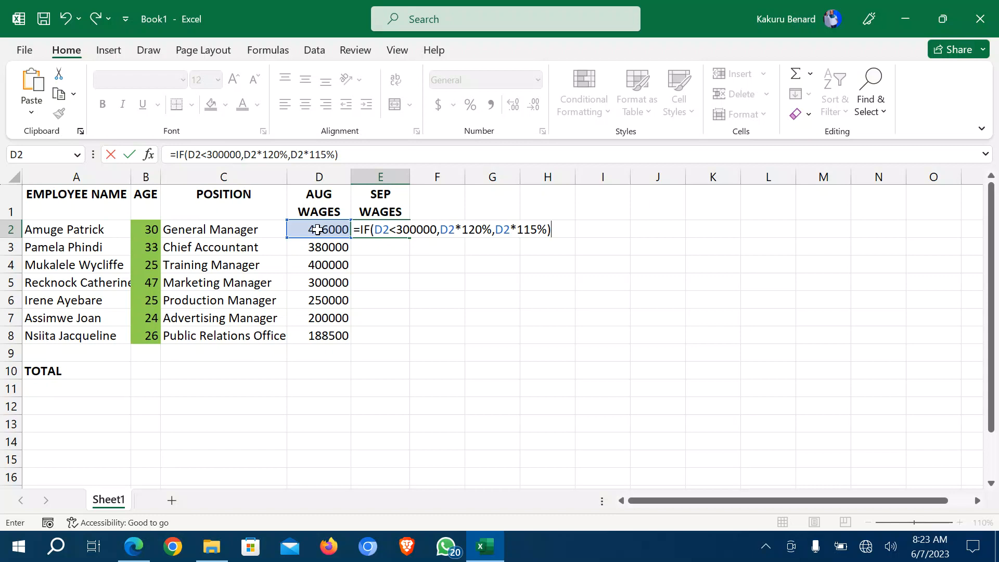
{"action": "key", "text": "Return"}
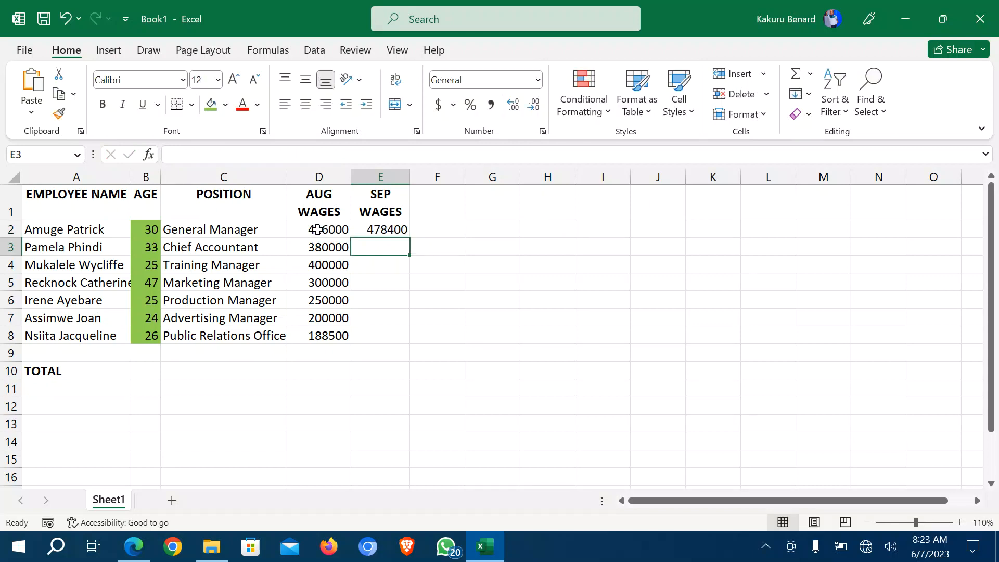
Copy the SEP WAGES formula down from E2 to E8.
{"action": "left_click", "coordinate": [379, 229]}
{"action": "double_click", "coordinate": [378, 230]}
{"action": "key", "text": "Return"}
{"action": "left_click", "coordinate": [378, 232]}
{"action": "double_click", "coordinate": [409, 237]}
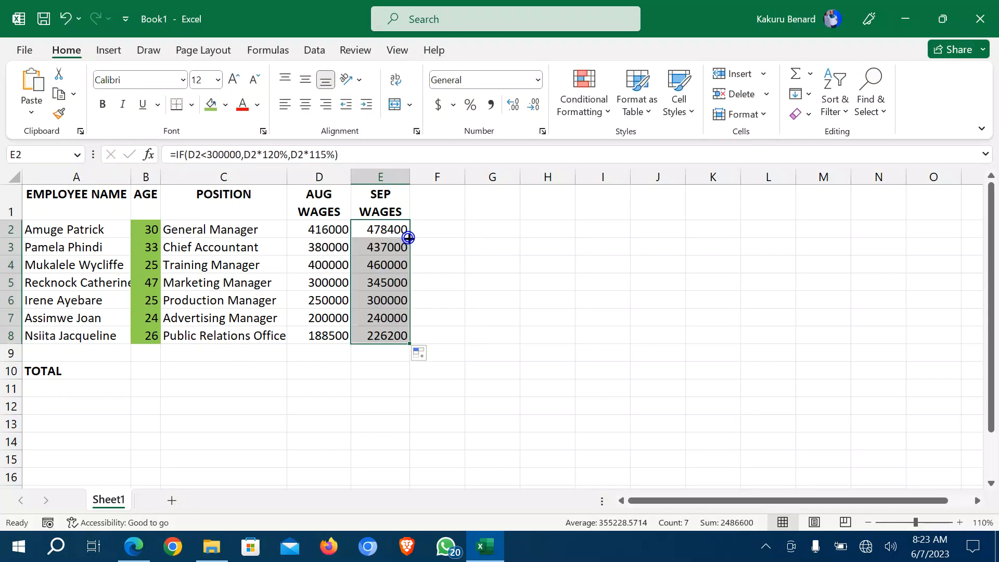
{"action": "left_click", "coordinate": [439, 227]}
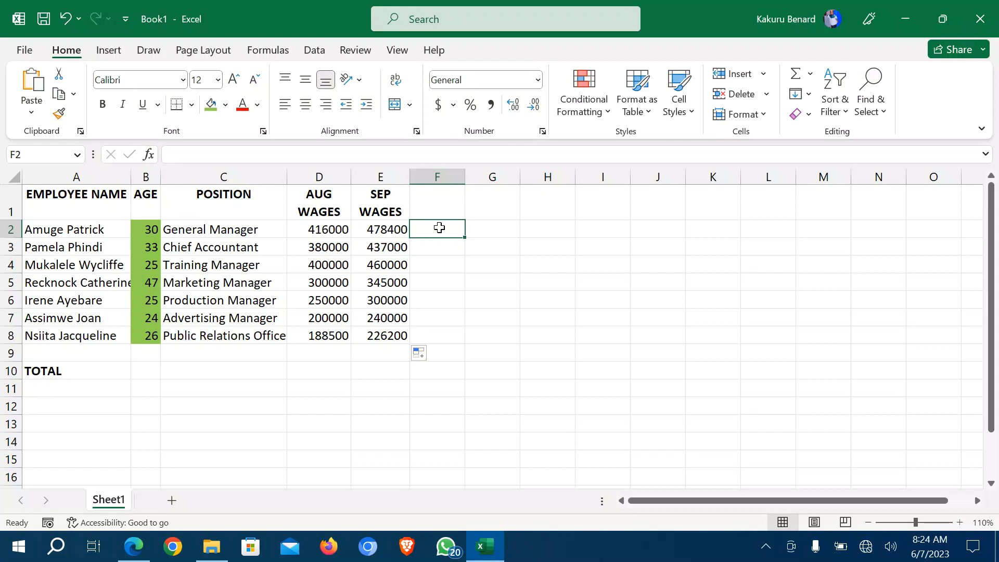
{"action": "left_click", "coordinate": [140, 550]}
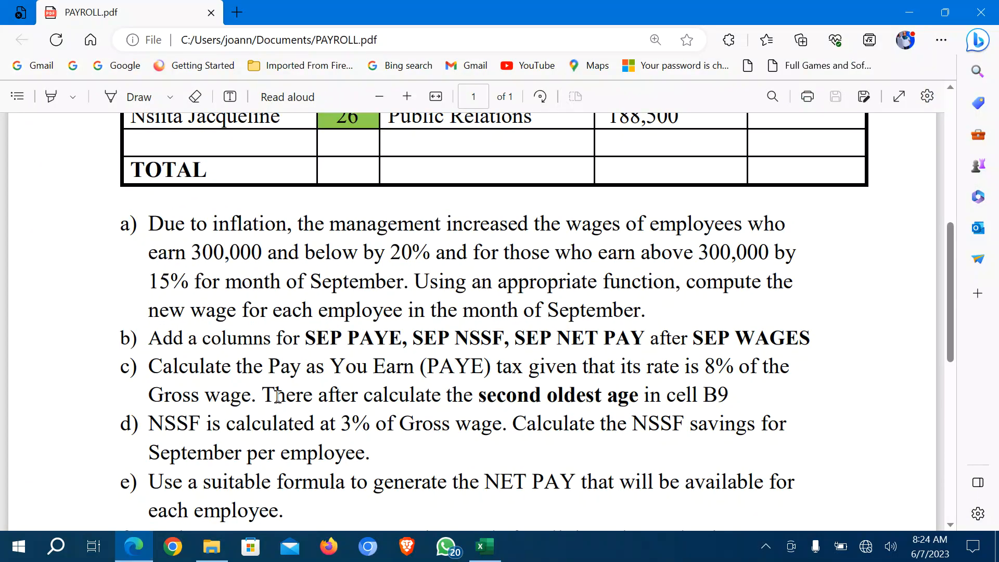
Scroll PAYROLL.pdf down to the TOTALS row, C10 COUNTIF and 'Shs' suffix tasks.
{"action": "scroll", "coordinate": [278, 396], "scroll_direction": "down", "scroll_amount": 3}
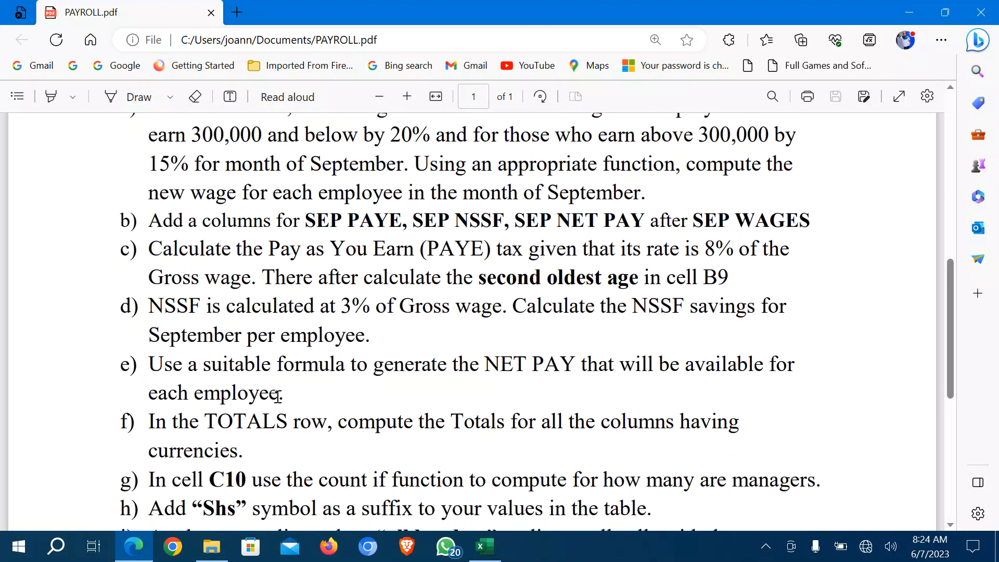
{"action": "scroll", "coordinate": [278, 397], "scroll_direction": "down", "scroll_amount": 2}
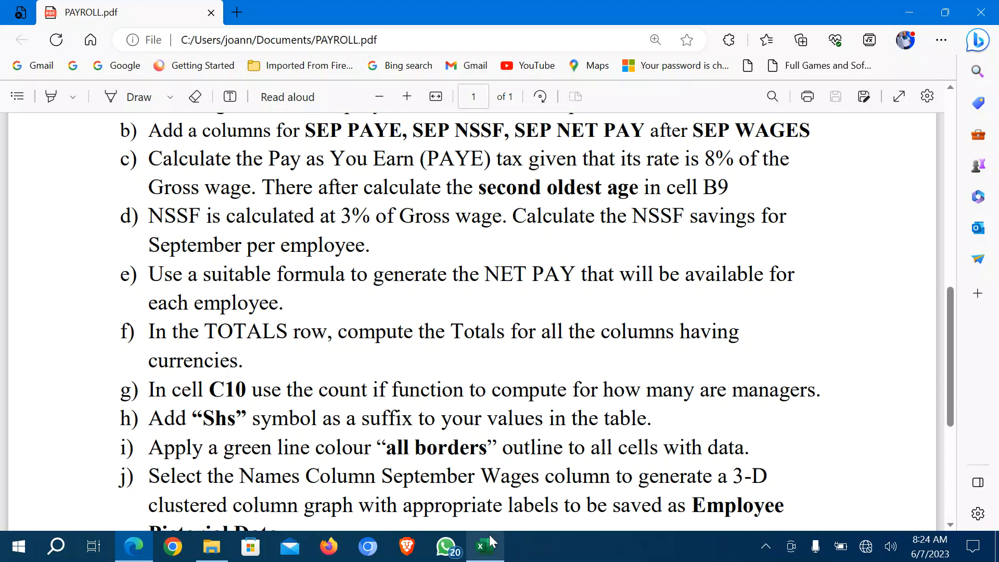
Type the headings SEP PAYE, SEP NSSF and SEP NET PAY into F1, G1 and H1.
{"action": "left_click", "coordinate": [490, 551]}
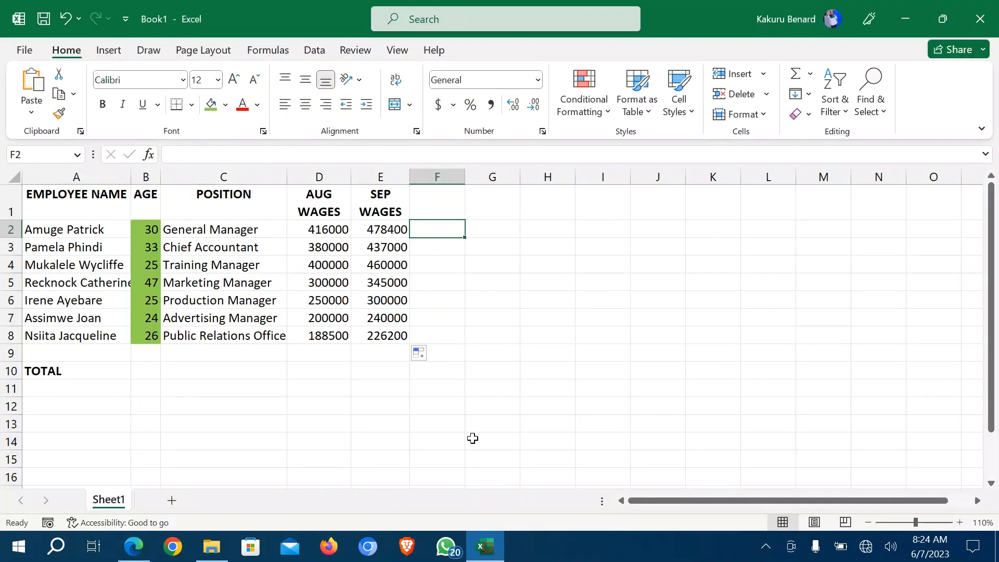
{"action": "left_click", "coordinate": [436, 197]}
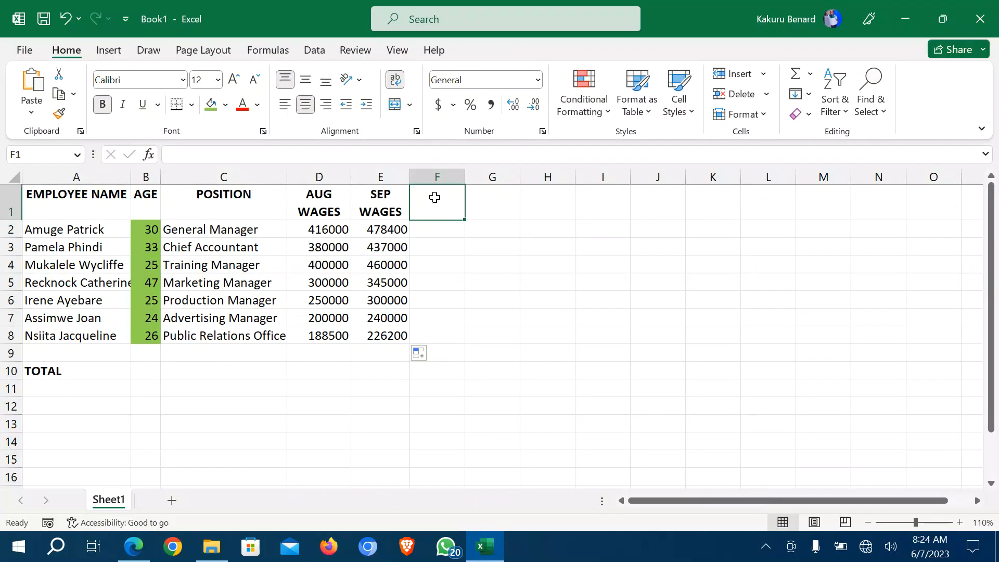
{"action": "type", "text": "SEP PAYE"}
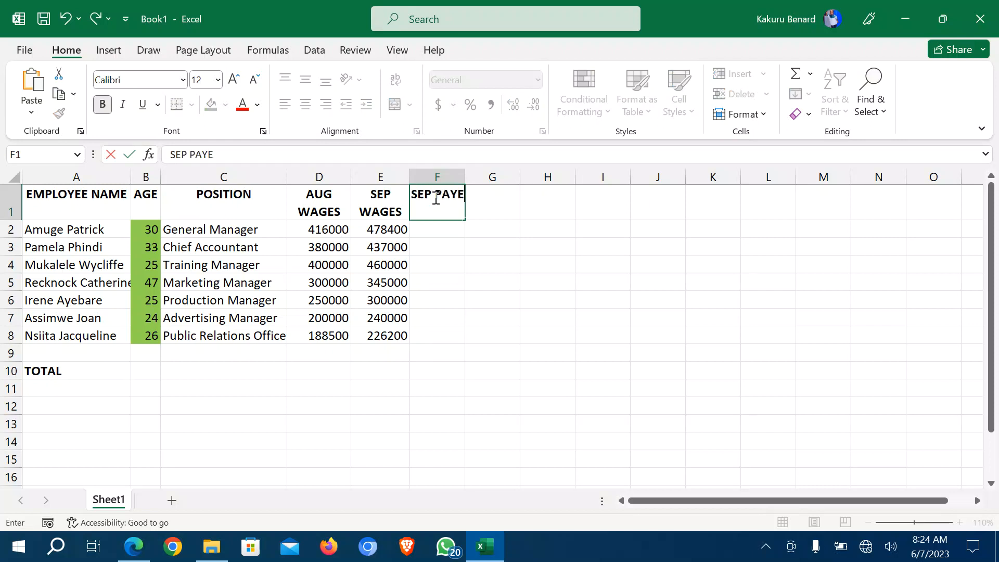
{"action": "left_click", "coordinate": [433, 238]}
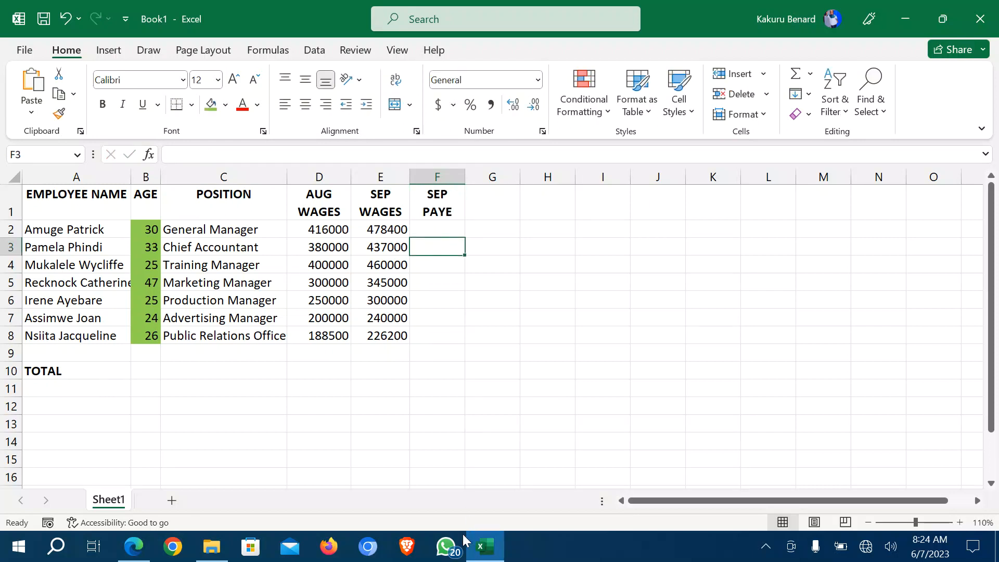
{"action": "left_click", "coordinate": [130, 556]}
{"action": "left_click", "coordinate": [485, 547]}
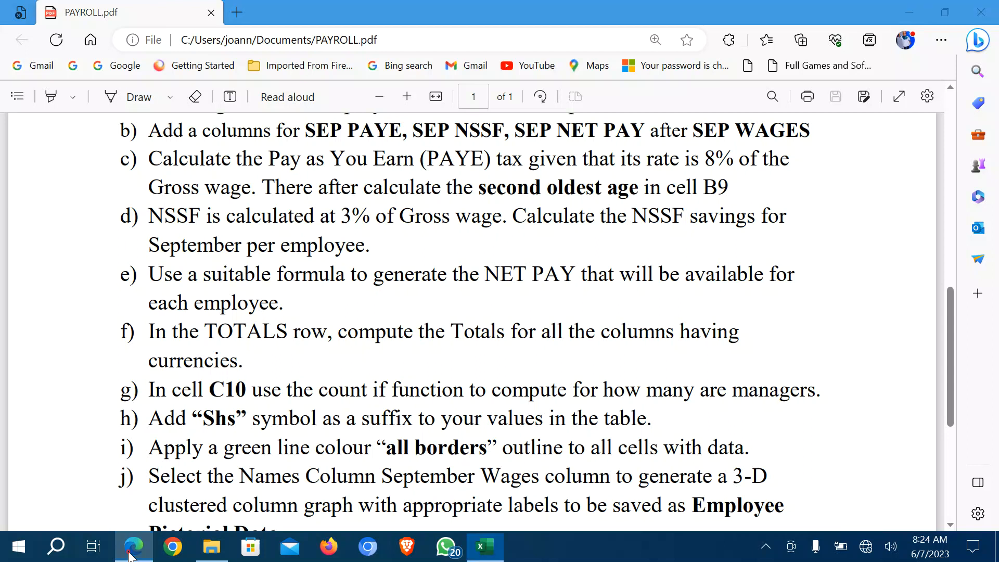
{"action": "left_click", "coordinate": [498, 203]}
{"action": "type", "text": "SEP "}
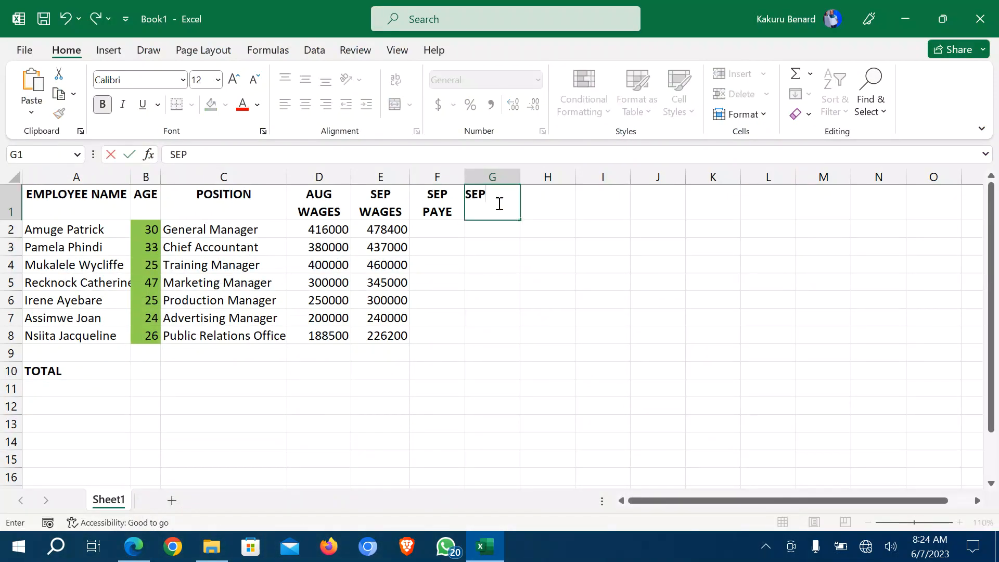
{"action": "type", "text": "NSSF"}
{"action": "left_click", "coordinate": [544, 208]}
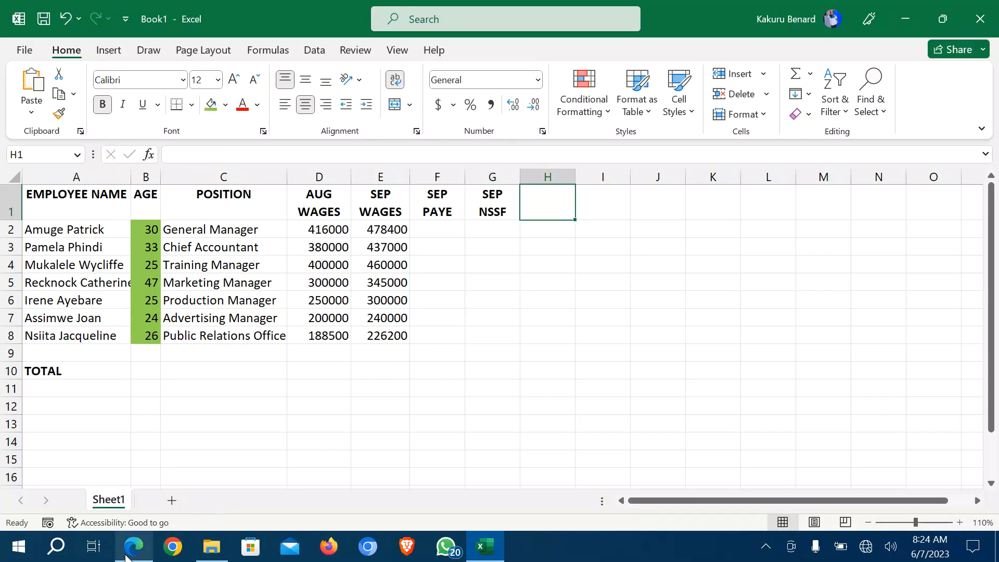
{"action": "left_click", "coordinate": [127, 556]}
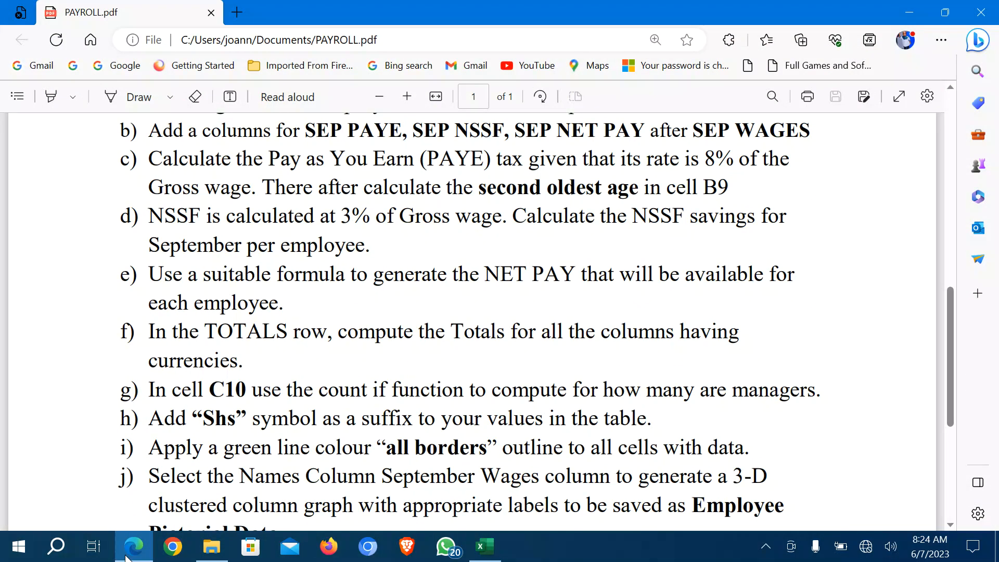
{"action": "left_click", "coordinate": [127, 556]}
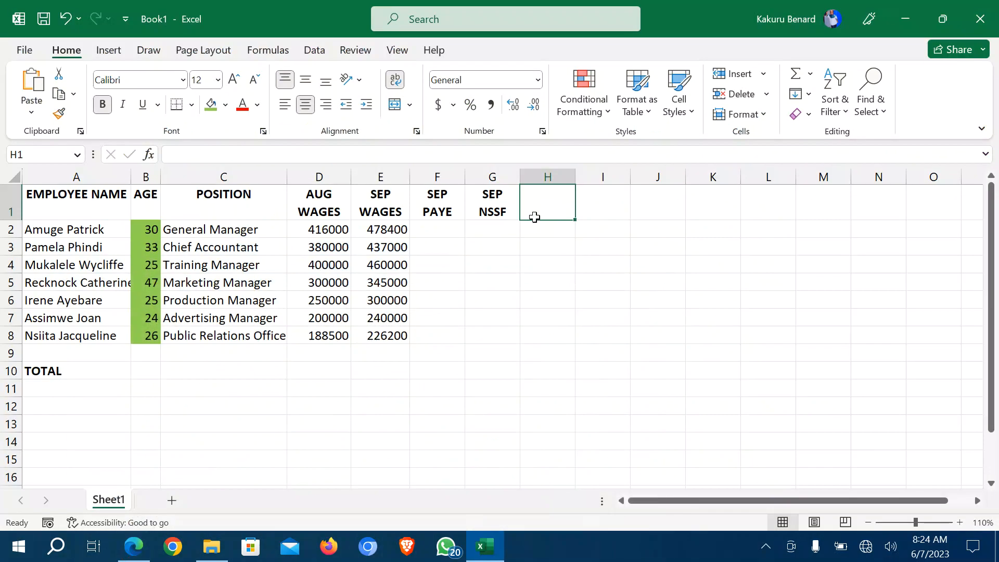
{"action": "type", "text": "SEP N"}
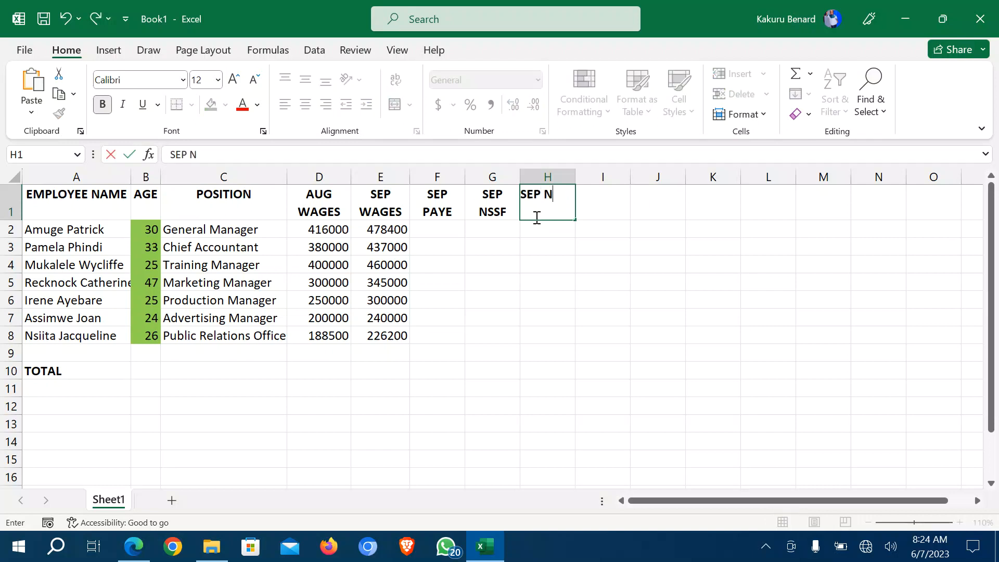
{"action": "type", "text": "ET PAY"}
{"action": "left_click", "coordinate": [537, 240]}
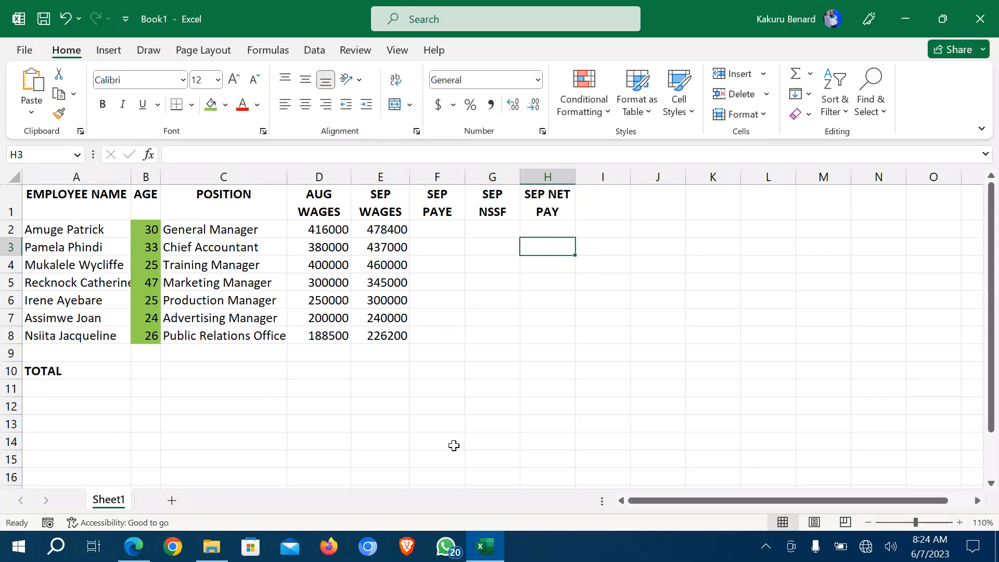
{"action": "left_click", "coordinate": [135, 550]}
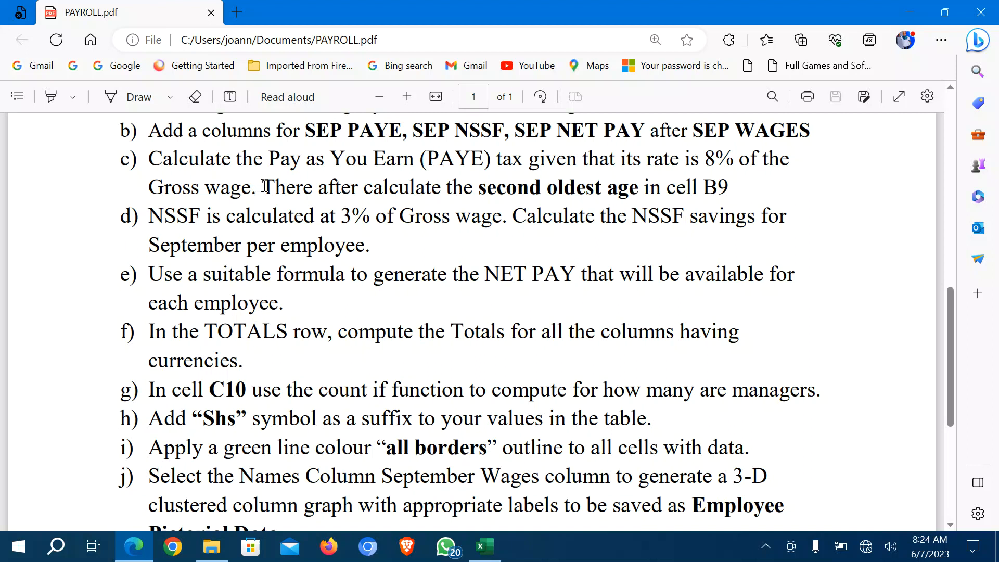
Enter the PAYE formula =(E2*8%) in F2.
{"action": "left_click", "coordinate": [484, 544]}
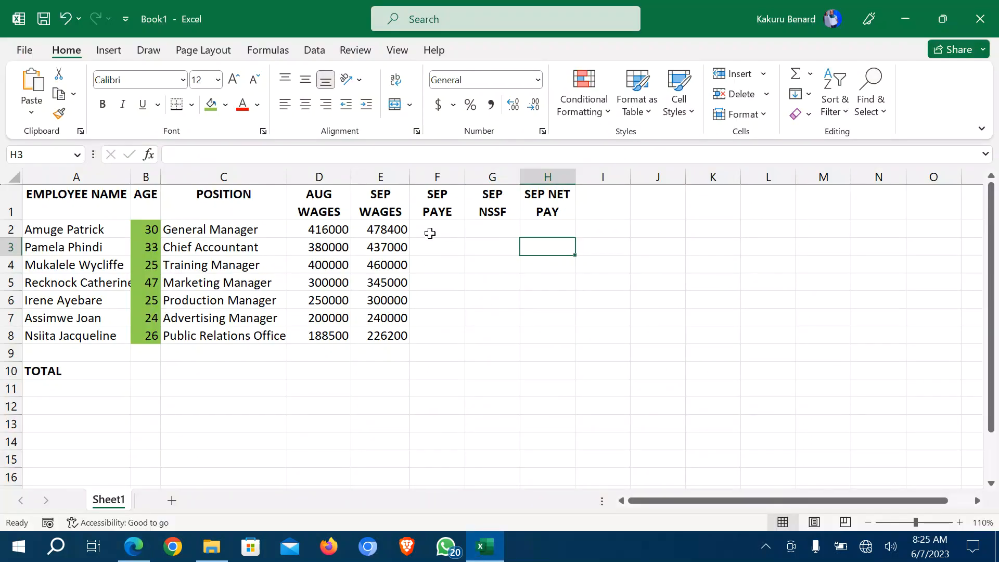
{"action": "left_click", "coordinate": [383, 229]}
{"action": "left_click_drag", "start_coordinate": [381, 249], "coordinate": [397, 334]}
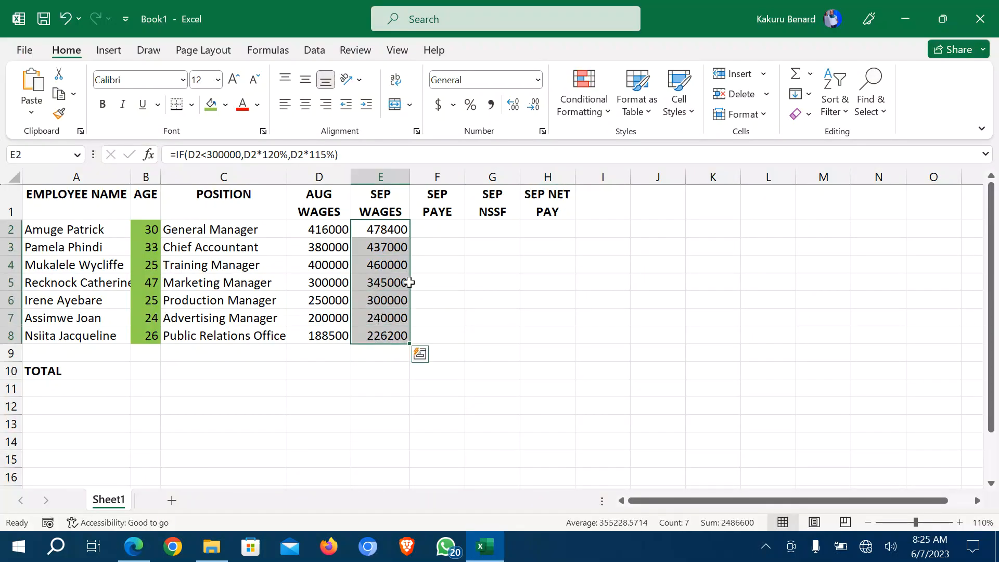
{"action": "left_click", "coordinate": [433, 228]}
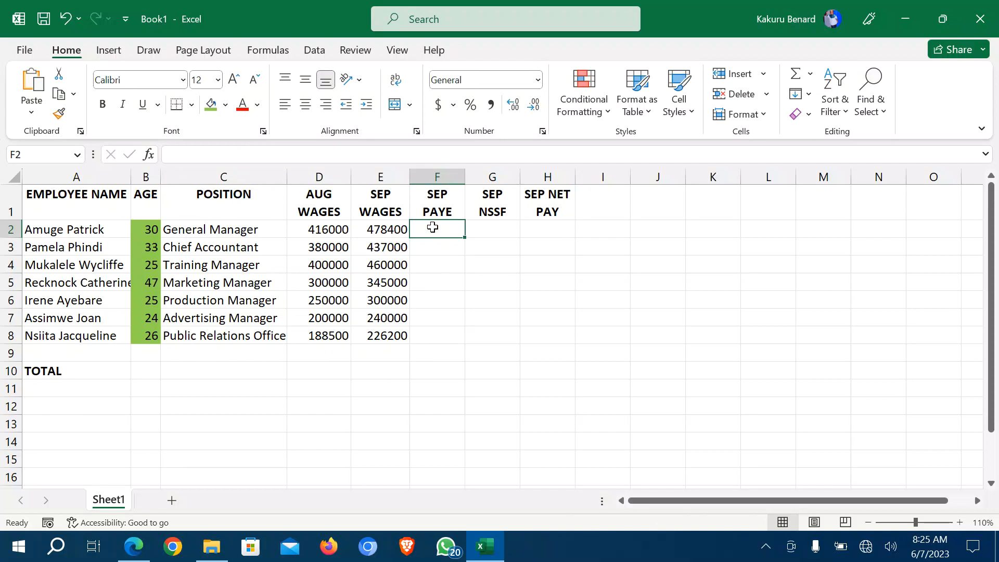
{"action": "type", "text": "="}
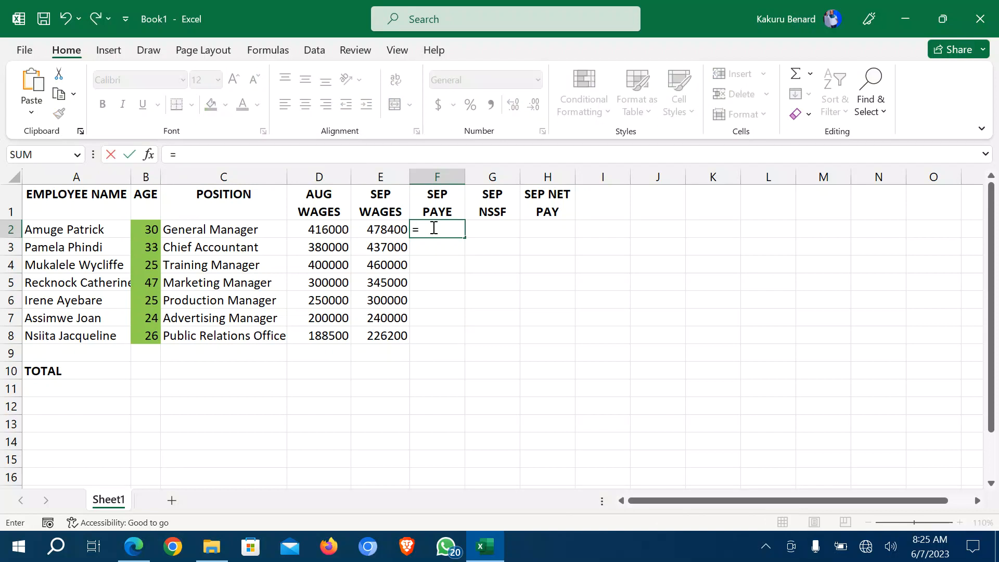
{"action": "type", "text": "("}
{"action": "left_click", "coordinate": [383, 230]}
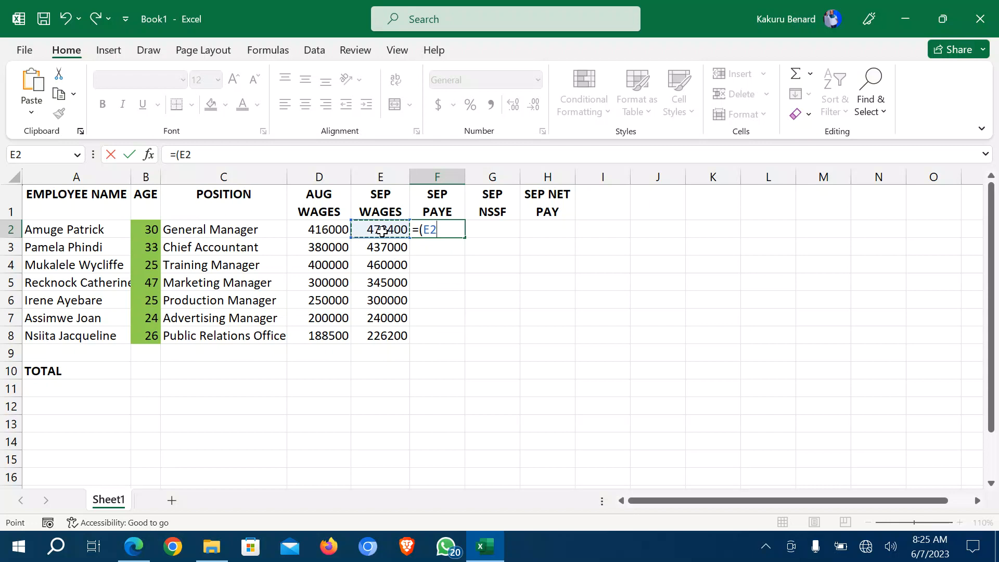
{"action": "type", "text": "*8"}
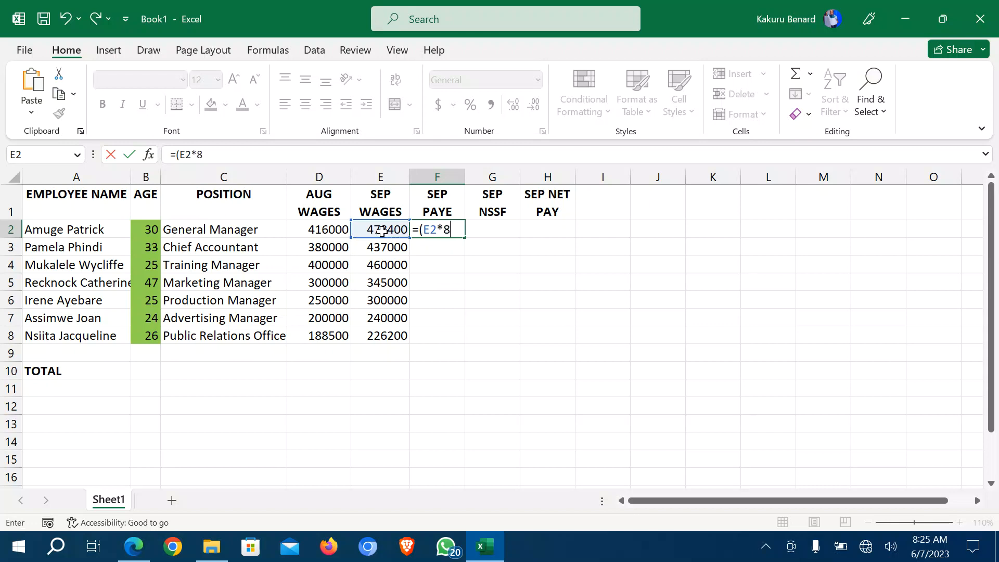
{"action": "type", "text": "%)"}
{"action": "key", "text": "Return"}
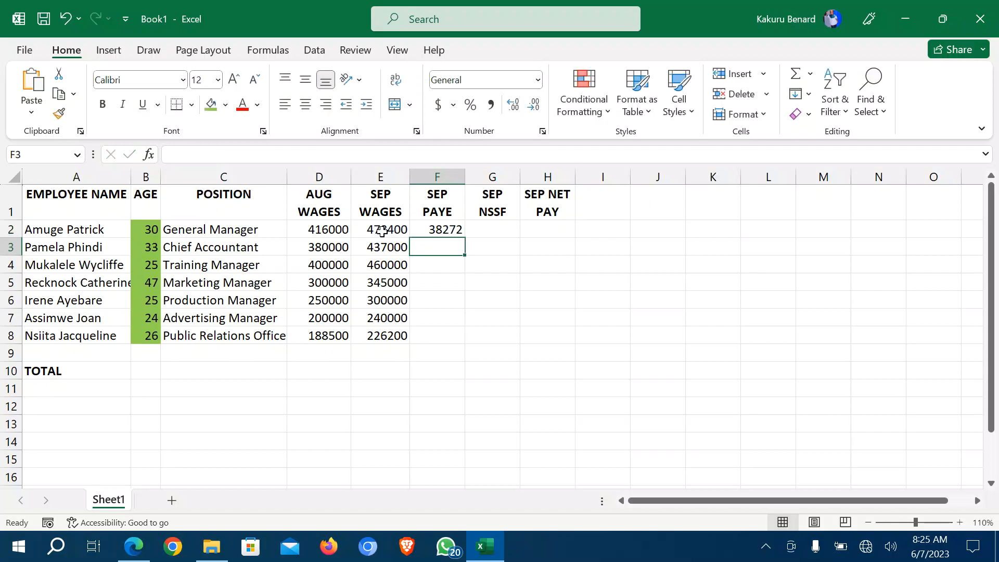
Copy the PAYE formula down to F8, then mark the second-oldest-age task in the PDF.
{"action": "left_click", "coordinate": [440, 229]}
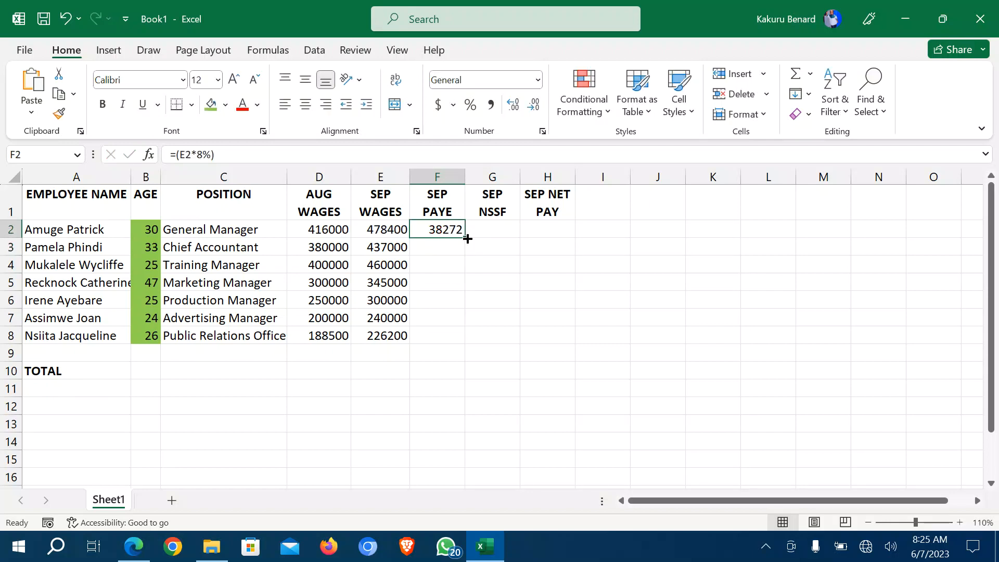
{"action": "double_click", "coordinate": [468, 238]}
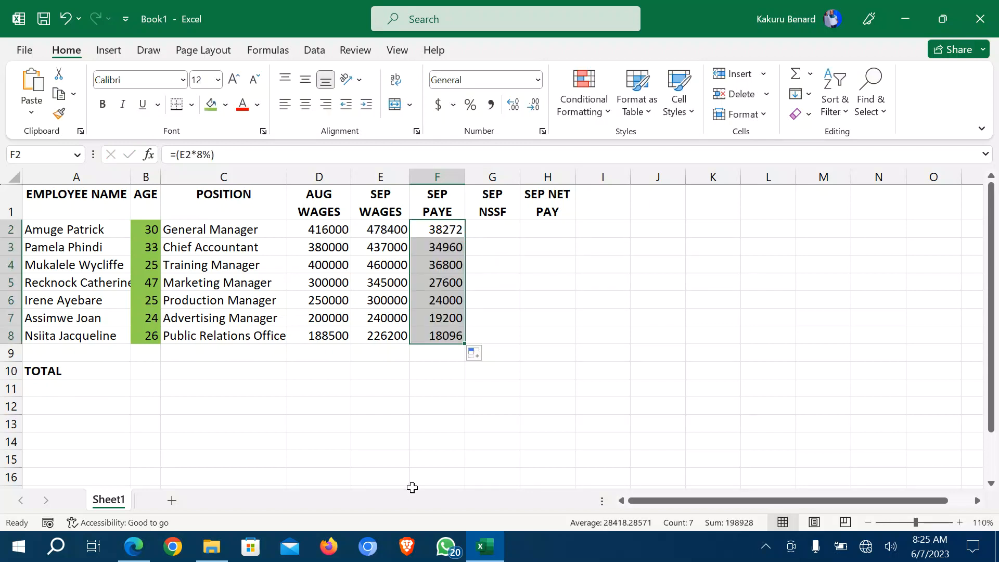
{"action": "left_click", "coordinate": [134, 546]}
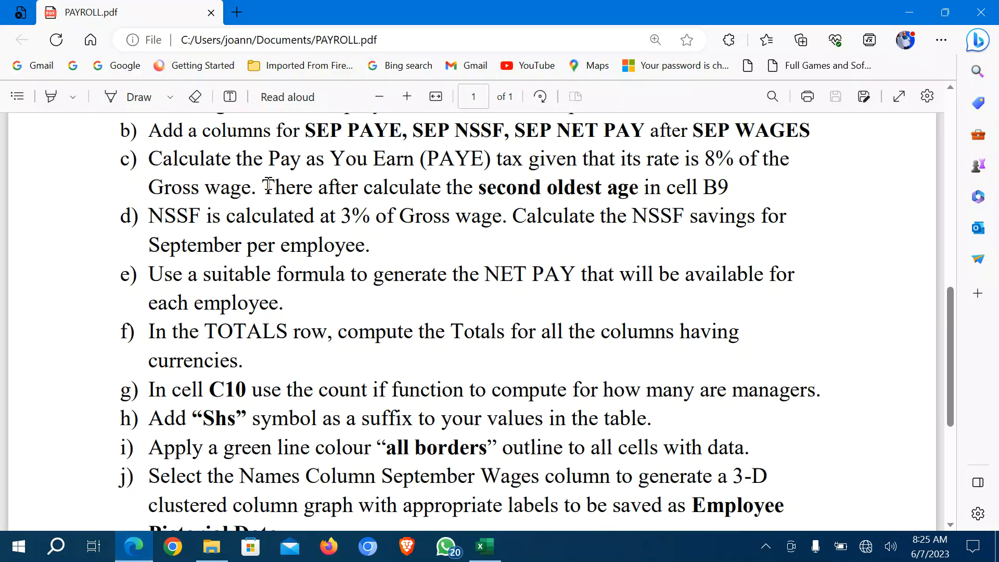
{"action": "left_click_drag", "start_coordinate": [271, 186], "coordinate": [730, 189]}
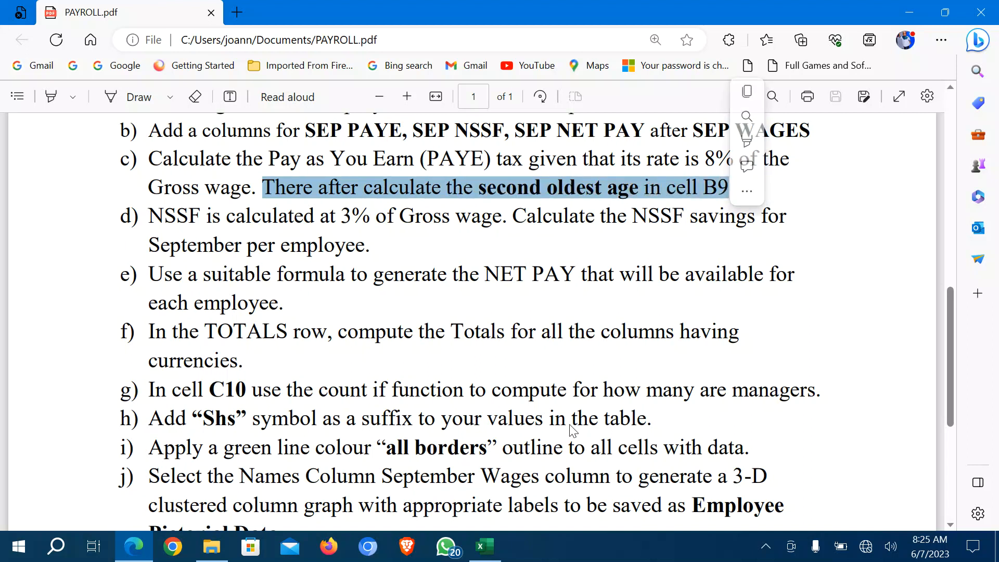
{"action": "left_click", "coordinate": [485, 547]}
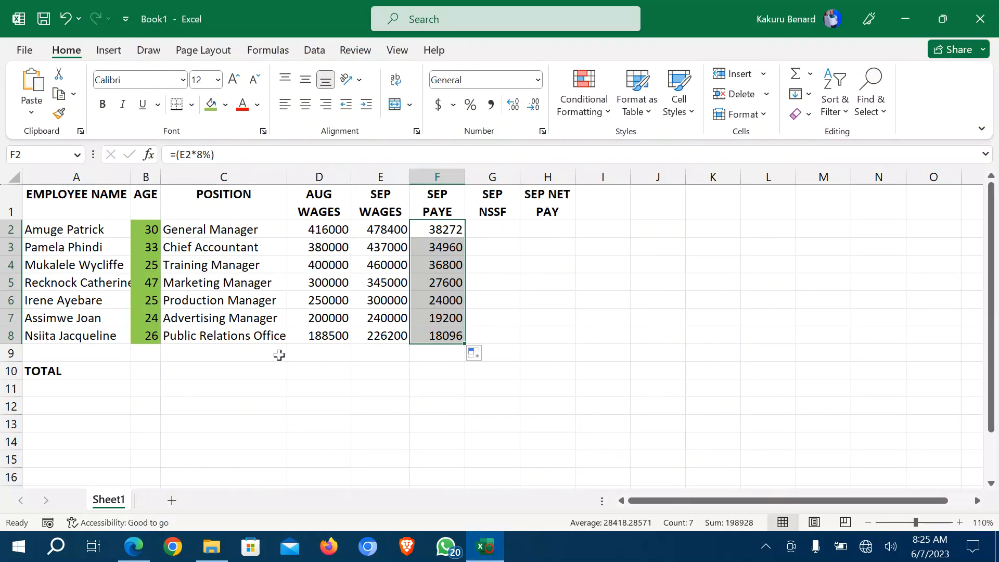
Enter =LARGE(B2:B8,2) in B9 and confirm it shows 33 against the ages.
{"action": "left_click", "coordinate": [139, 354]}
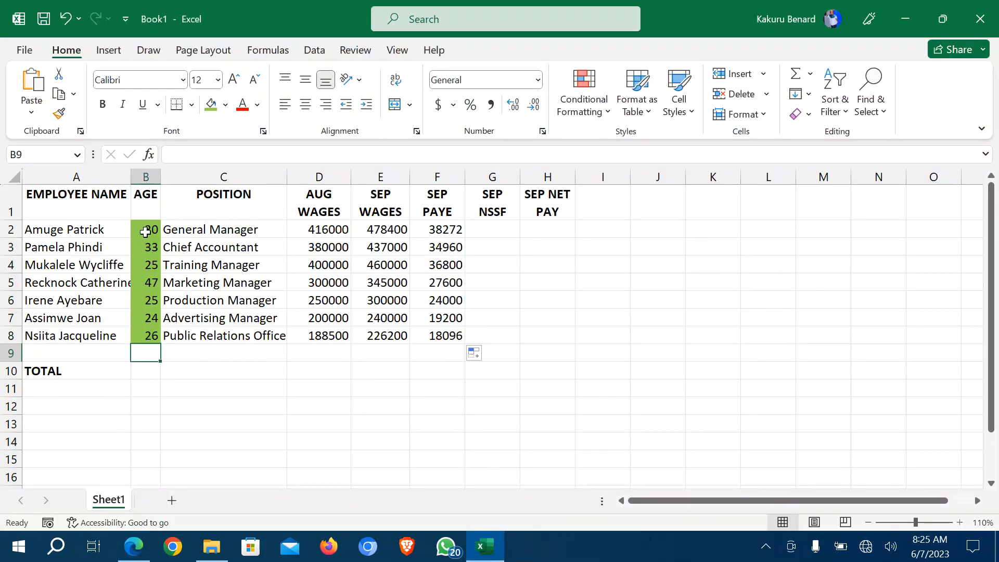
{"action": "left_click_drag", "start_coordinate": [145, 230], "coordinate": [145, 330]}
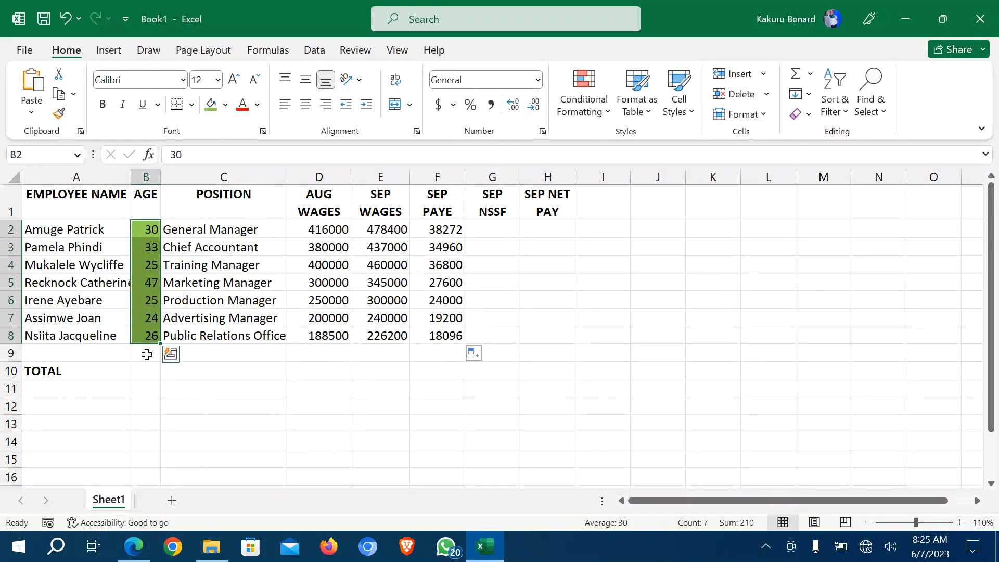
{"action": "left_click", "coordinate": [145, 354]}
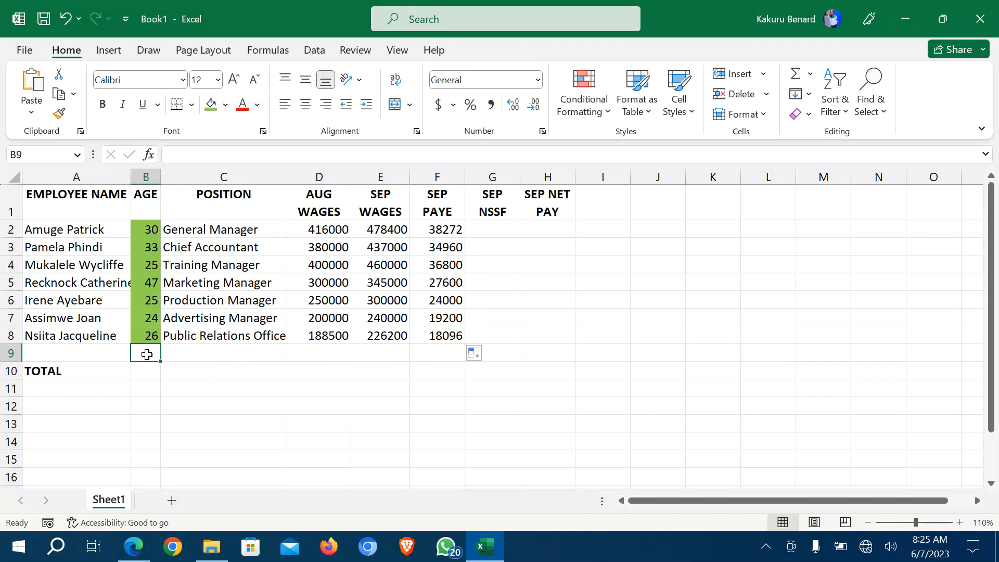
{"action": "type", "text": "="}
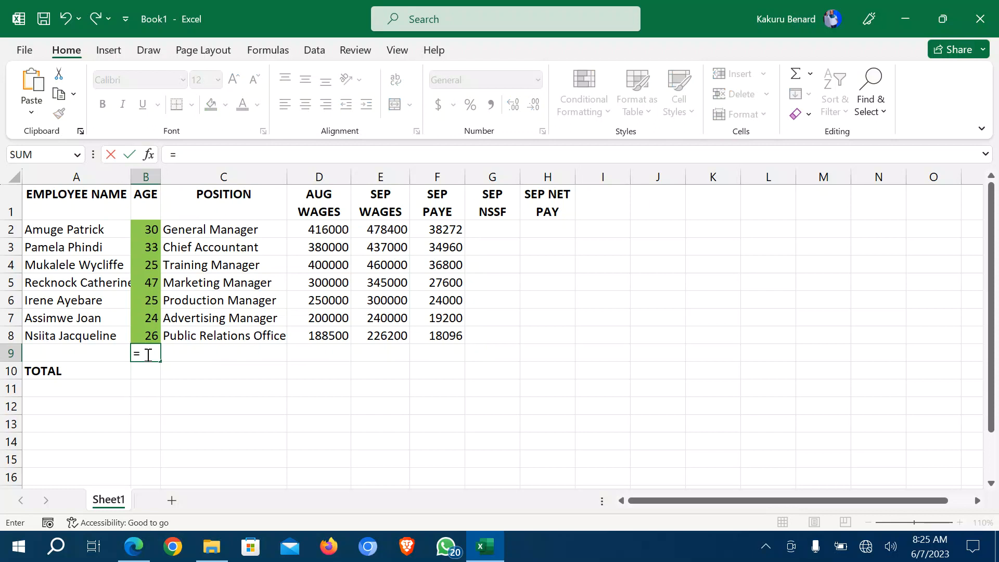
{"action": "type", "text": "LARGE"}
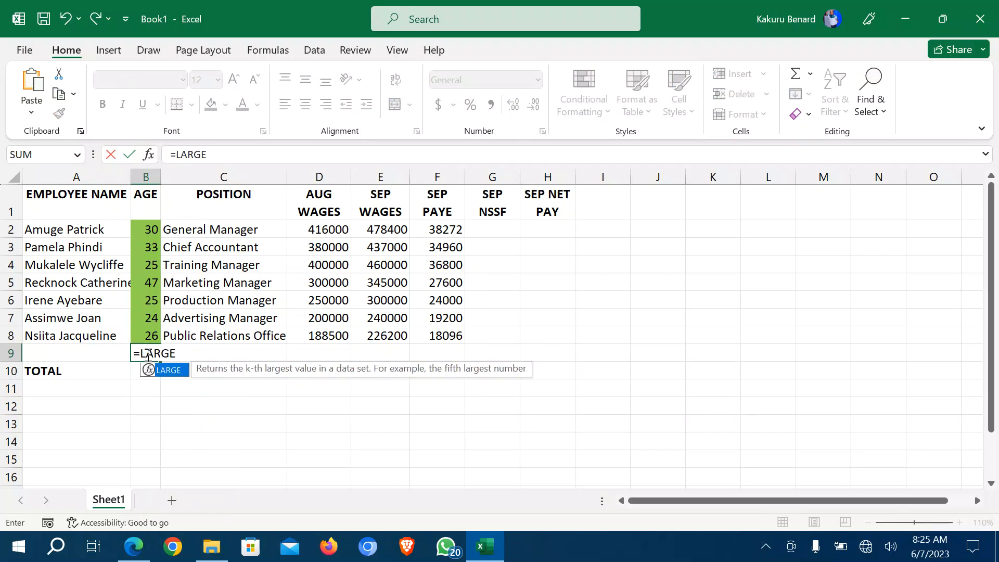
{"action": "type", "text": "("}
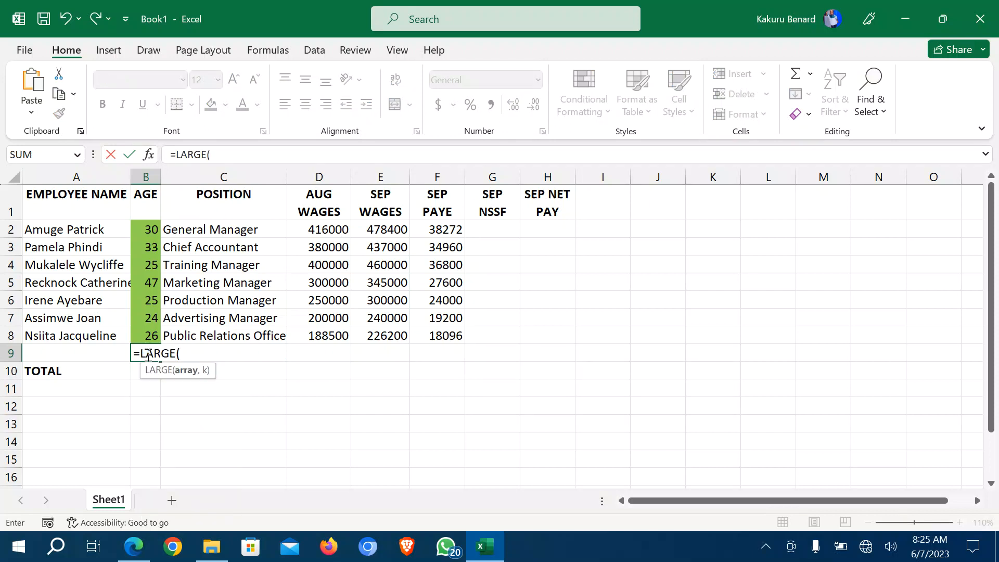
{"action": "left_click", "coordinate": [141, 231]}
{"action": "left_click_drag", "start_coordinate": [141, 230], "coordinate": [144, 329]}
{"action": "type", "text": ","}
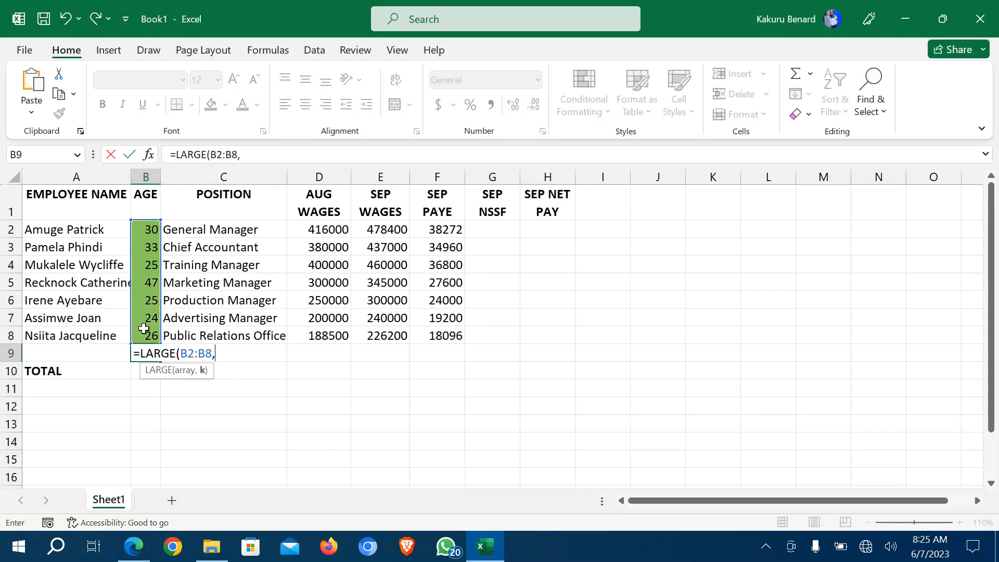
{"action": "type", "text": "2)"}
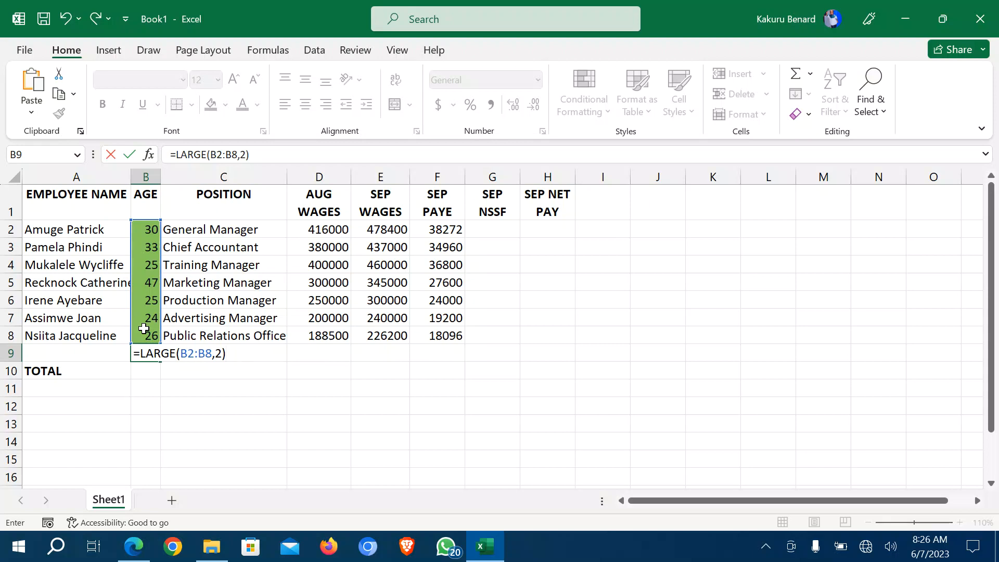
{"action": "key", "text": "Return"}
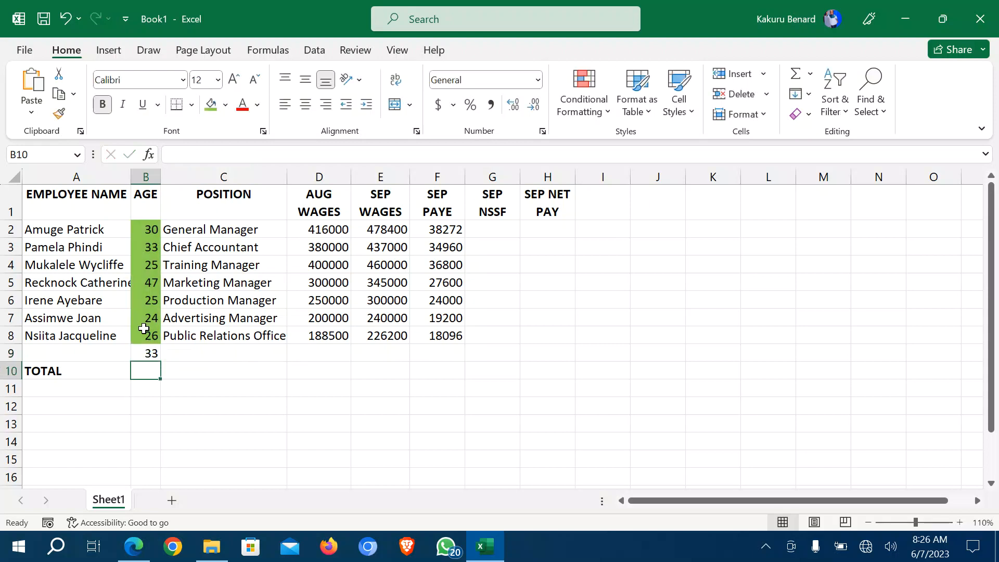
{"action": "left_click", "coordinate": [146, 354]}
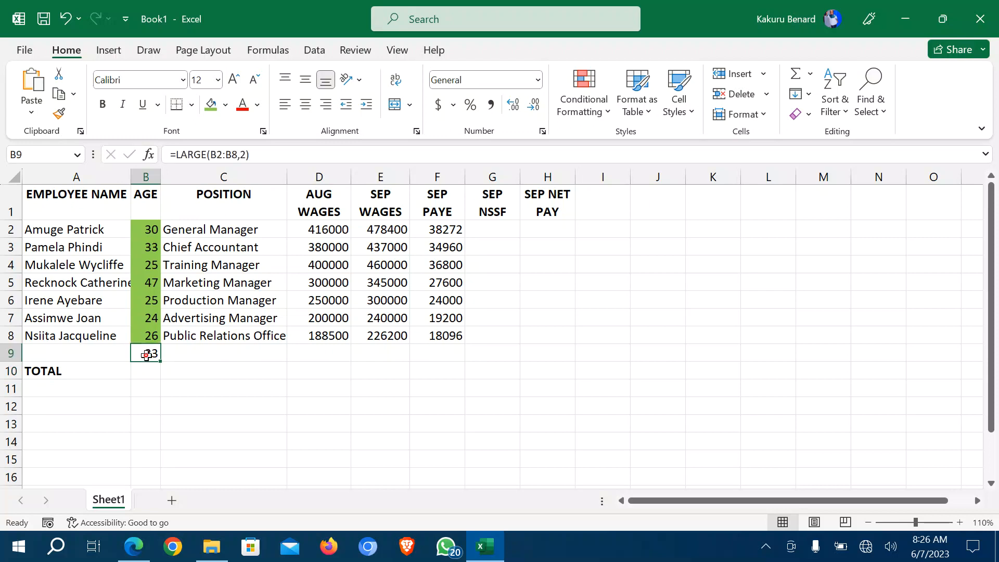
{"action": "left_click", "coordinate": [146, 285]}
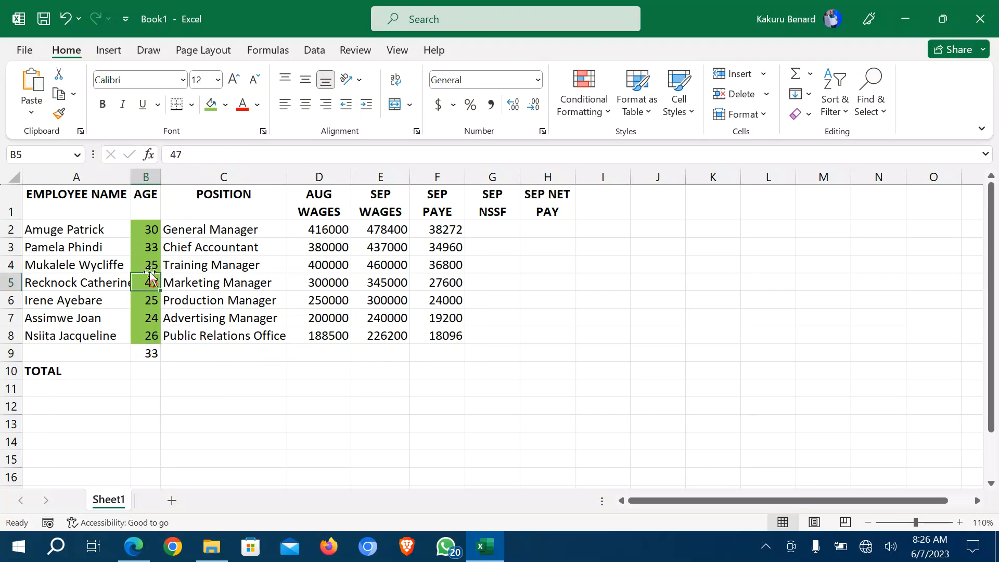
{"action": "left_click", "coordinate": [150, 247]}
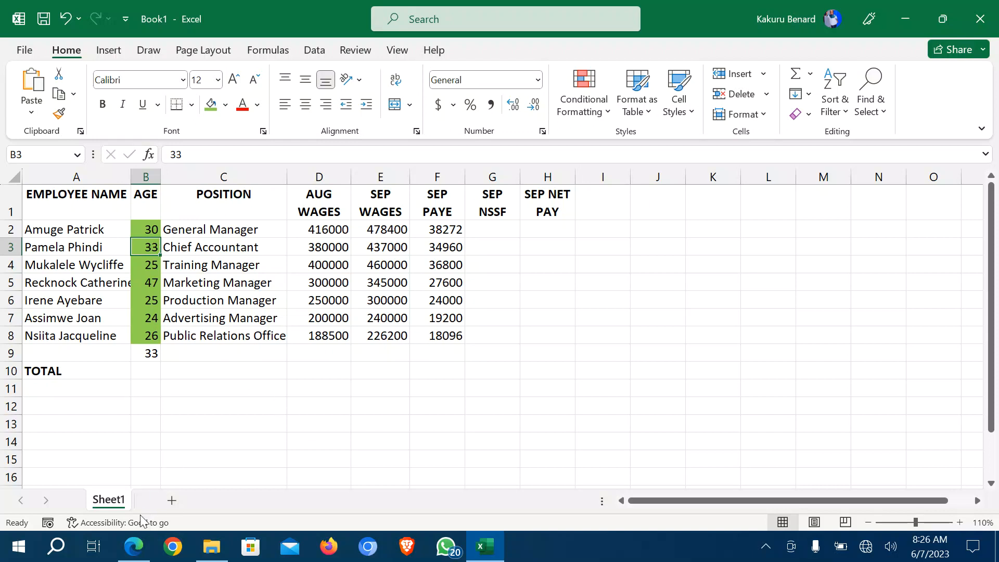
{"action": "left_click", "coordinate": [131, 550]}
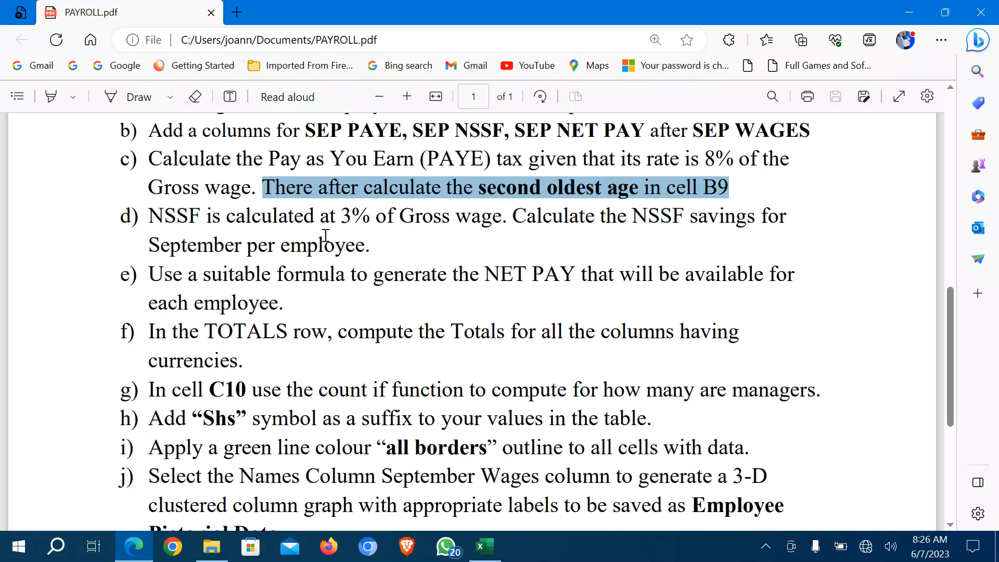
Enter the NSSF formula =(E2*3%) in G2, checking the 3% rate in the PDF.
{"action": "left_click", "coordinate": [485, 547]}
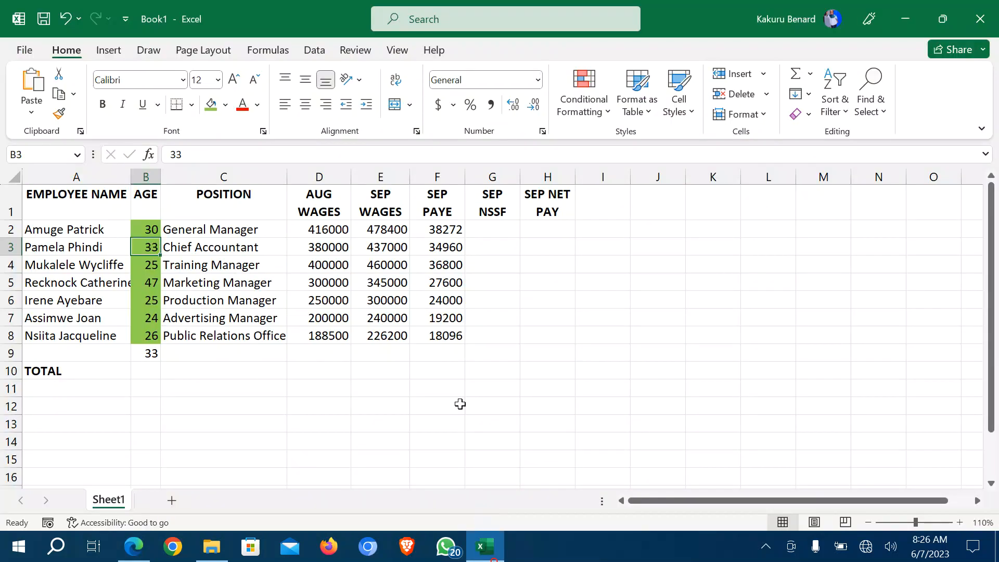
{"action": "left_click", "coordinate": [495, 226]}
{"action": "type", "text": "="}
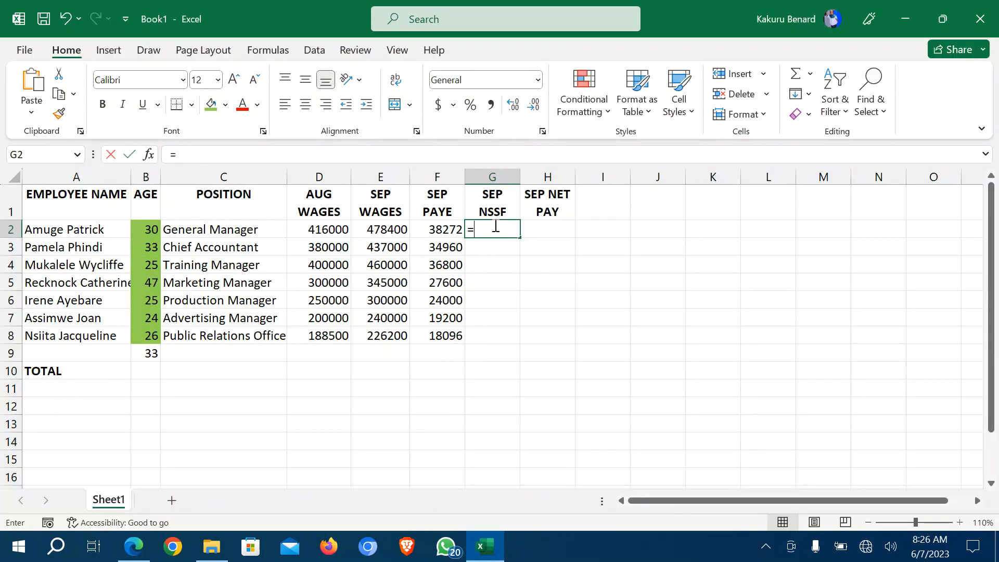
{"action": "type", "text": "("}
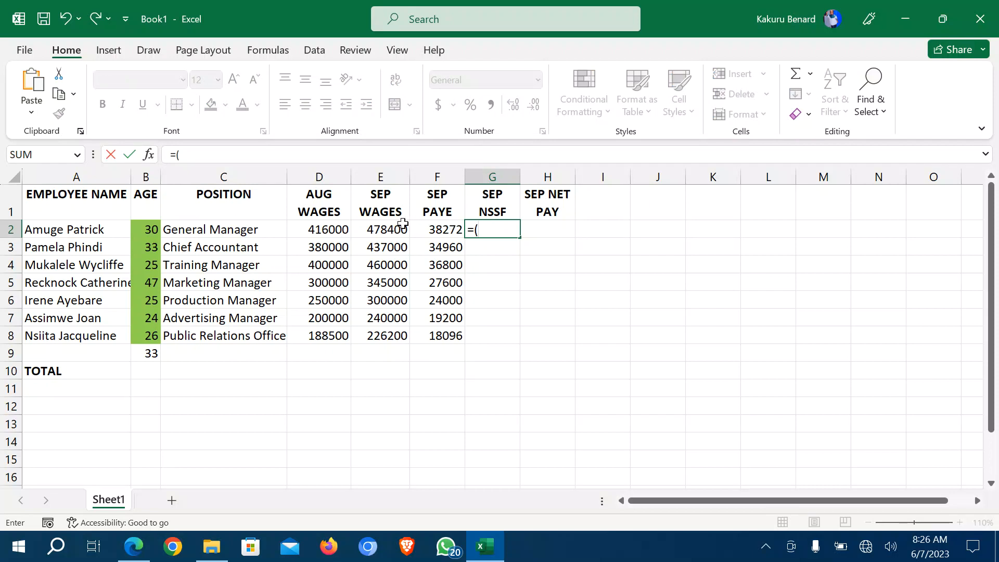
{"action": "left_click", "coordinate": [377, 230]}
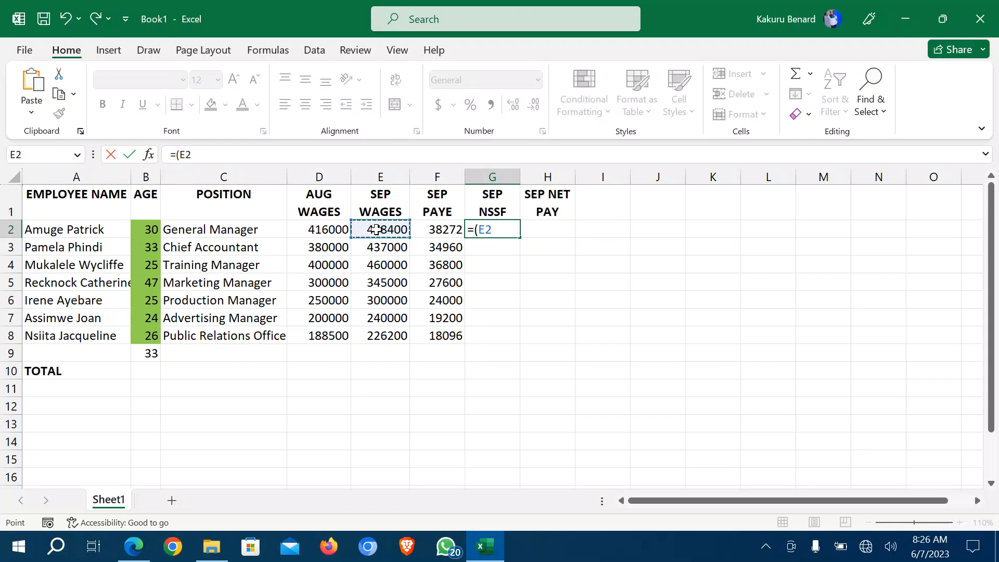
{"action": "type", "text": "*"}
{"action": "left_click", "coordinate": [137, 546]}
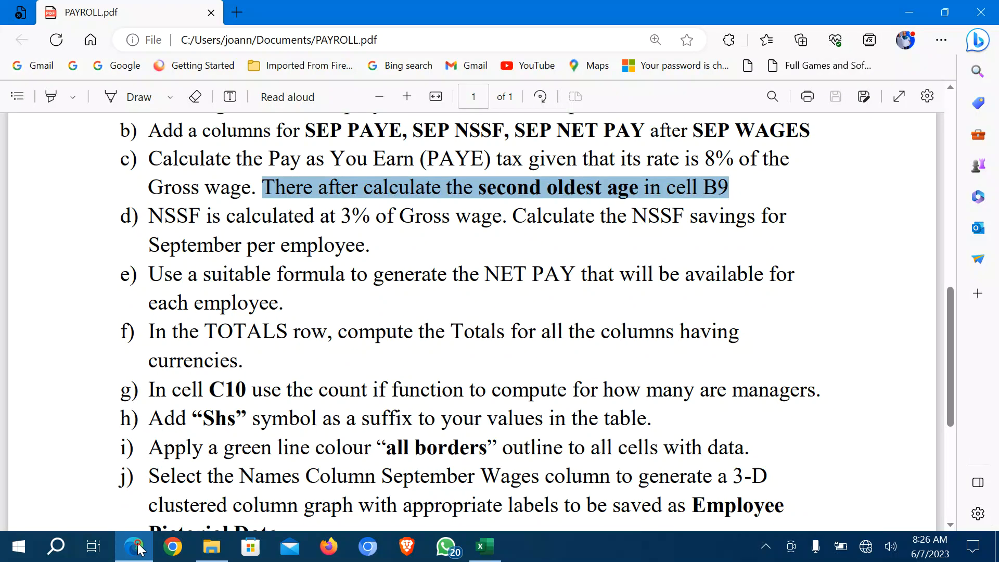
{"action": "left_click", "coordinate": [485, 547]}
{"action": "type", "text": "3"}
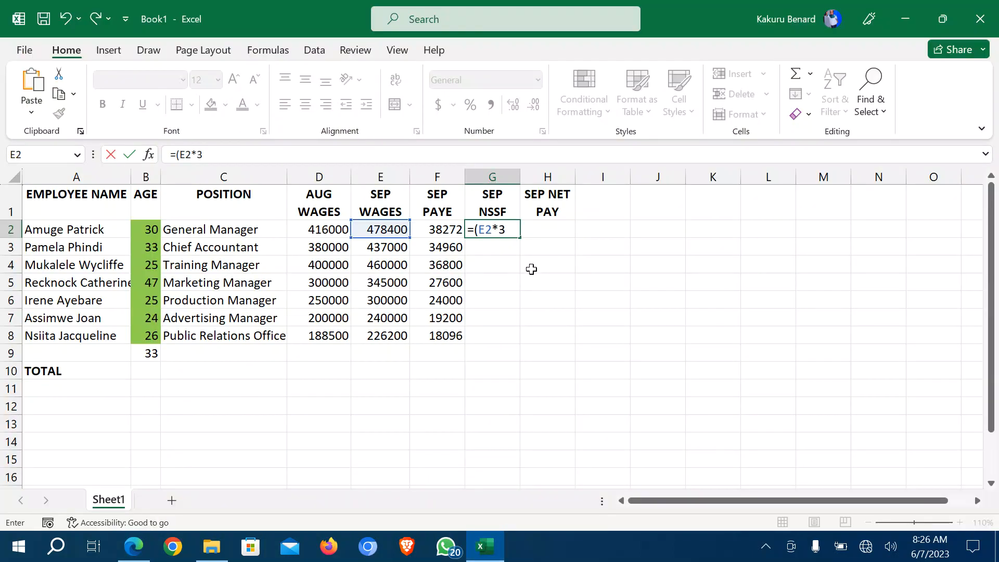
{"action": "type", "text": "%"}
{"action": "key", "text": "Return"}
Copy the NSSF formula down the column for the other employees.
{"action": "left_click", "coordinate": [502, 229]}
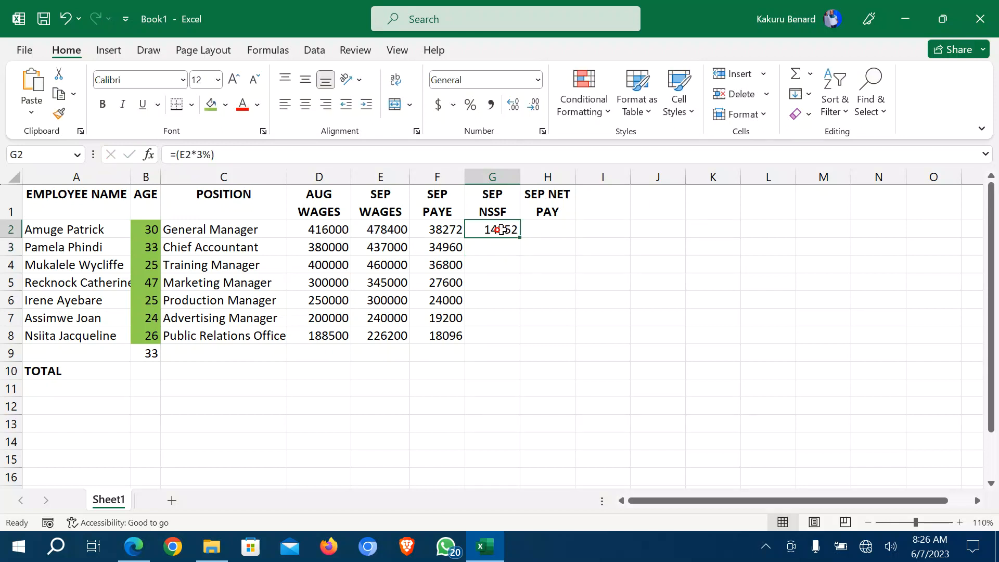
{"action": "left_click_drag", "start_coordinate": [521, 237], "coordinate": [509, 371]}
{"action": "left_click", "coordinate": [564, 356]}
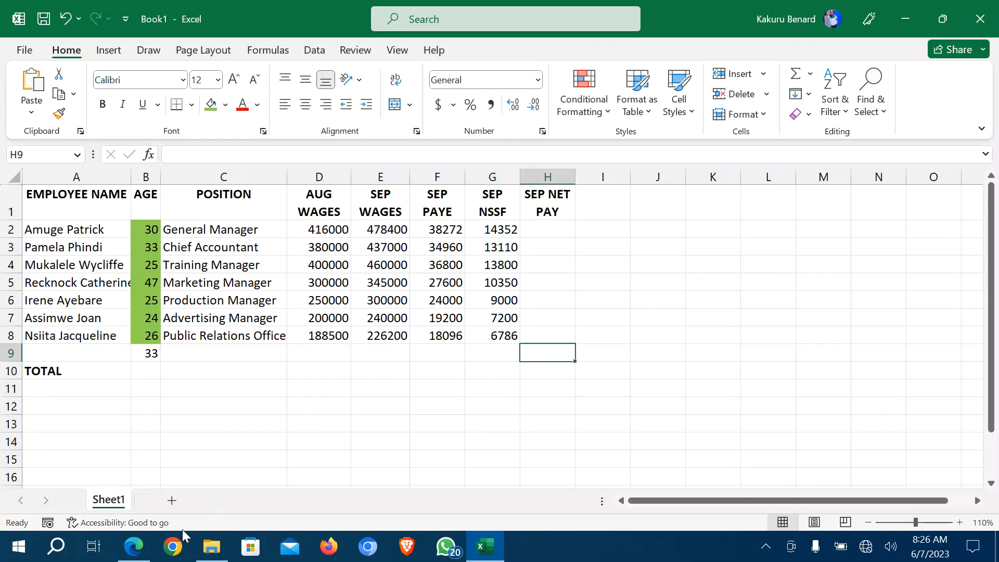
{"action": "left_click", "coordinate": [134, 546]}
Highlight item e) on generating NET PAY in PAYROLL.pdf, then return to Excel.
{"action": "scroll", "coordinate": [341, 312], "scroll_direction": "down", "scroll_amount": 2}
{"action": "scroll", "coordinate": [341, 312], "scroll_direction": "down", "scroll_amount": 1}
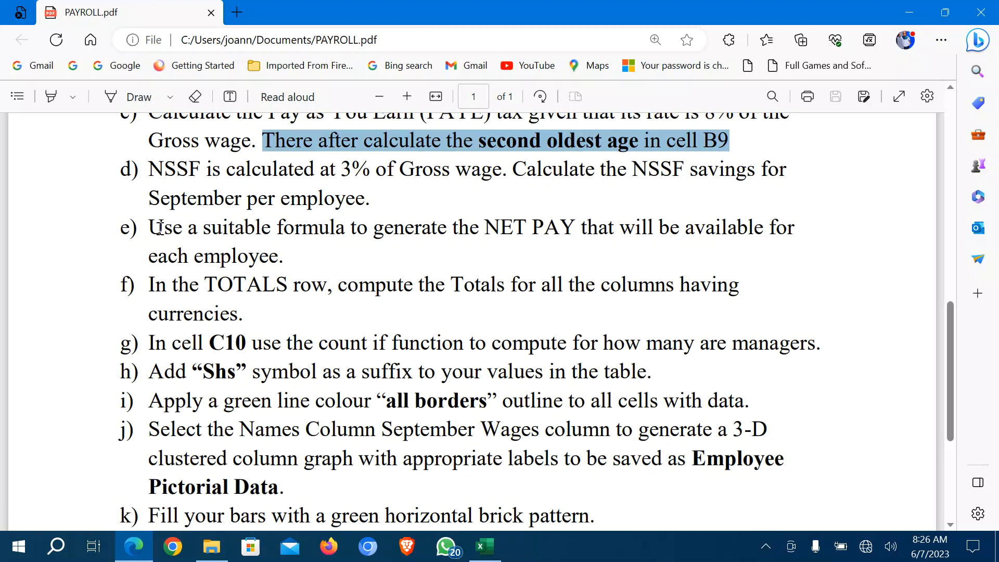
{"action": "left_click_drag", "start_coordinate": [151, 227], "coordinate": [572, 230]}
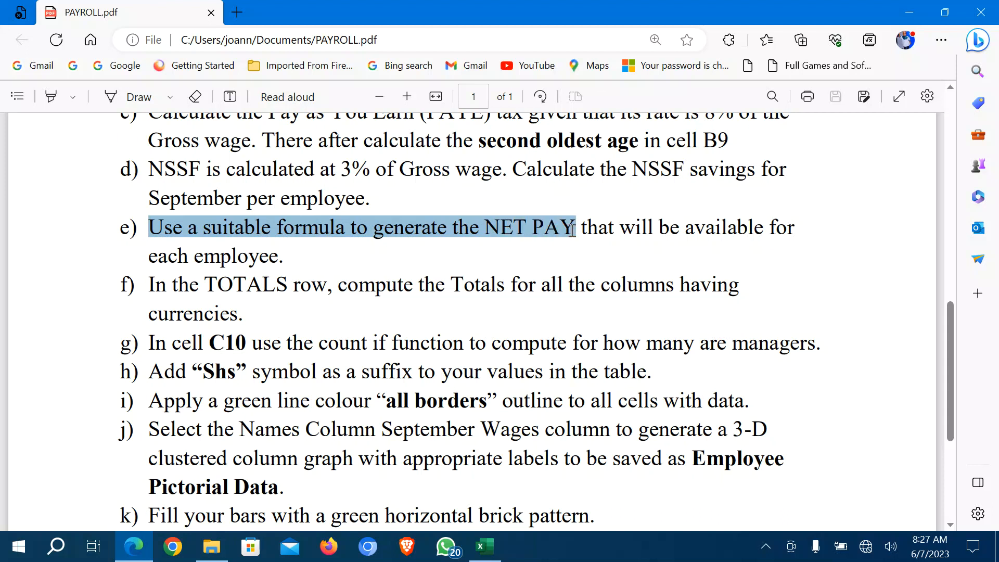
{"action": "left_click_drag", "start_coordinate": [573, 230], "coordinate": [573, 231]}
{"action": "key", "text": "ctrl+c"}
{"action": "key", "text": "alt+Tab"}
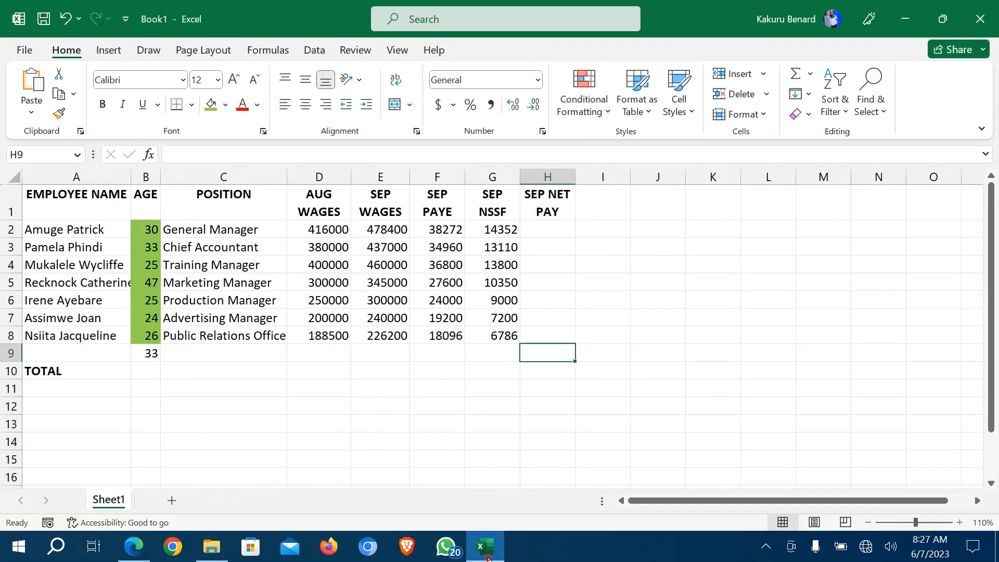
Enter =(E2-F2-G2) in H2 to compute the first employee's September net pay.
{"action": "left_click", "coordinate": [561, 230]}
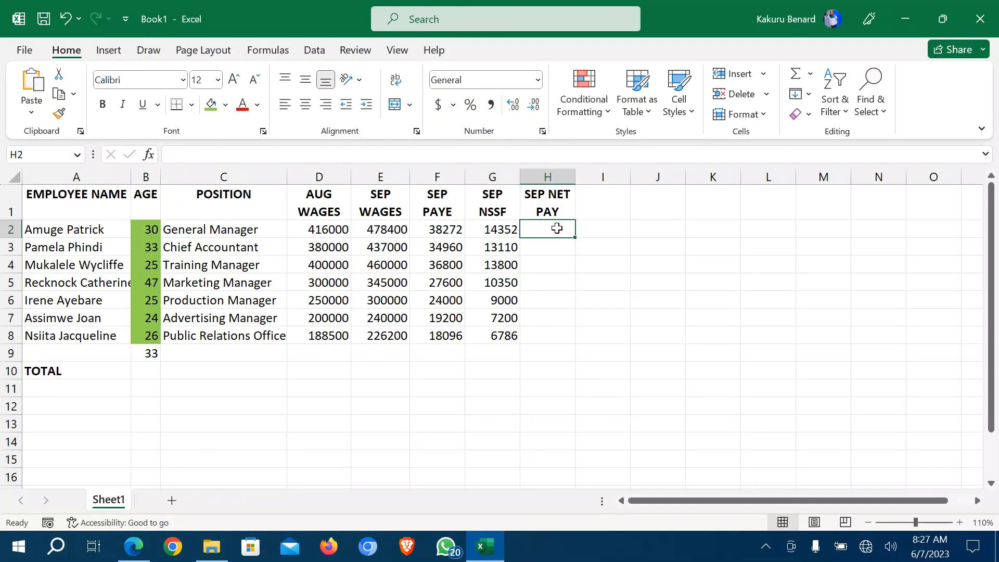
{"action": "type", "text": "="}
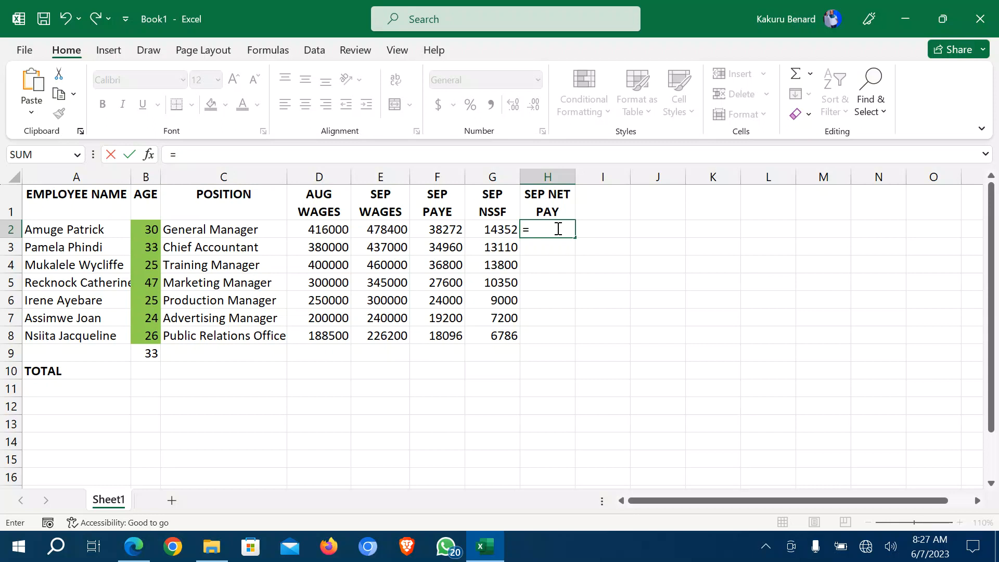
{"action": "type", "text": "("}
{"action": "left_click", "coordinate": [379, 230]}
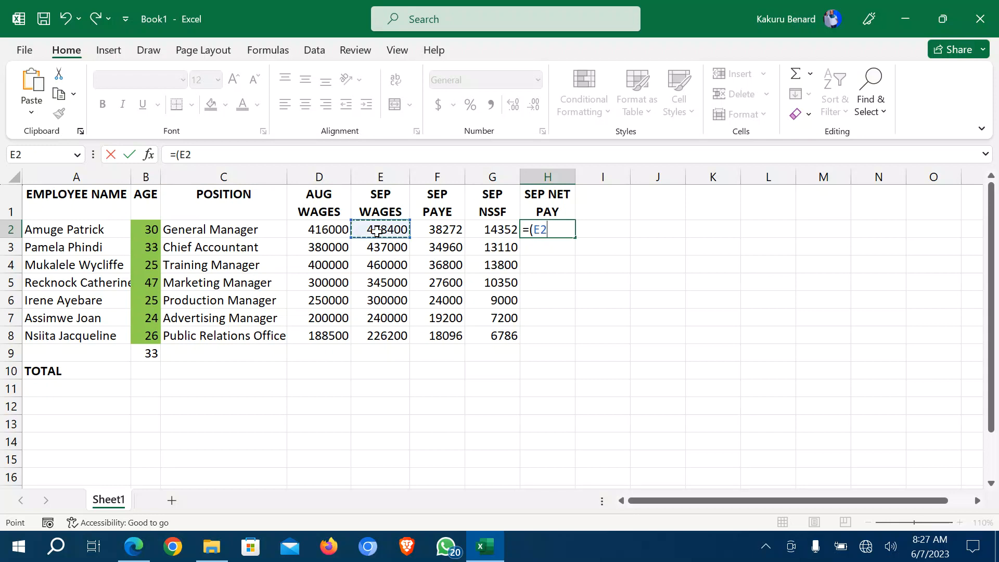
{"action": "type", "text": "-"}
{"action": "left_click", "coordinate": [453, 231]}
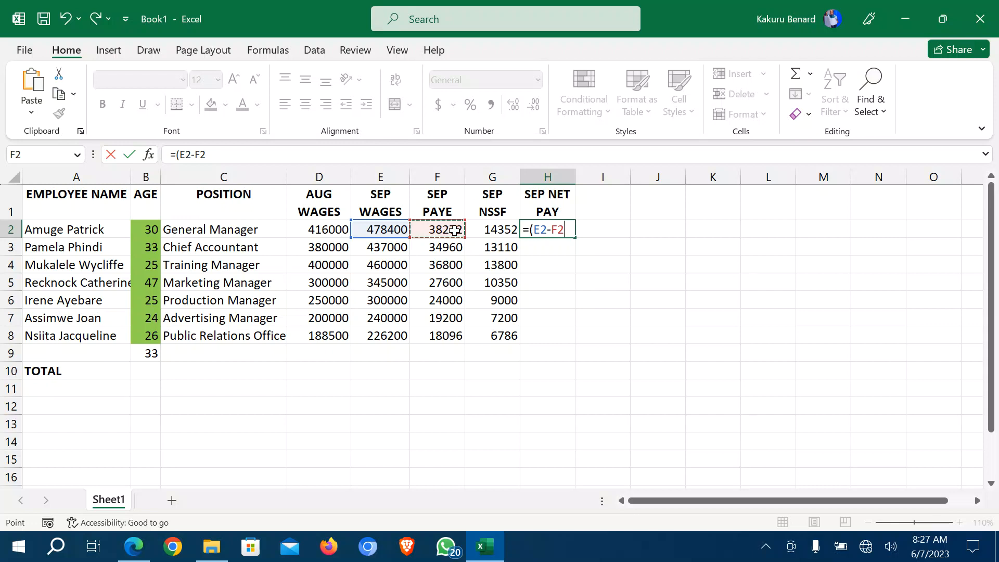
{"action": "type", "text": "-"}
{"action": "left_click", "coordinate": [511, 229]}
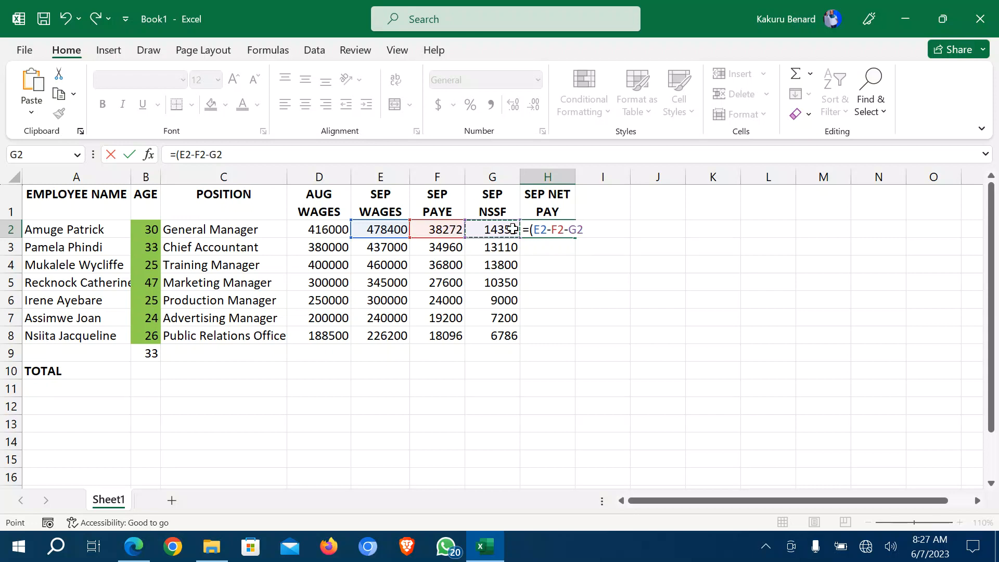
{"action": "type", "text": ")"}
{"action": "key", "text": "Return"}
Fill the net pay formula down to H8, clear the zeros in H9:H10, and return to PAYROLL.pdf.
{"action": "left_click", "coordinate": [558, 229]}
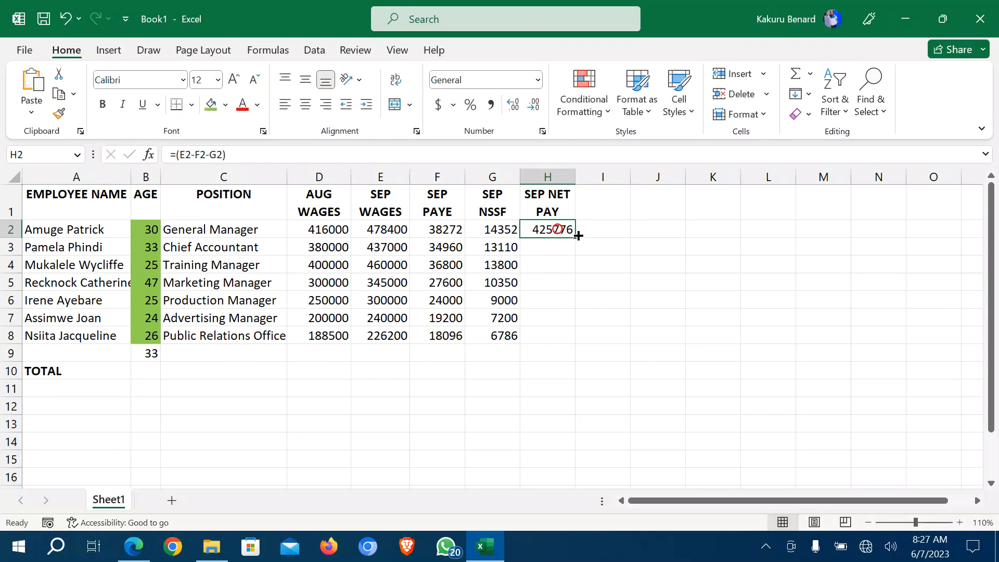
{"action": "double_click", "coordinate": [577, 238]}
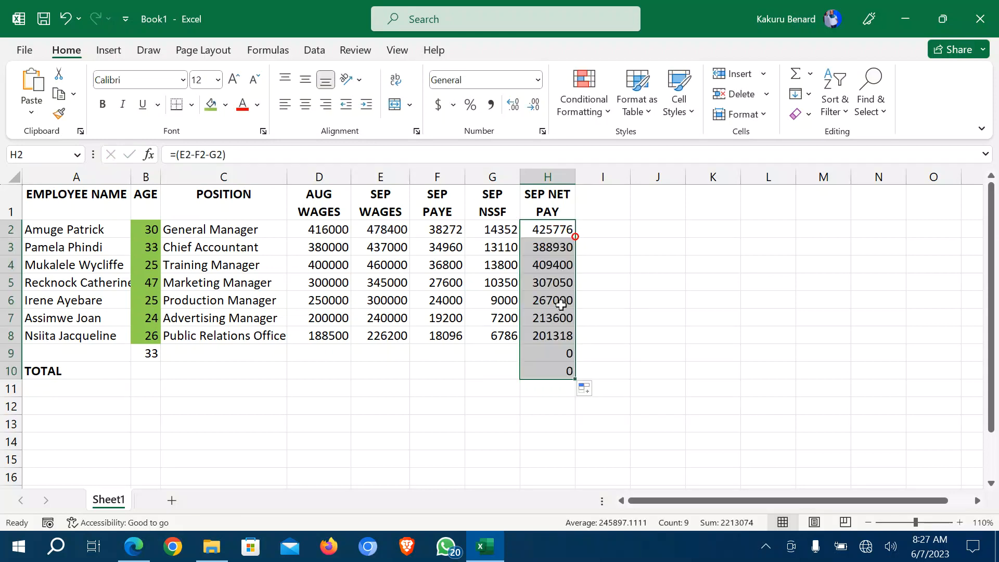
{"action": "left_click_drag", "start_coordinate": [552, 351], "coordinate": [553, 367]}
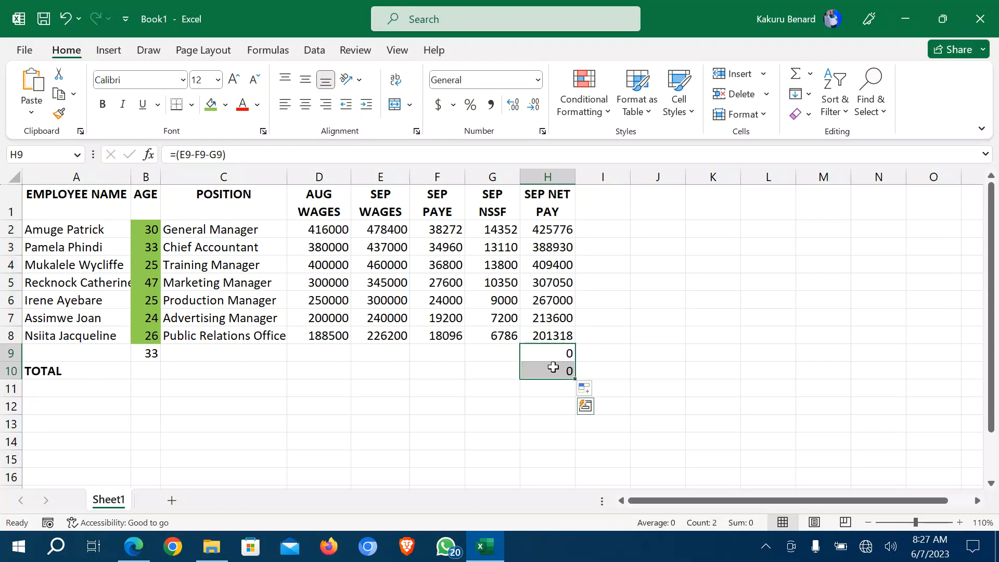
{"action": "key", "text": "Delete"}
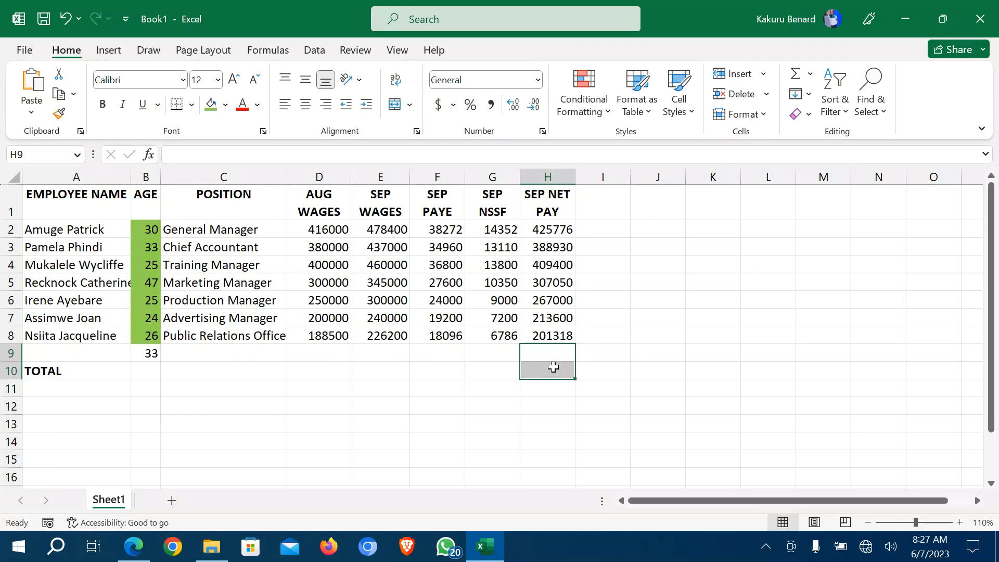
{"action": "left_click", "coordinate": [134, 546]}
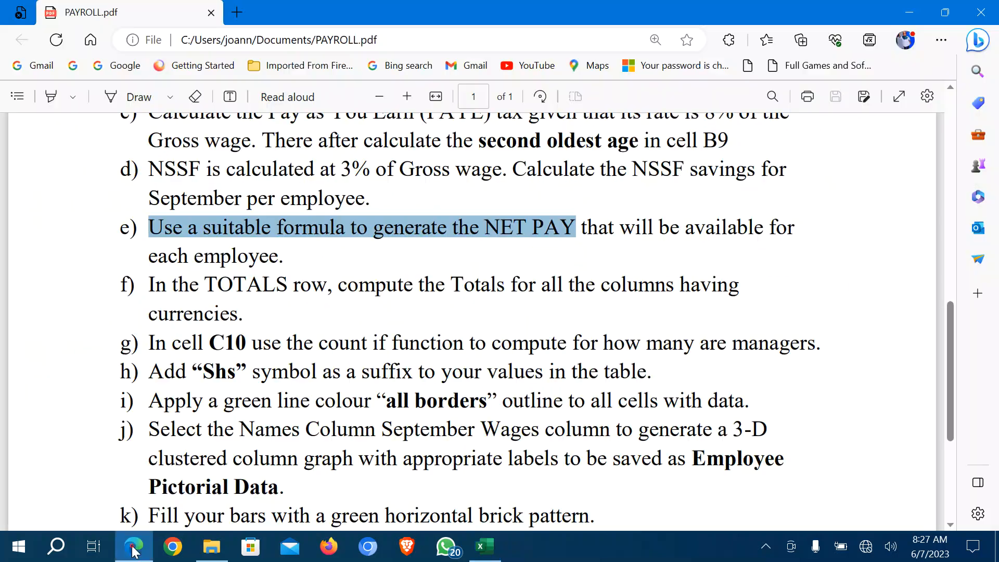
Read task f) in PAYROLL.pdf on a TOTALS row for all currency columns, then return to Excel.
{"action": "scroll", "coordinate": [284, 356], "scroll_direction": "down", "scroll_amount": 3}
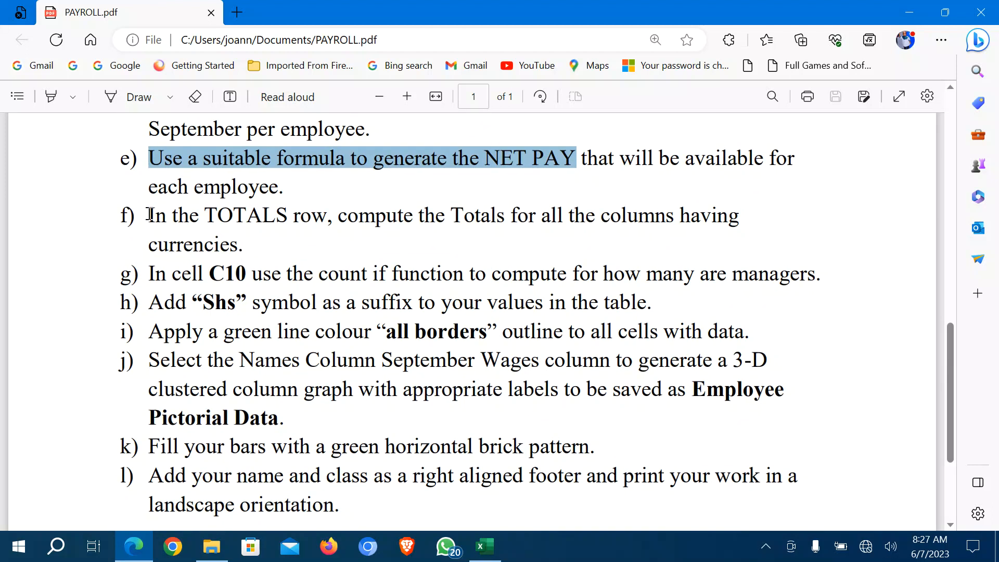
{"action": "left_click_drag", "start_coordinate": [150, 214], "coordinate": [611, 216]}
{"action": "left_click", "coordinate": [441, 255]}
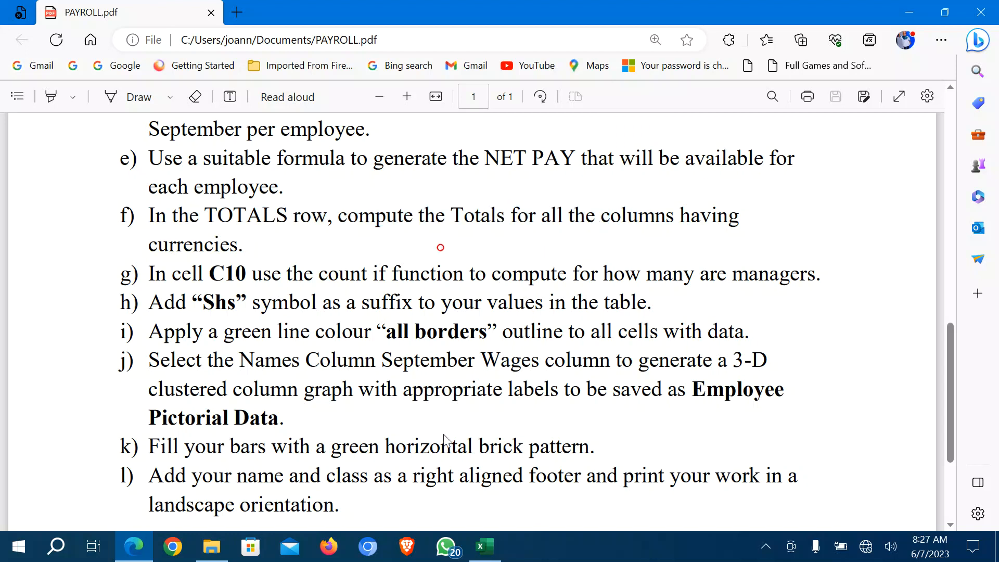
{"action": "left_click", "coordinate": [485, 546]}
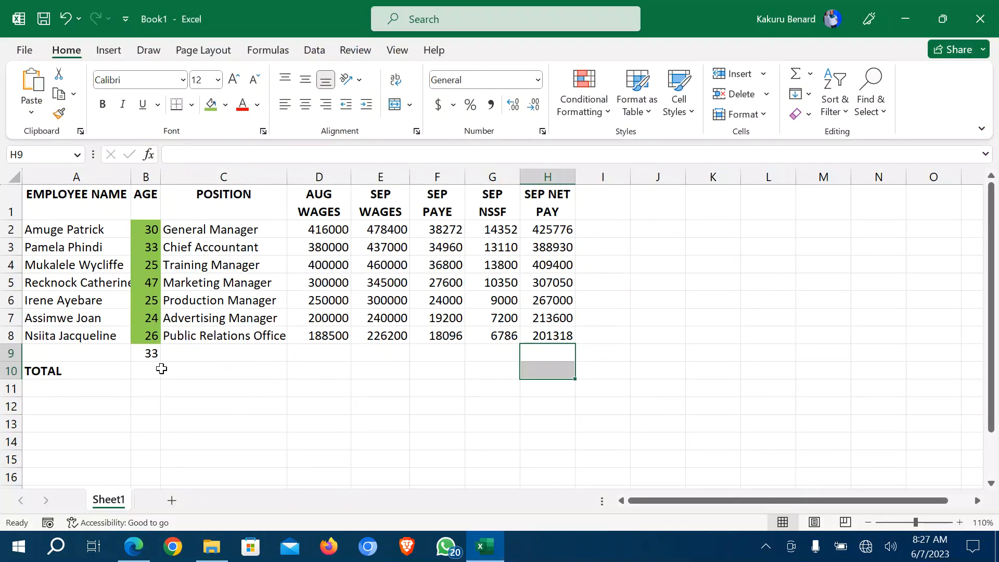
Enter =SUM(D2:D8) in D10 to total the AUG WAGES column.
{"action": "left_click", "coordinate": [319, 370]}
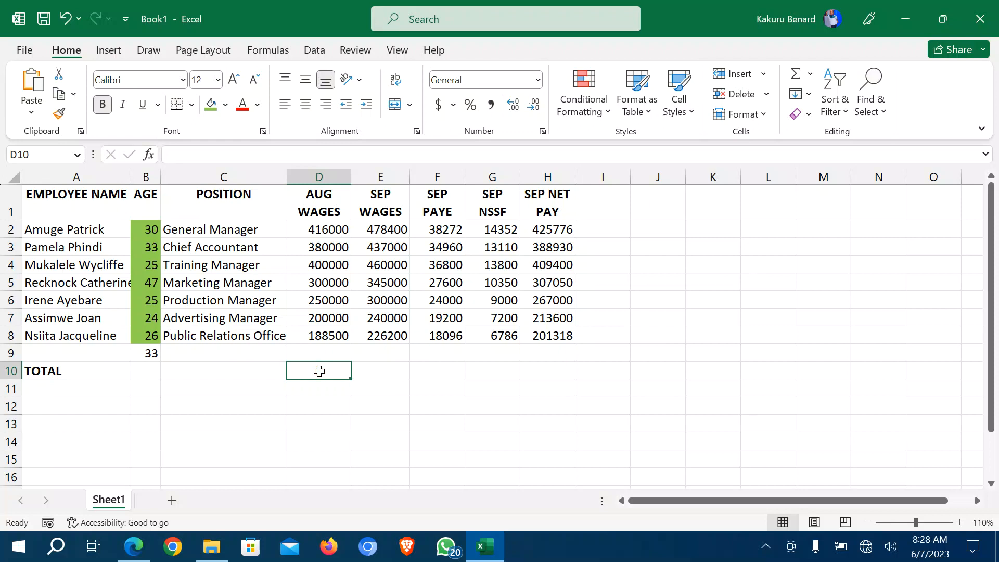
{"action": "type", "text": "="}
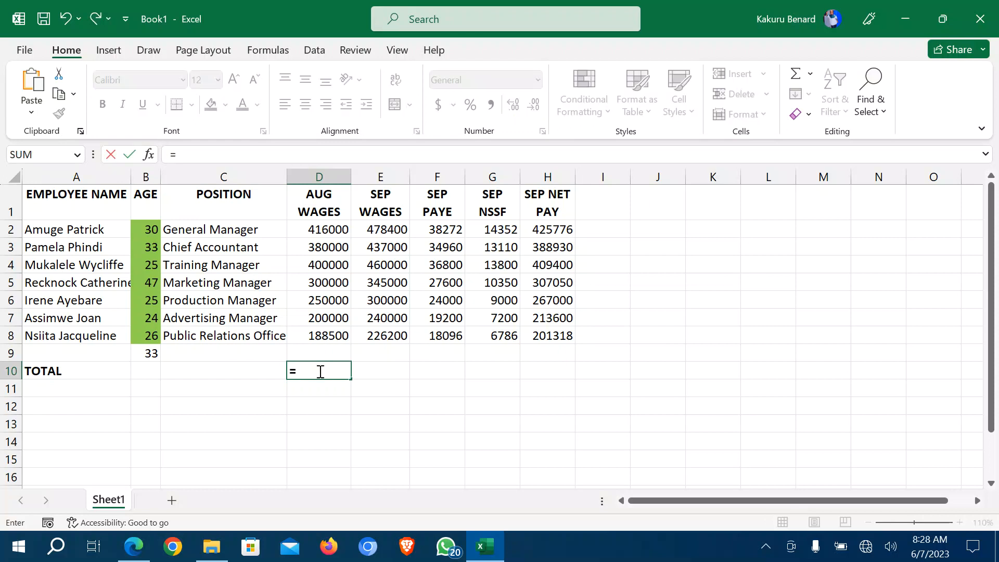
{"action": "type", "text": "SUM("}
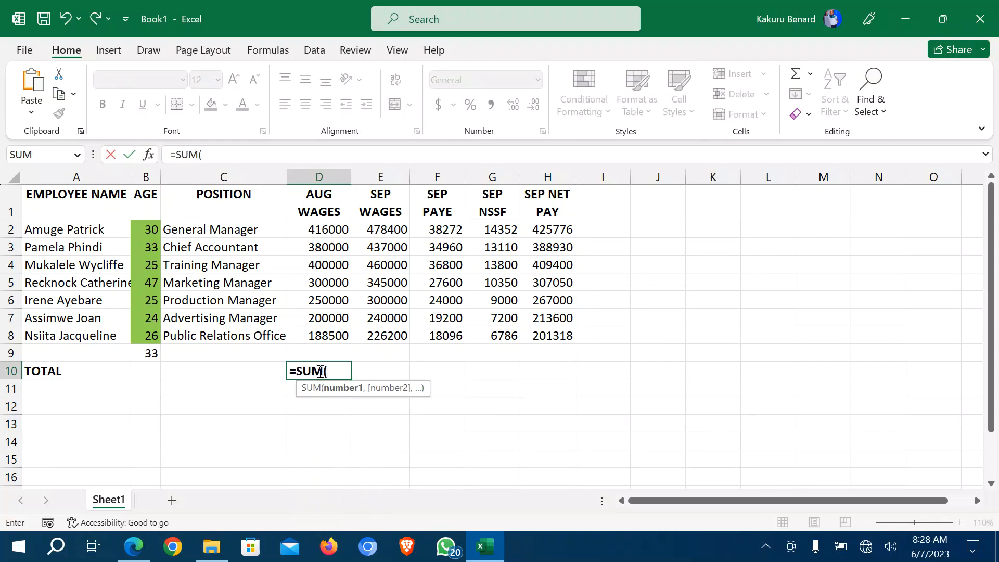
{"action": "left_click_drag", "start_coordinate": [328, 229], "coordinate": [329, 330]}
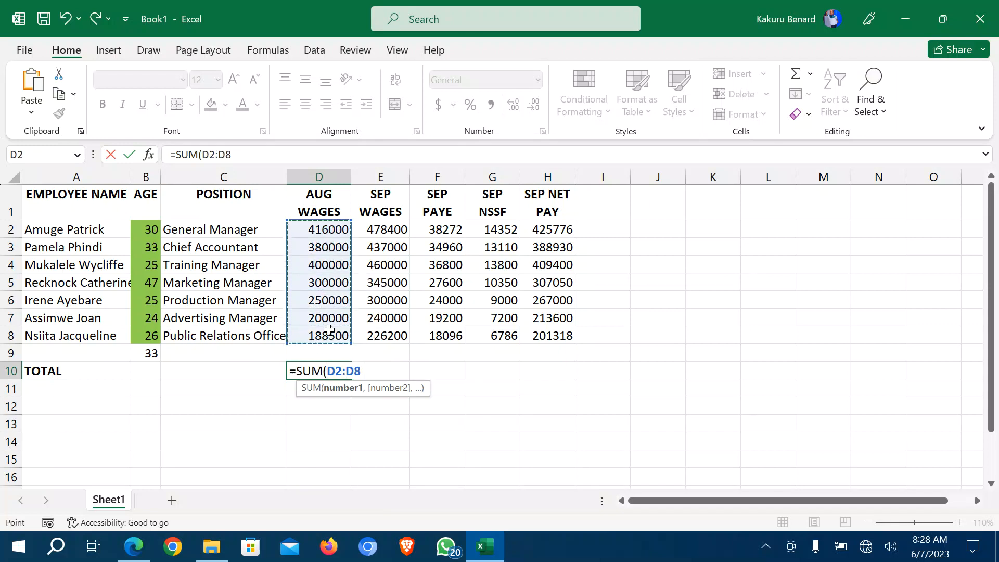
{"action": "type", "text": ")"}
{"action": "key", "text": "Return"}
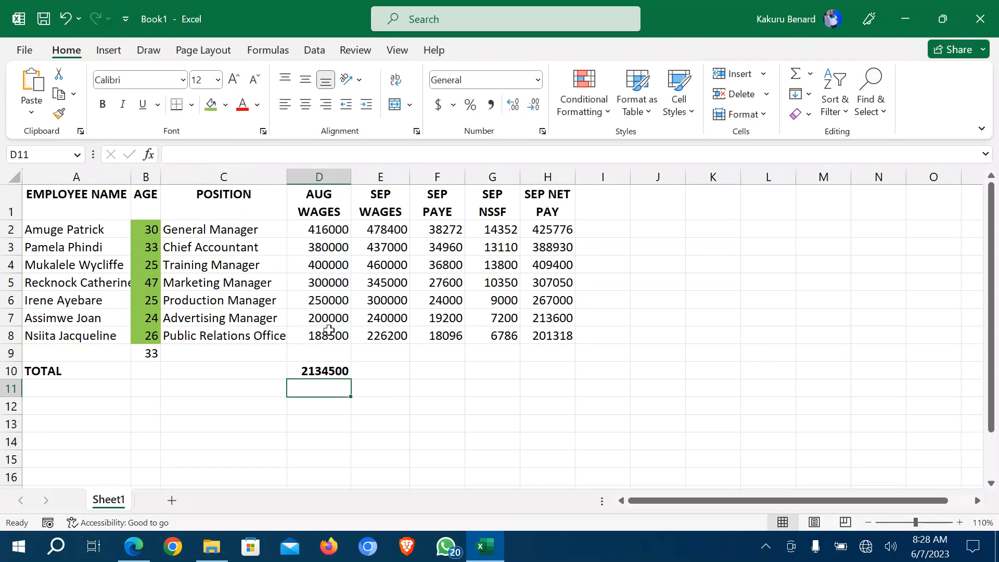
Copy the total across to H10, giving 2134500 through 2213074, and return to the PDF.
{"action": "left_click", "coordinate": [333, 373]}
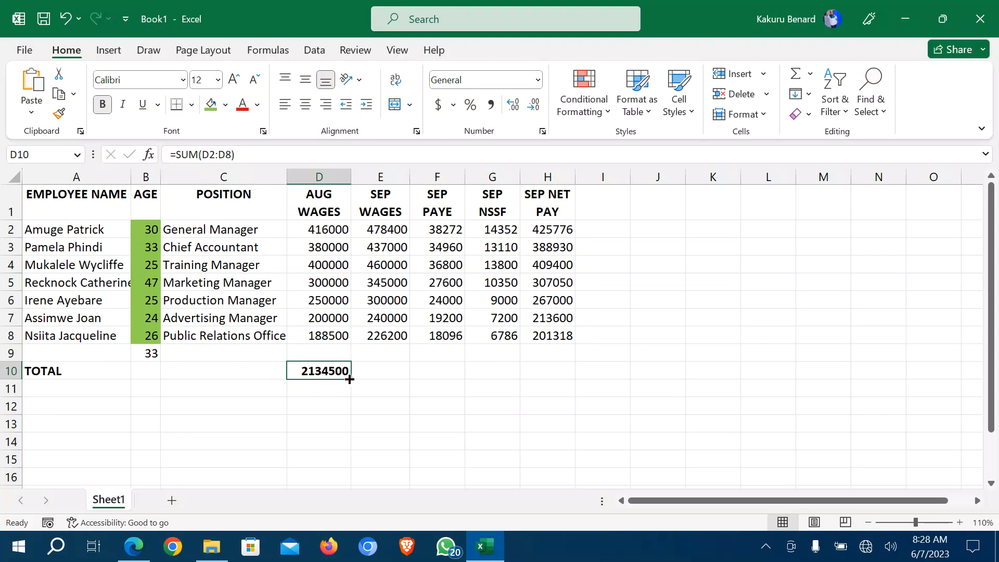
{"action": "left_click_drag", "start_coordinate": [349, 380], "coordinate": [555, 373]}
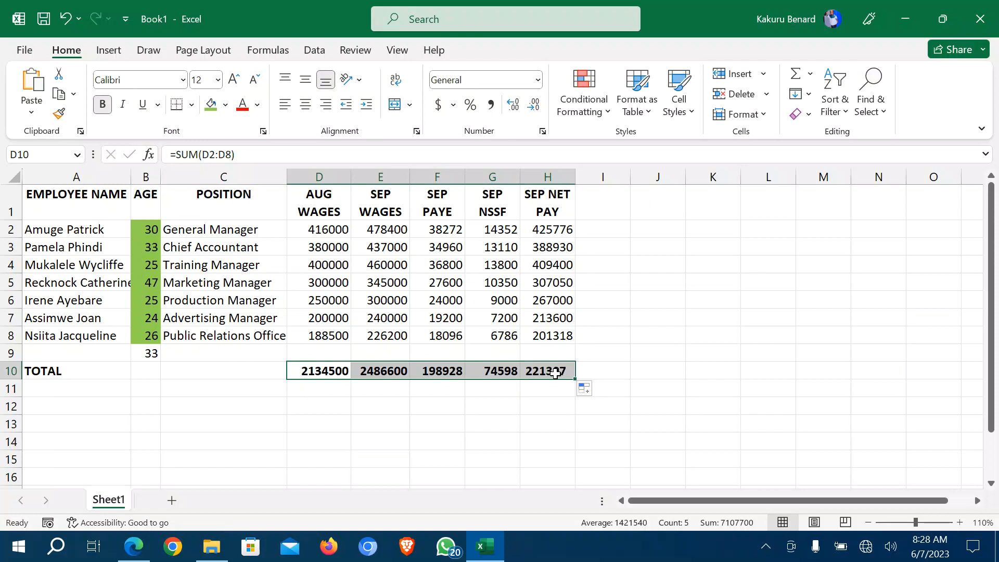
{"action": "left_click", "coordinate": [465, 412]}
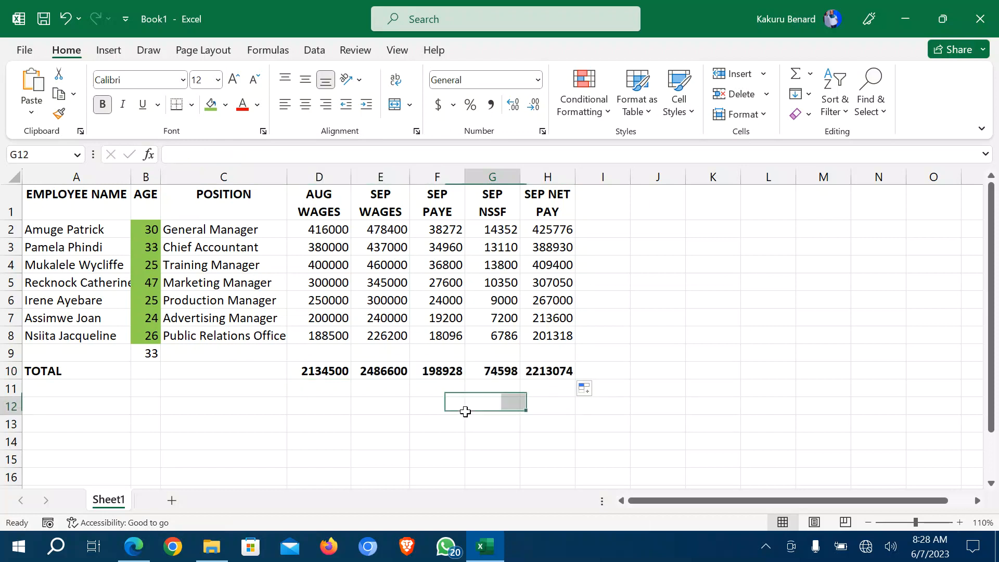
{"action": "left_click", "coordinate": [134, 547]}
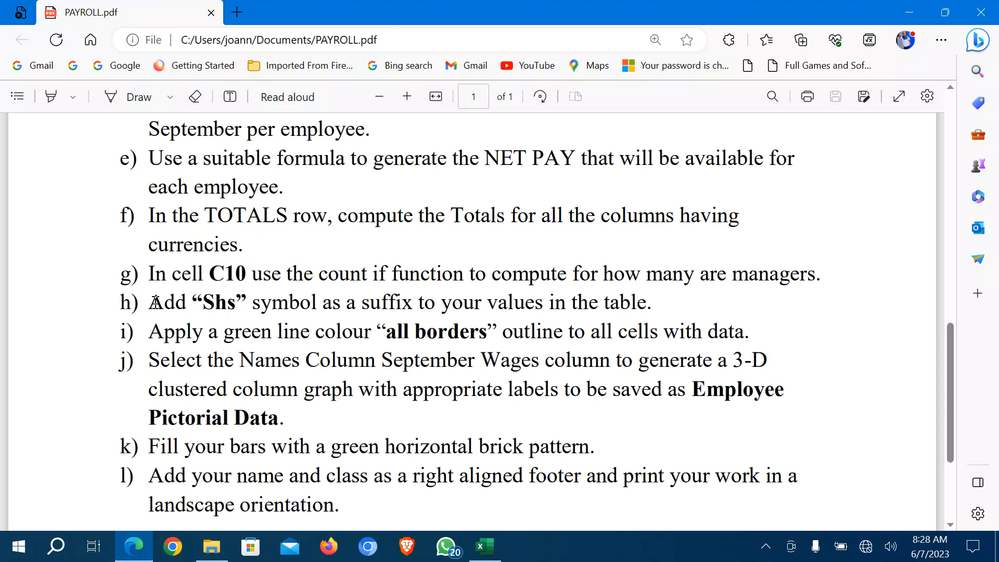
Read tasks h) on the Shs suffix and g) on counting managers in C10, then return to Excel.
{"action": "left_click_drag", "start_coordinate": [154, 302], "coordinate": [216, 303]}
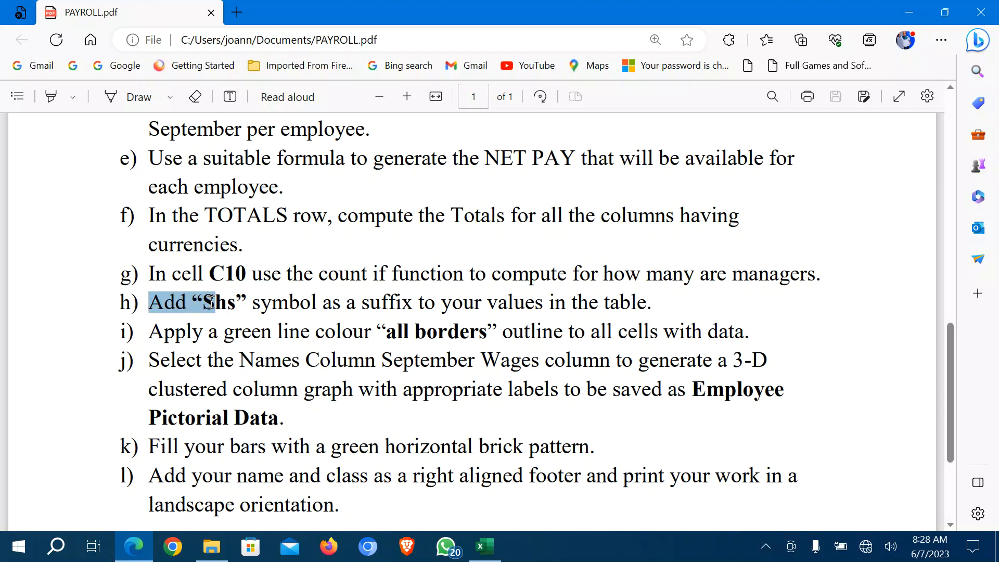
{"action": "left_click", "coordinate": [149, 277]}
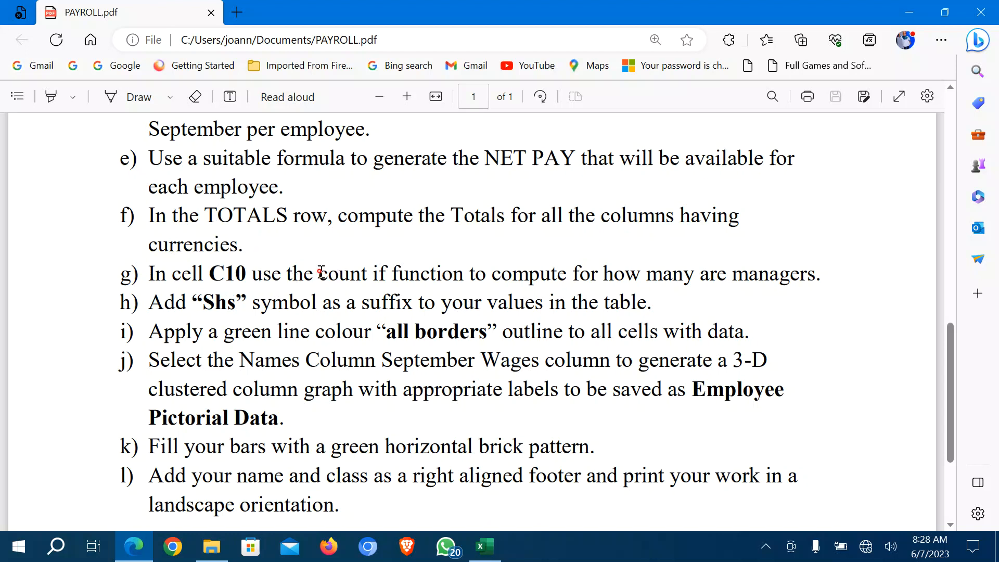
{"action": "left_click_drag", "start_coordinate": [318, 273], "coordinate": [830, 283]}
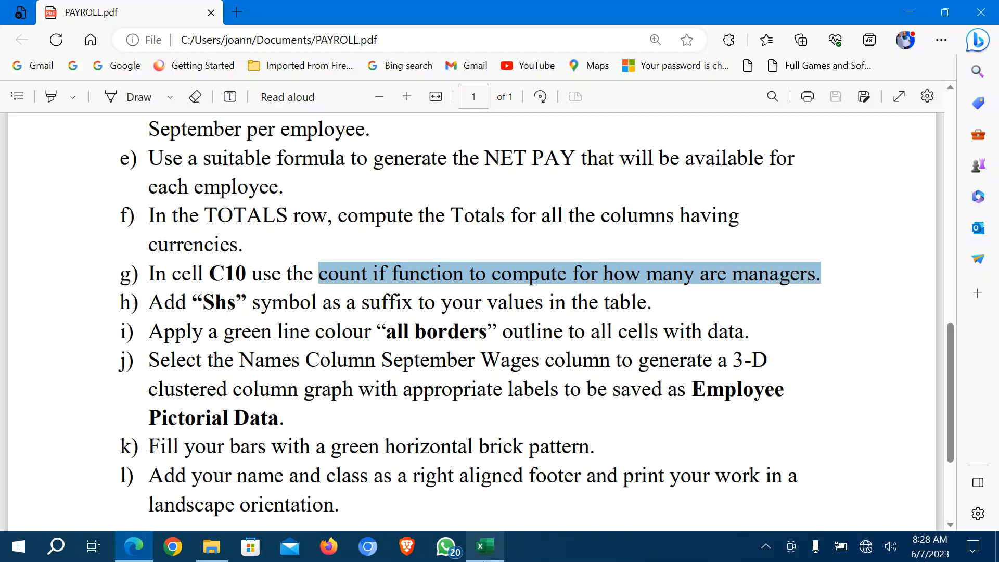
{"action": "left_click", "coordinate": [483, 546]}
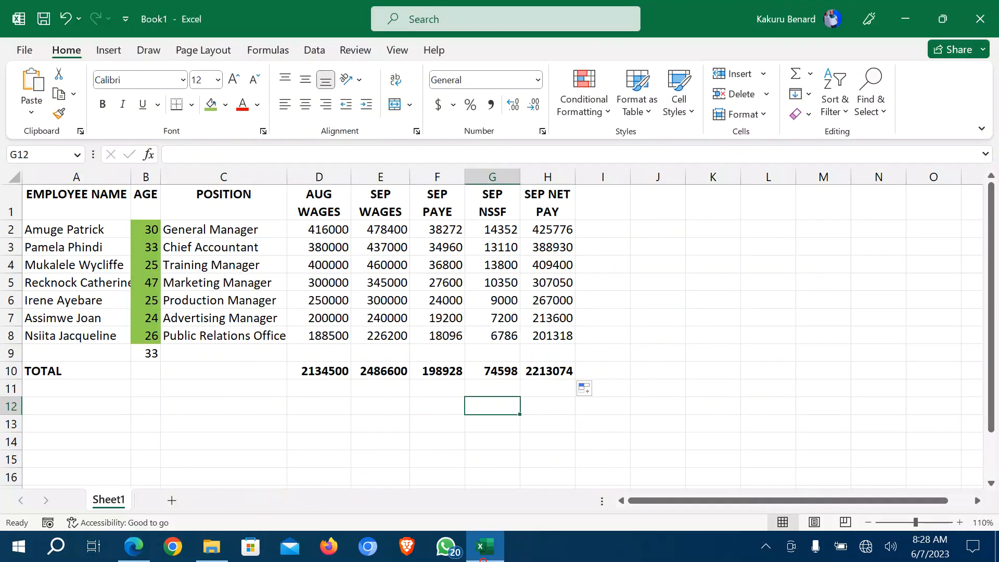
AutoFit column C to the longest position title and column A to the longest employee name.
{"action": "left_click", "coordinate": [222, 372]}
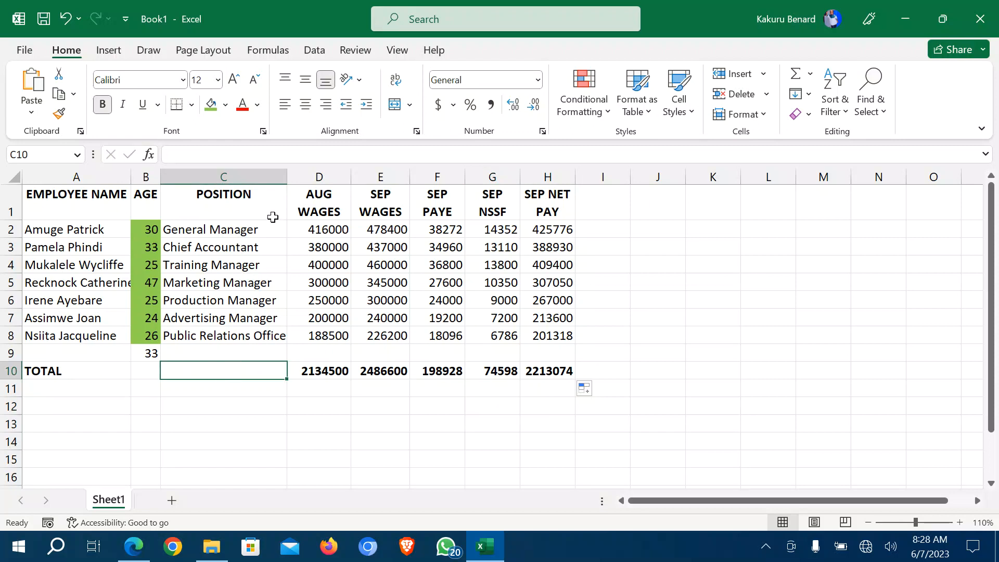
{"action": "left_click_drag", "start_coordinate": [287, 177], "coordinate": [289, 177]}
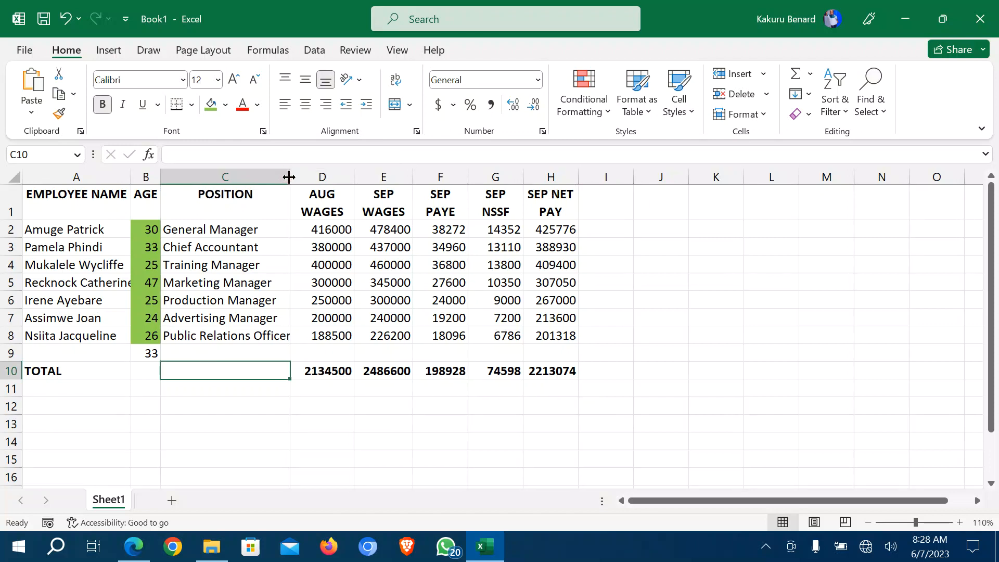
{"action": "double_click", "coordinate": [289, 177]}
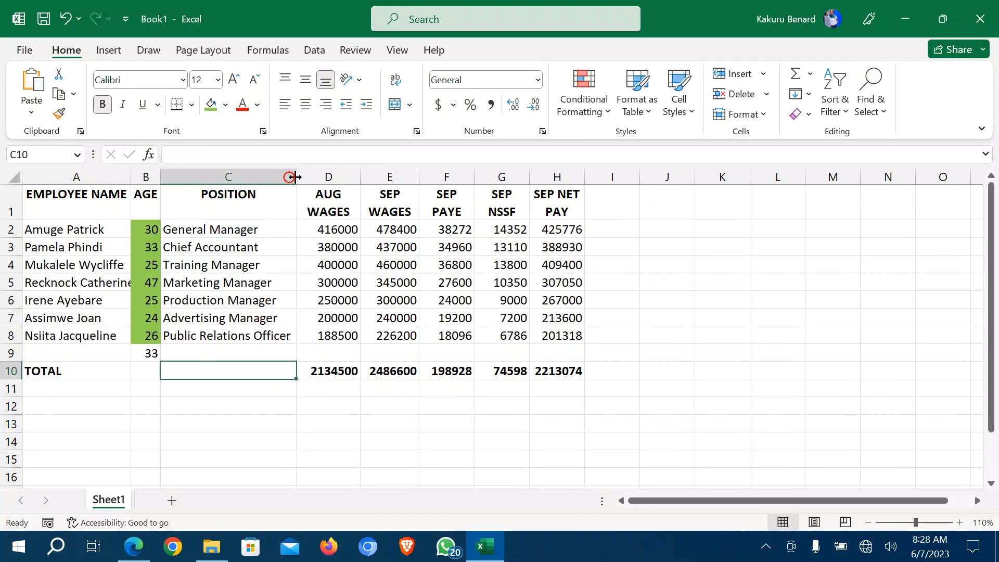
{"action": "double_click", "coordinate": [137, 174]}
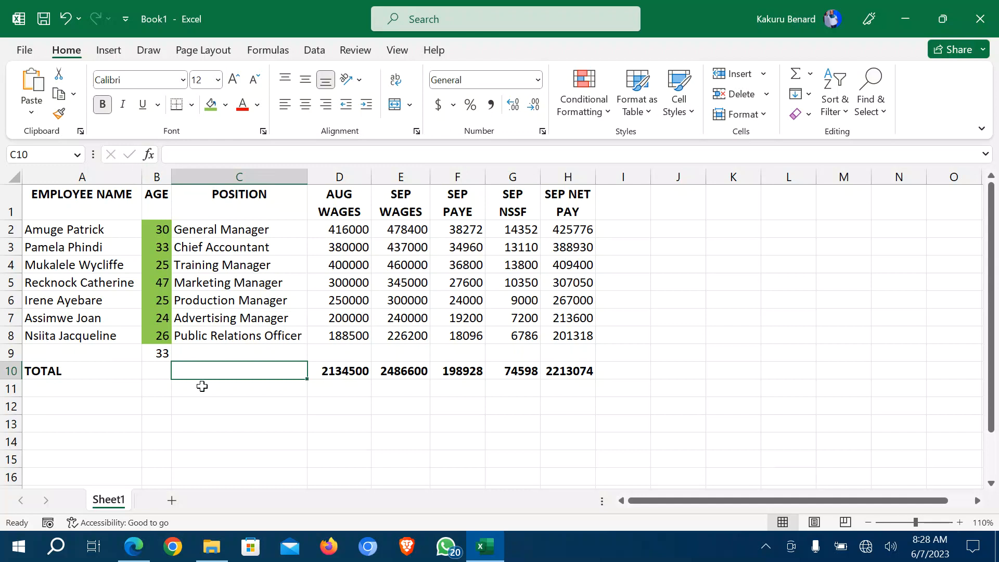
Enter =COUNTIF(C2:C8,"*Manager") in C10 to count 5 managers, then return to the PDF.
{"action": "type", "text": "="}
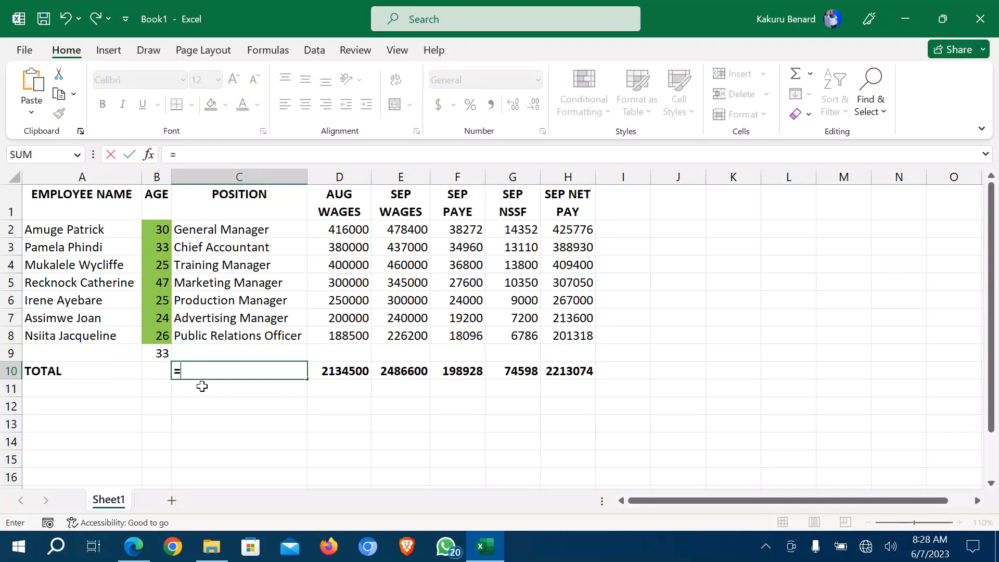
{"action": "type", "text": "COUNT"}
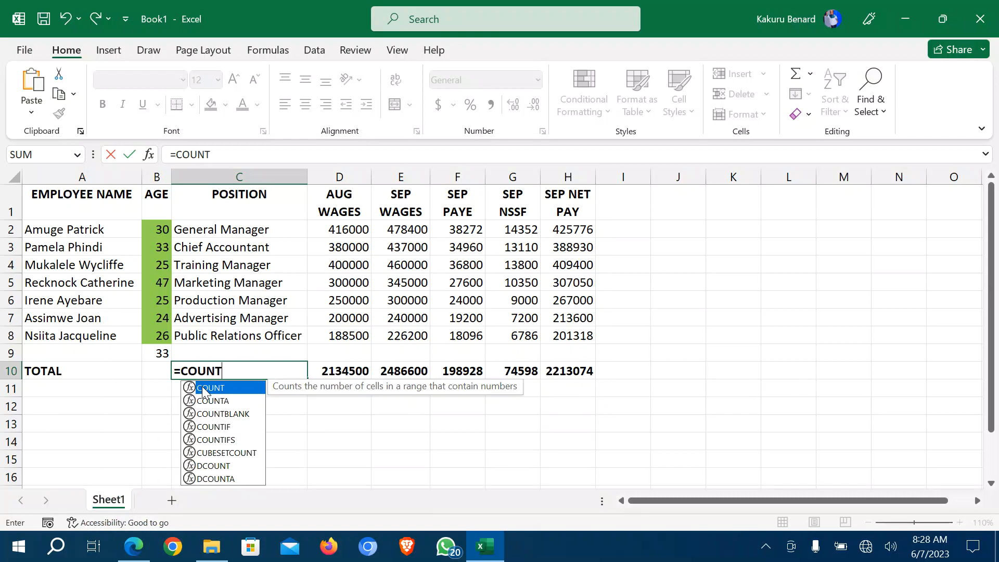
{"action": "type", "text": "IF"}
{"action": "double_click", "coordinate": [203, 392]}
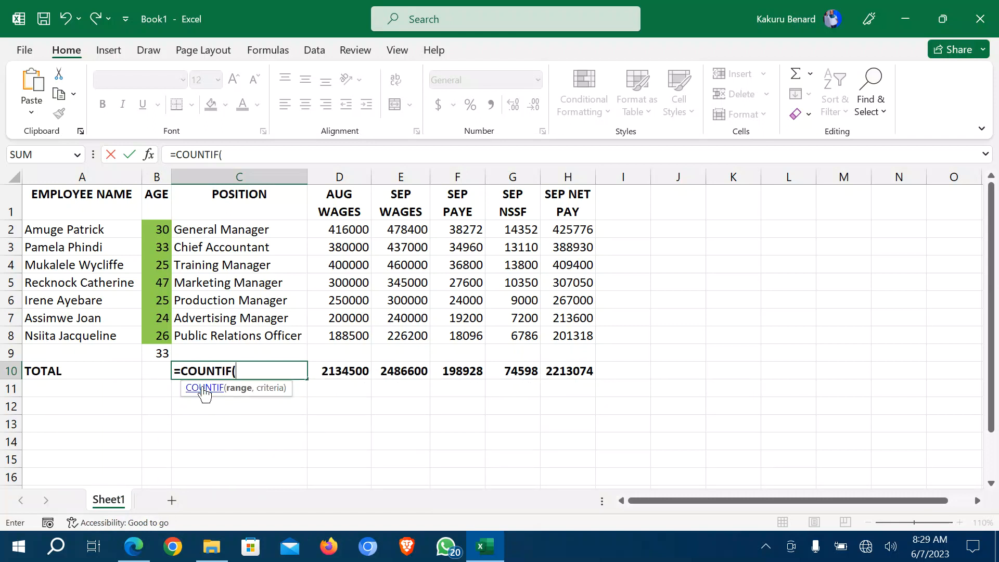
{"action": "left_click", "coordinate": [248, 233]}
{"action": "left_click_drag", "start_coordinate": [248, 232], "coordinate": [249, 336]}
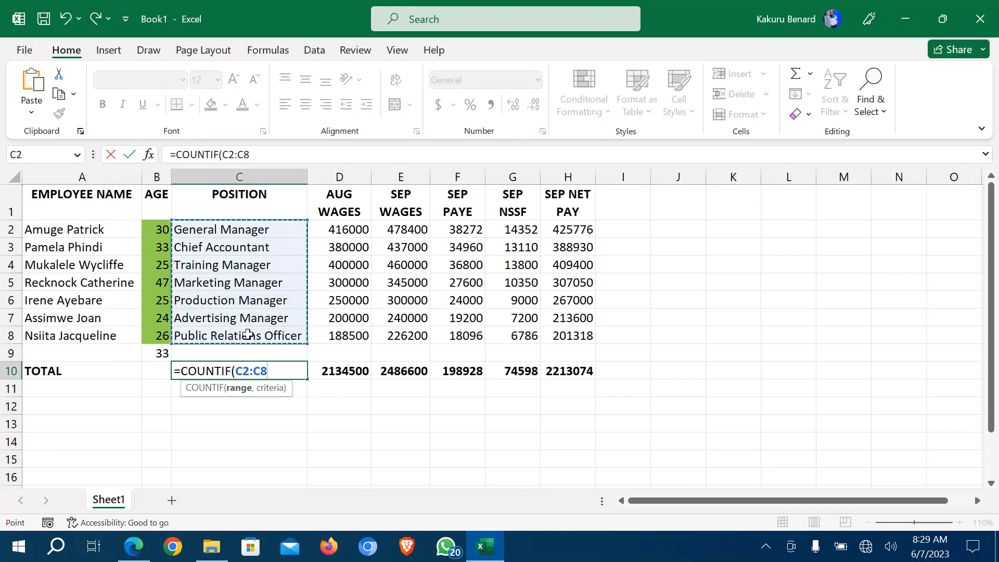
{"action": "type", "text": ",\"*"}
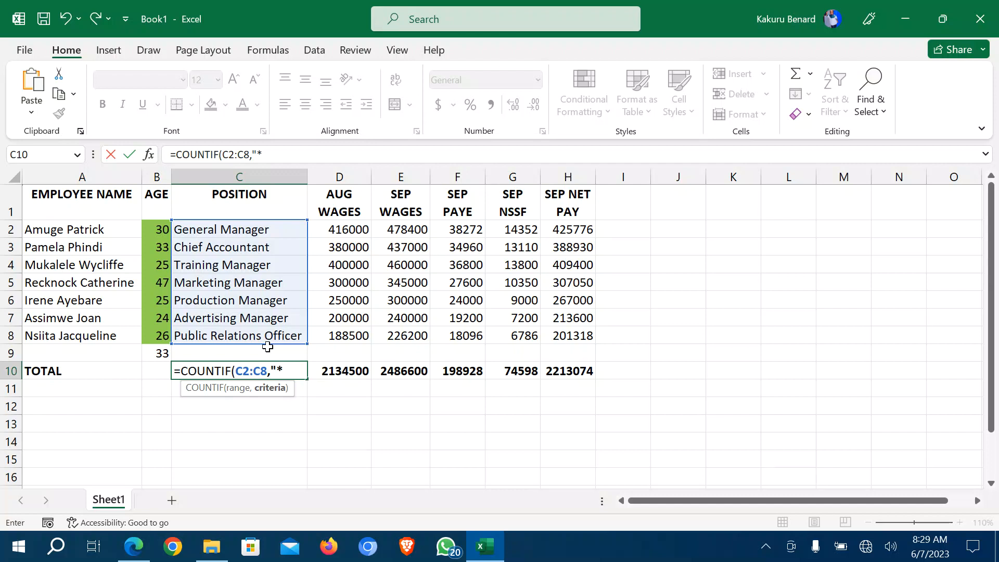
{"action": "type", "text": "Manager"}
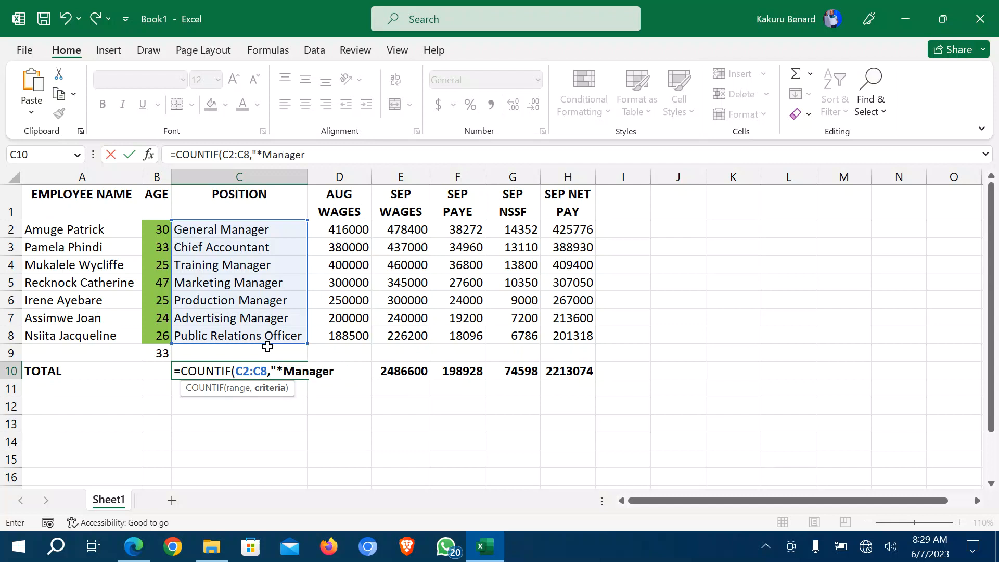
{"action": "type", "text": "\")"}
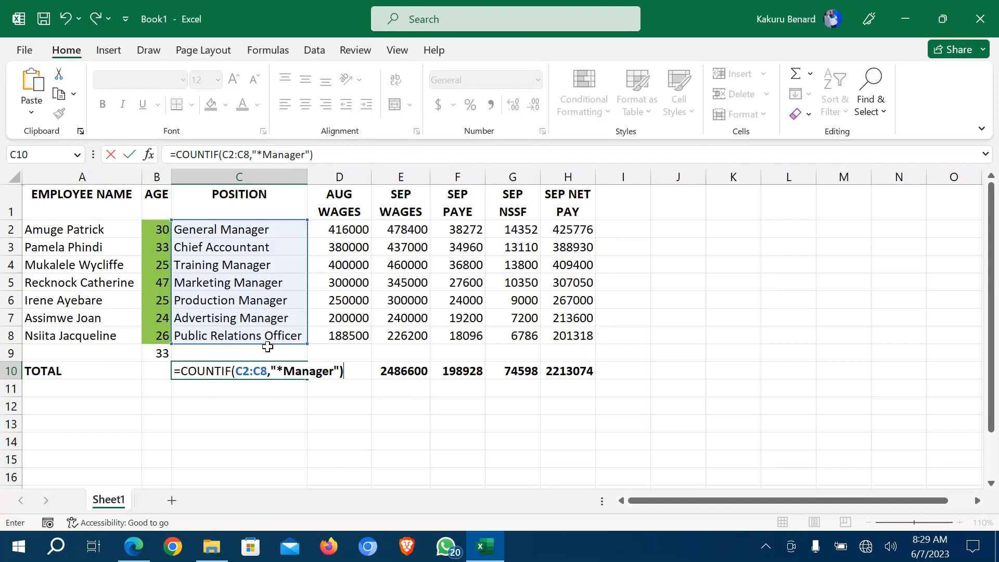
{"action": "key", "text": "Return"}
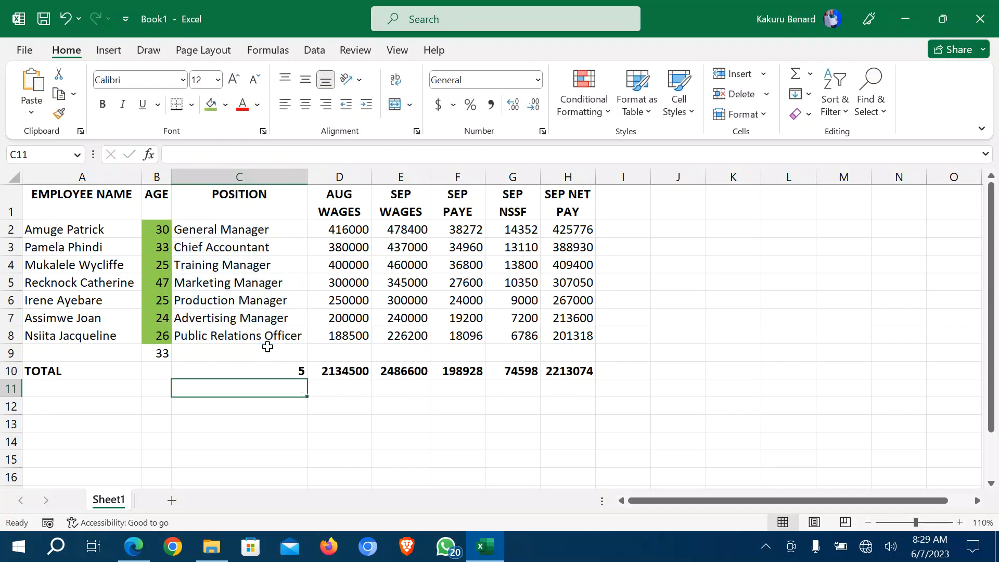
{"action": "left_click", "coordinate": [265, 371]}
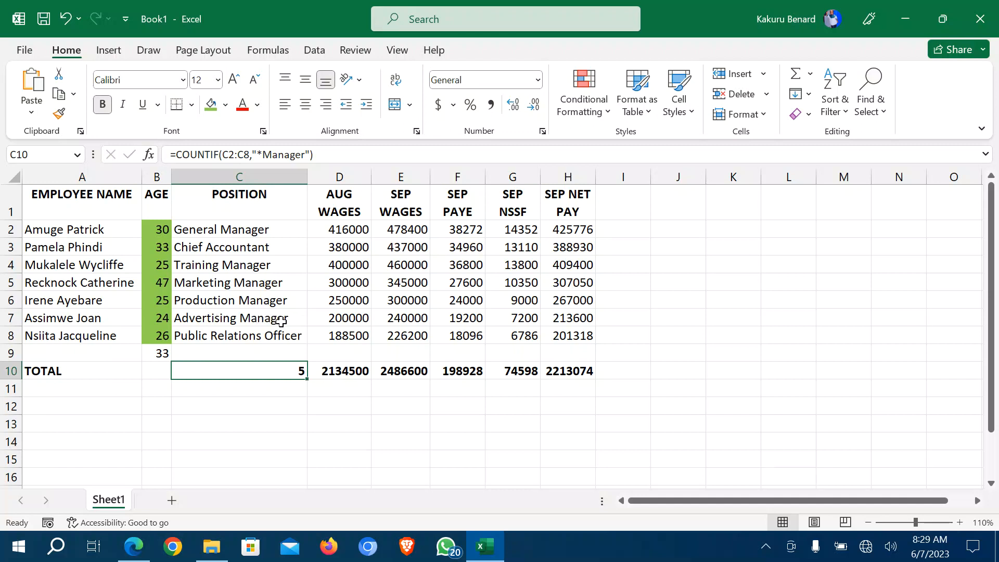
{"action": "left_click", "coordinate": [134, 547]}
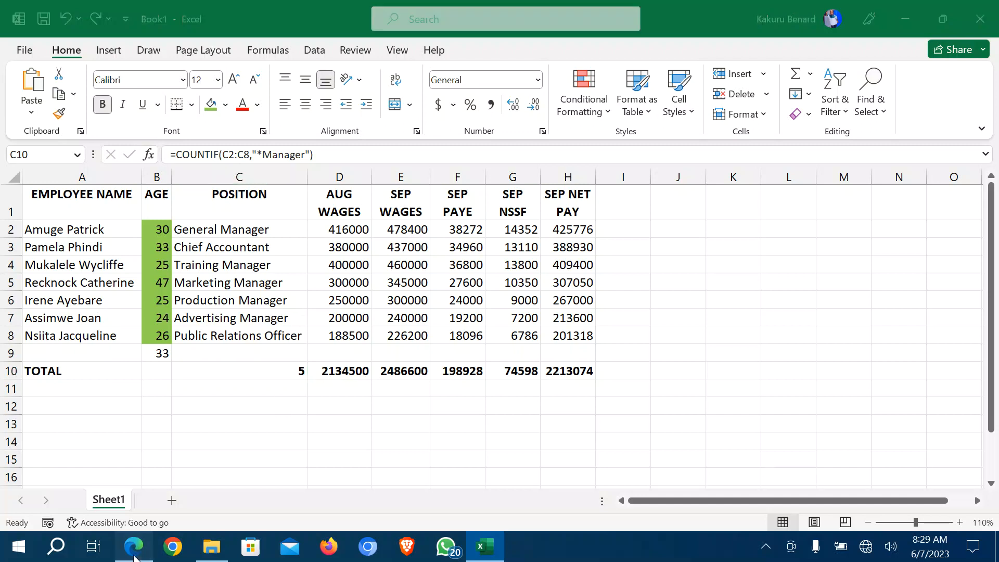
{"action": "left_click", "coordinate": [367, 383]}
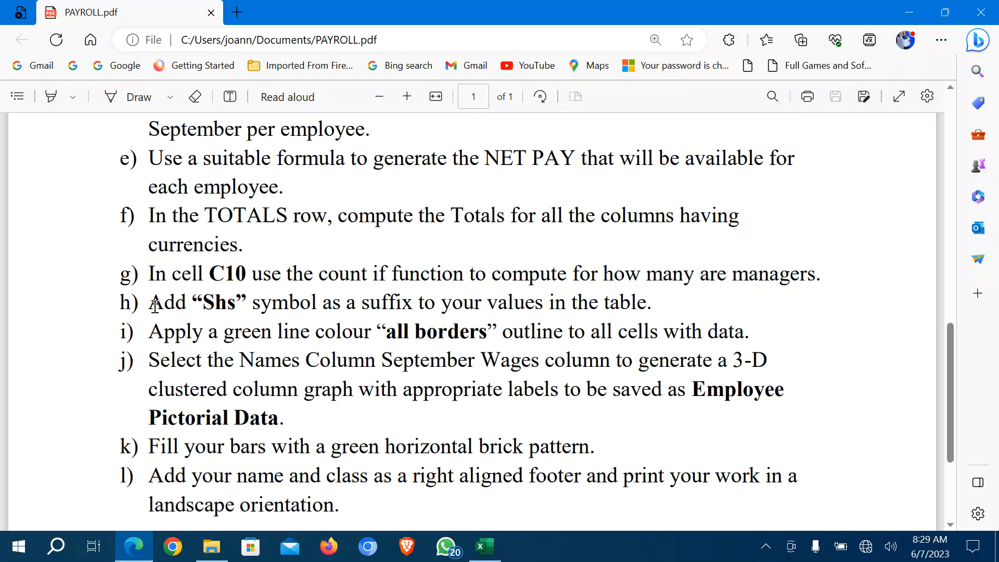
Read task h) in PAYROLL.pdf on adding a "Shs" suffix to table values, then return to Excel.
{"action": "left_click_drag", "start_coordinate": [159, 307], "coordinate": [651, 304]}
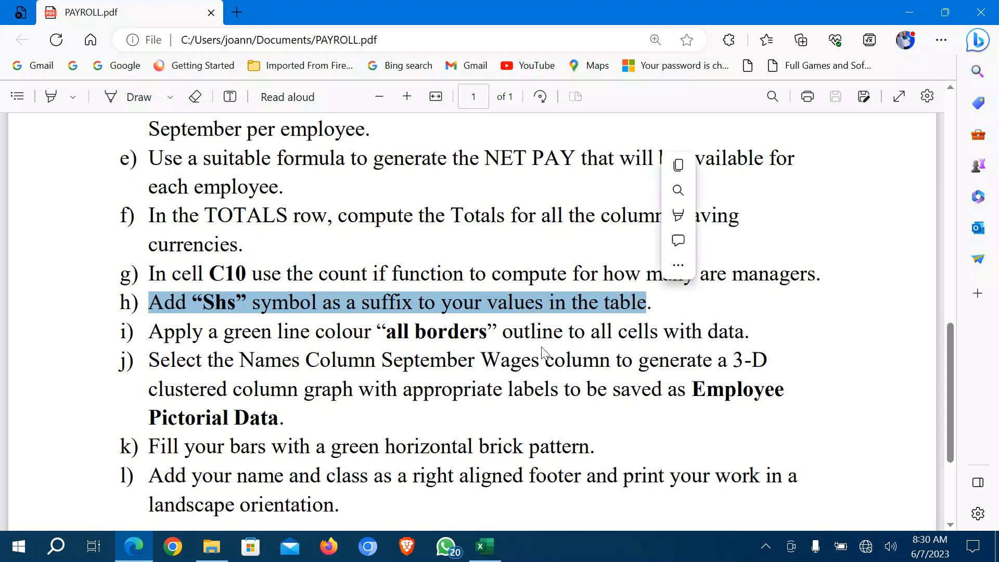
{"action": "left_click", "coordinate": [299, 313]}
{"action": "left_click", "coordinate": [485, 546]}
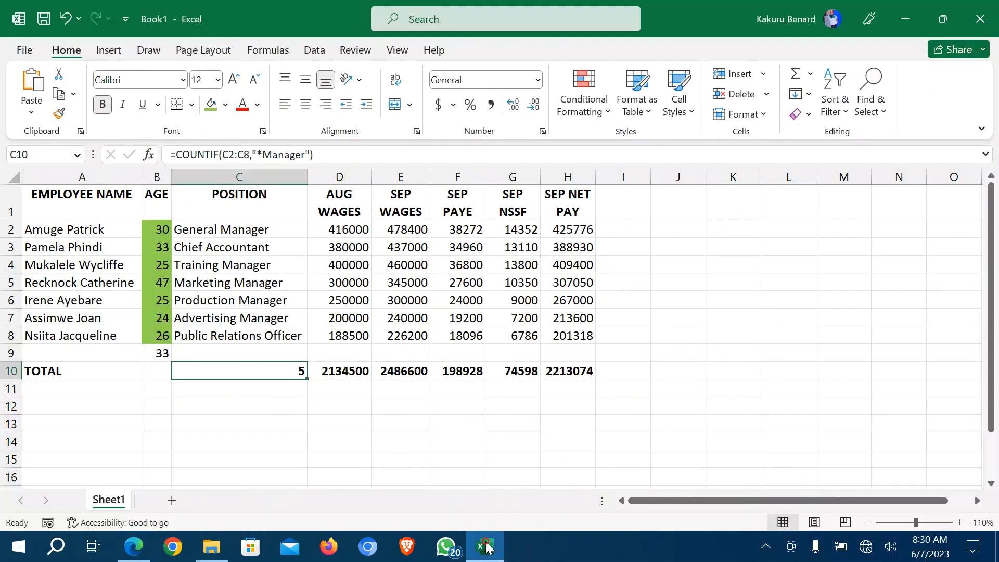
Select D2:H10 and open Format Cells for it, moving the dialog off the names.
{"action": "left_click", "coordinate": [337, 422]}
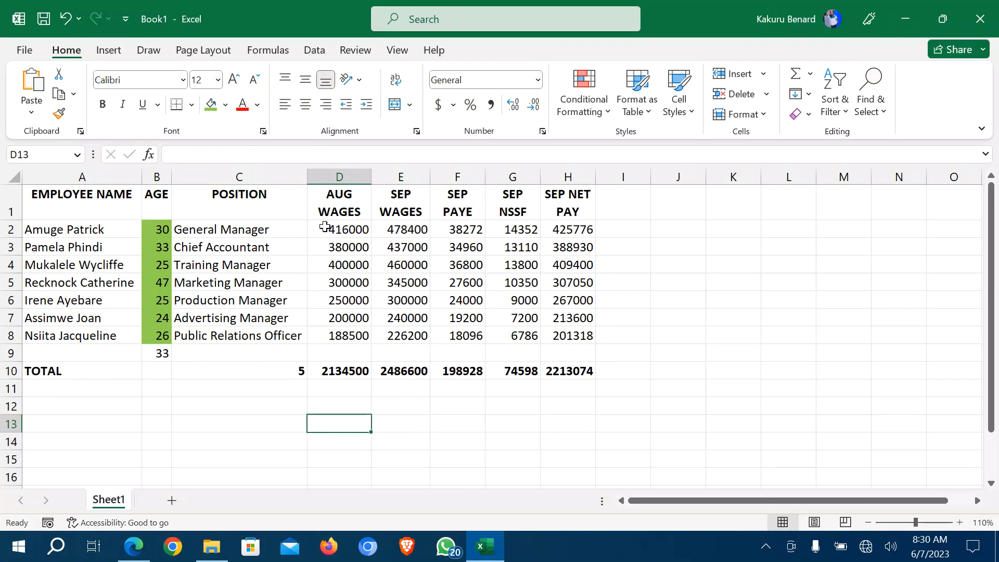
{"action": "left_click_drag", "start_coordinate": [325, 227], "coordinate": [577, 372]}
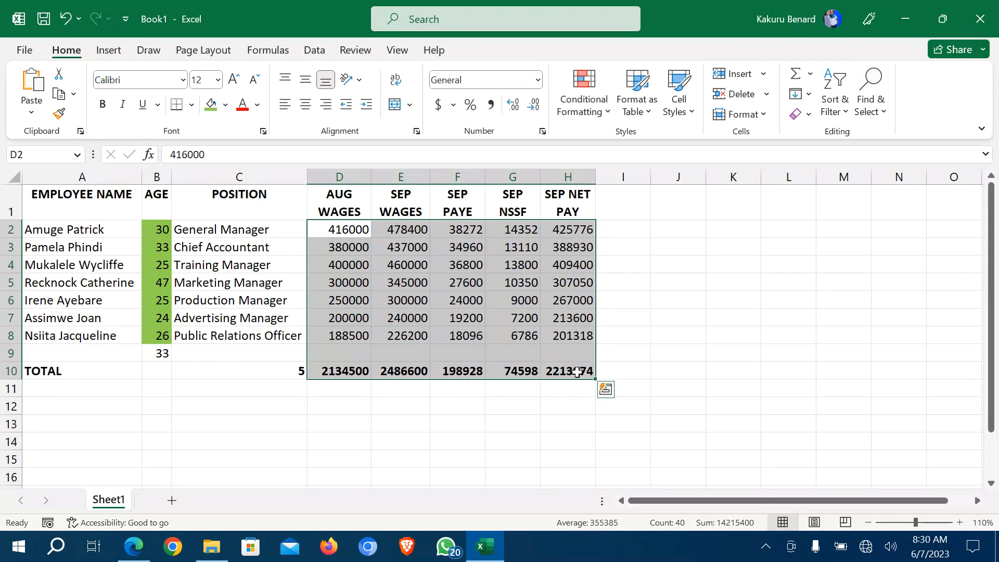
{"action": "right_click", "coordinate": [399, 256]}
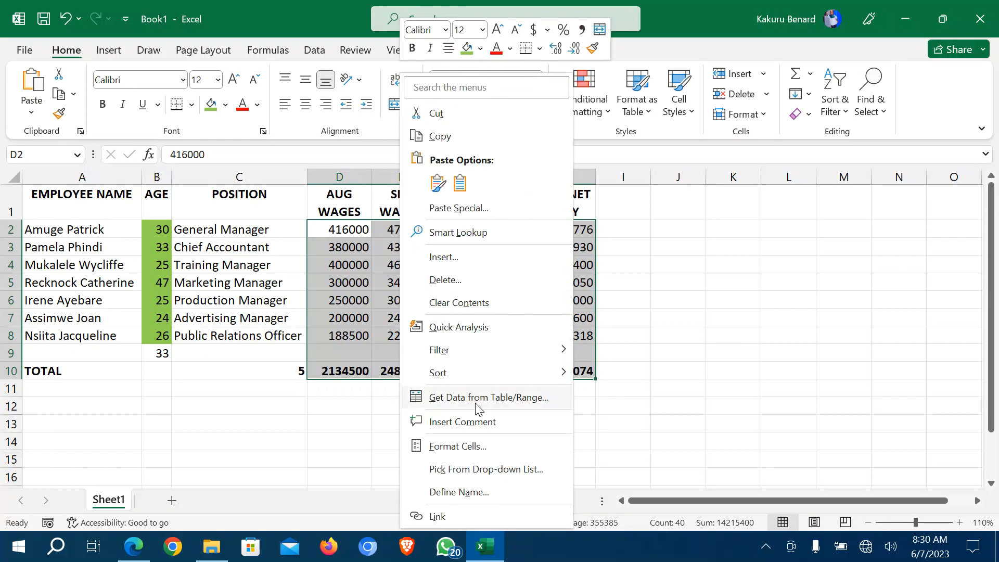
{"action": "left_click", "coordinate": [457, 446]}
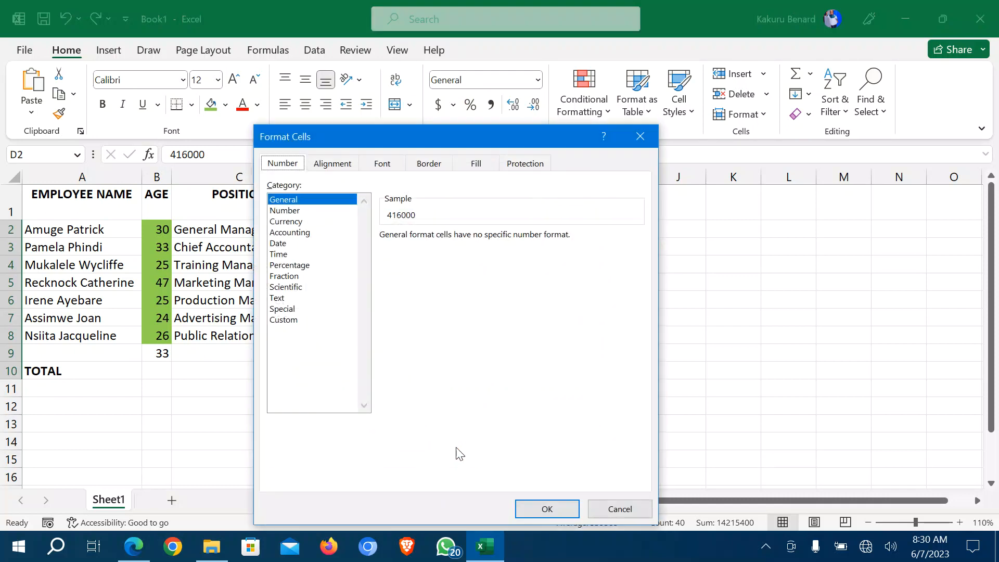
{"action": "left_click", "coordinate": [640, 144]}
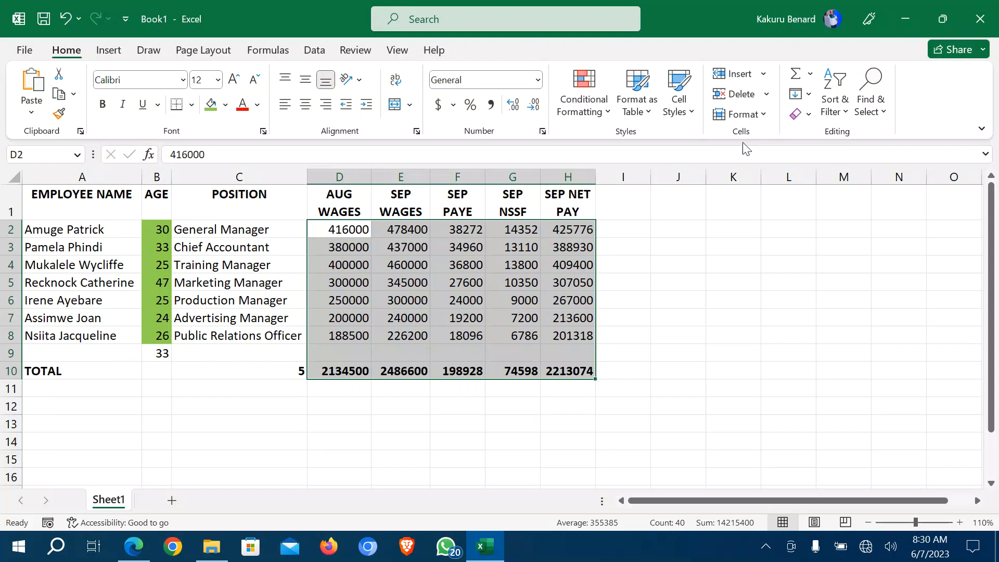
{"action": "left_click", "coordinate": [765, 116]}
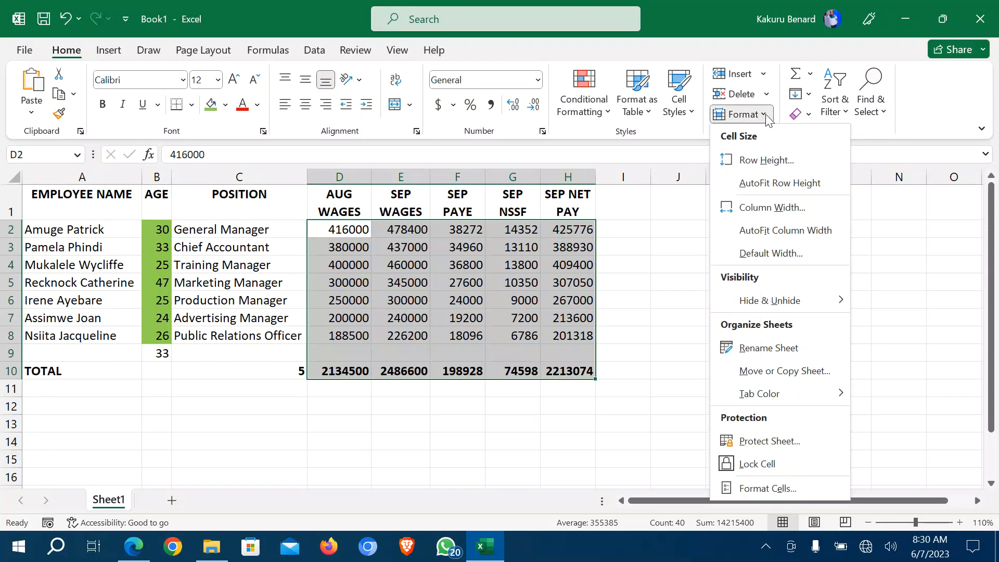
{"action": "left_click", "coordinate": [748, 490]}
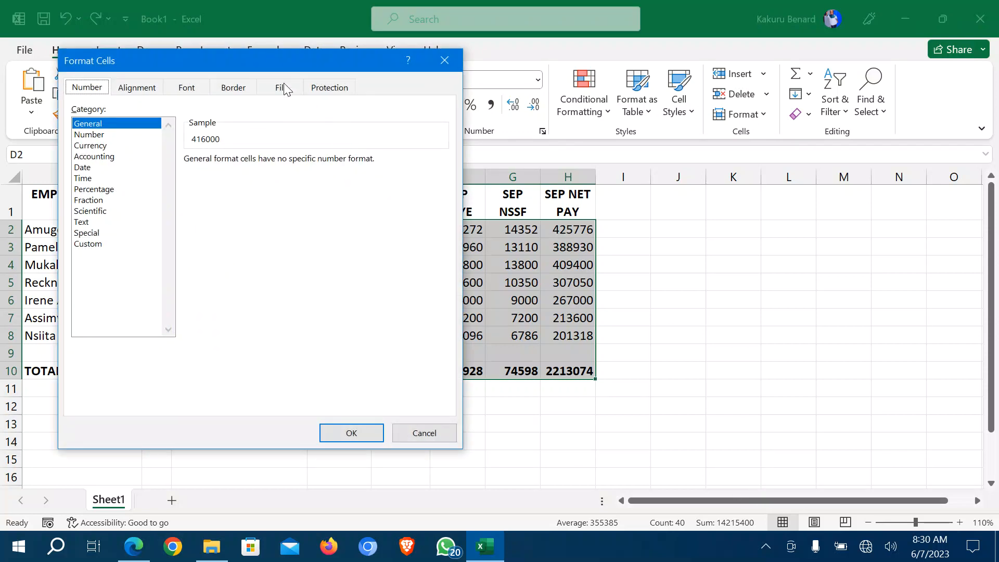
{"action": "left_click_drag", "start_coordinate": [272, 57], "coordinate": [692, 93]}
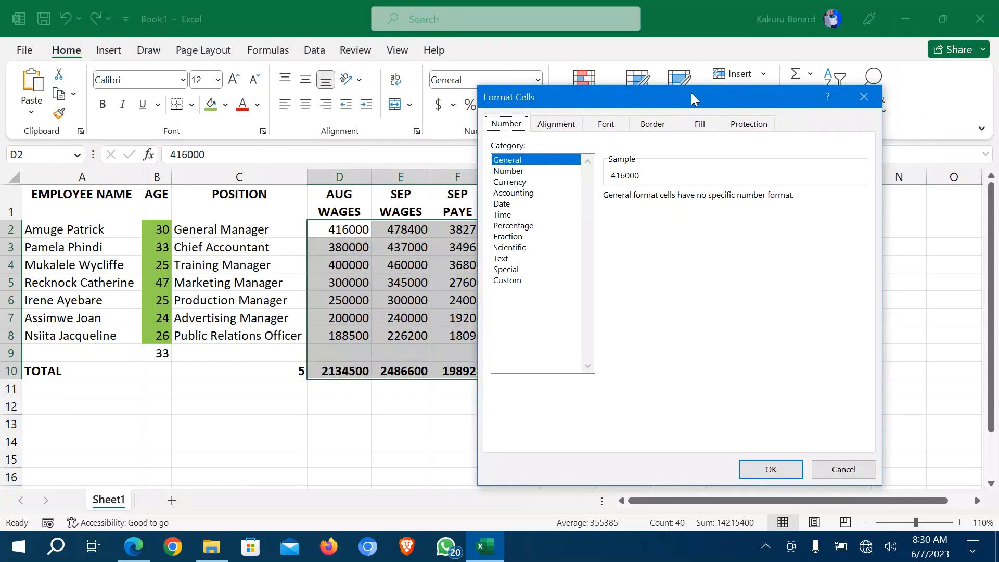
Apply the custom number format [$Shs] #,##0 with no decimals, previewing Shs 416,000.
{"action": "left_click", "coordinate": [523, 184]}
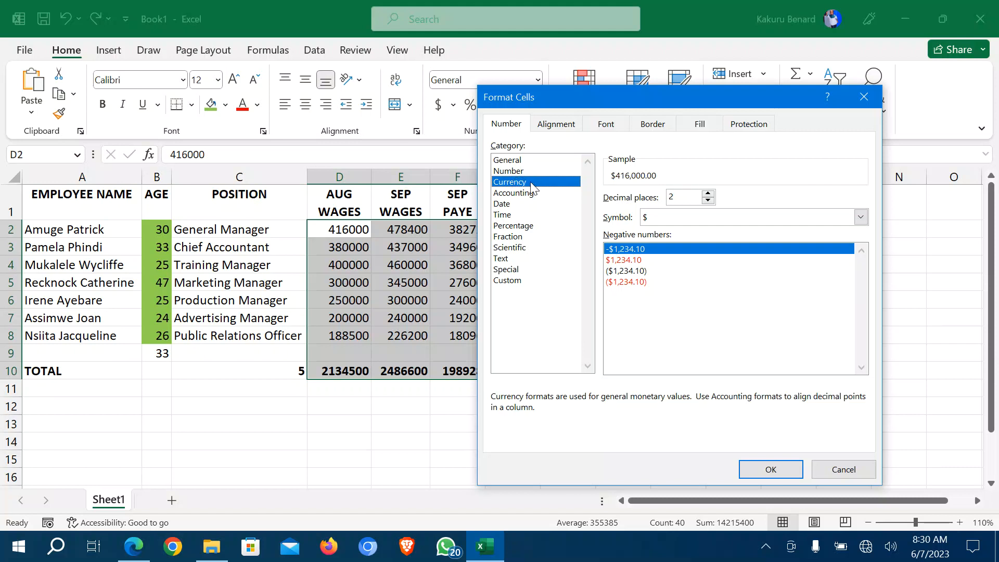
{"action": "left_click", "coordinate": [709, 201]}
{"action": "left_click", "coordinate": [709, 201]}
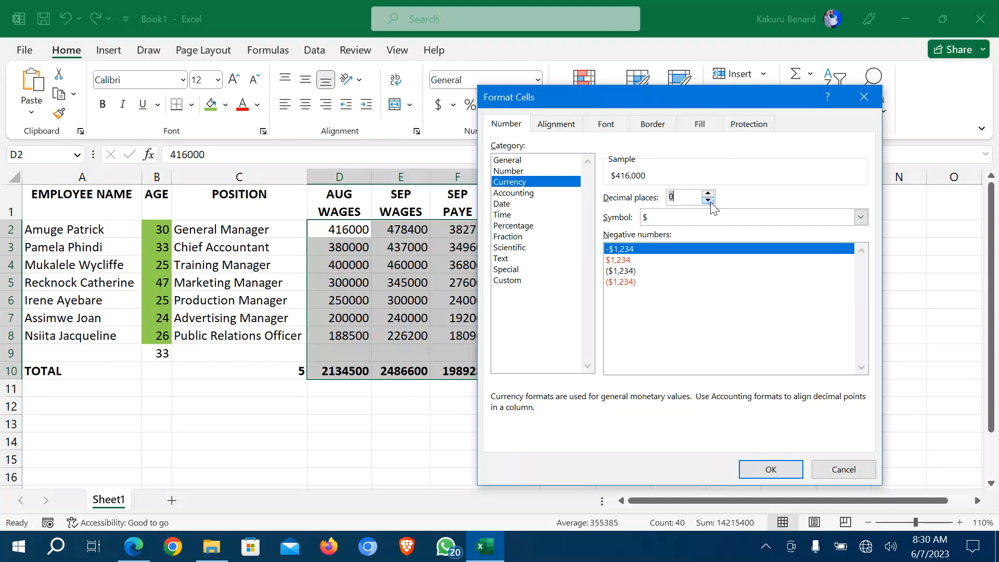
{"action": "left_click", "coordinate": [674, 218]}
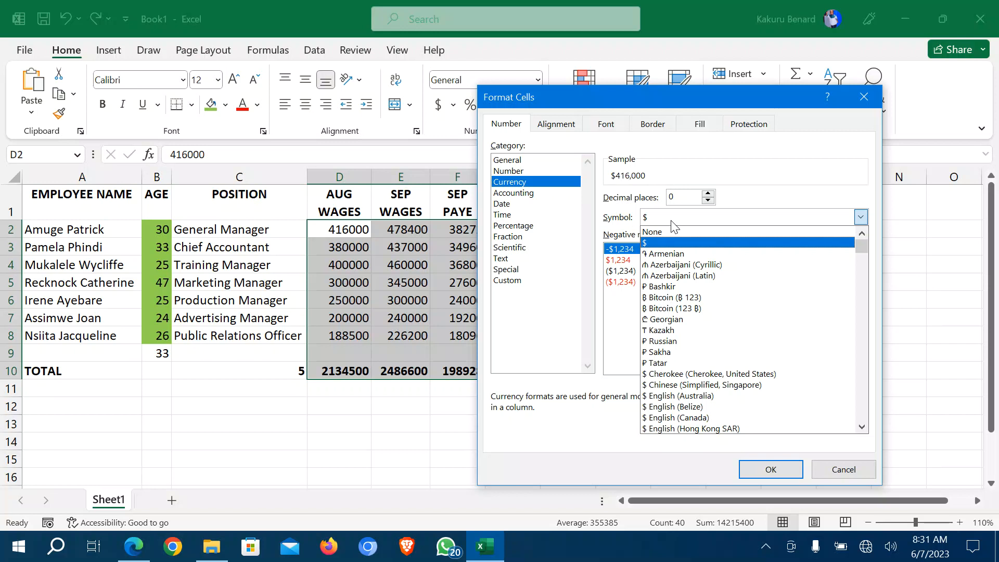
{"action": "key", "text": "u"}
{"action": "key", "text": "u"}
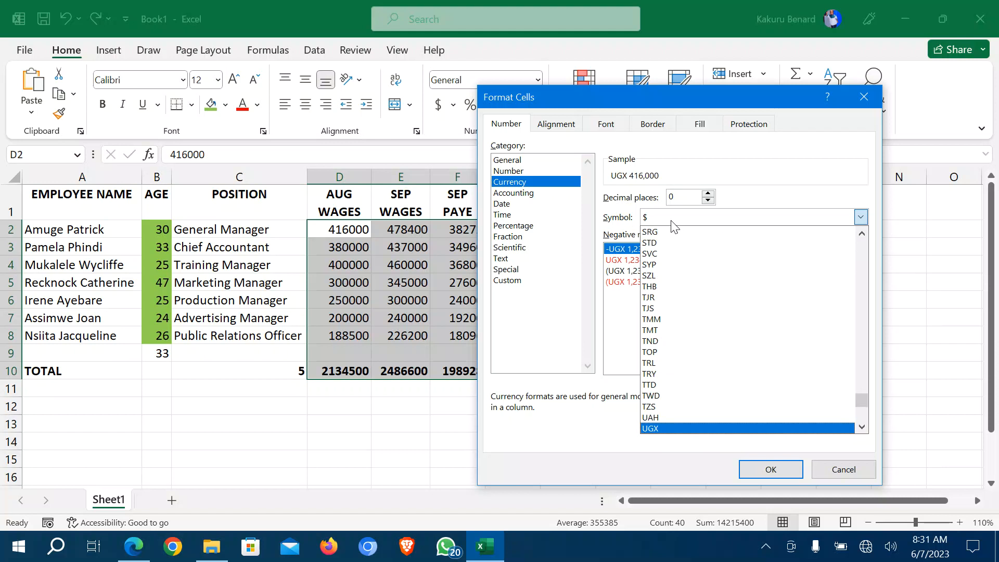
{"action": "left_click", "coordinate": [652, 427]}
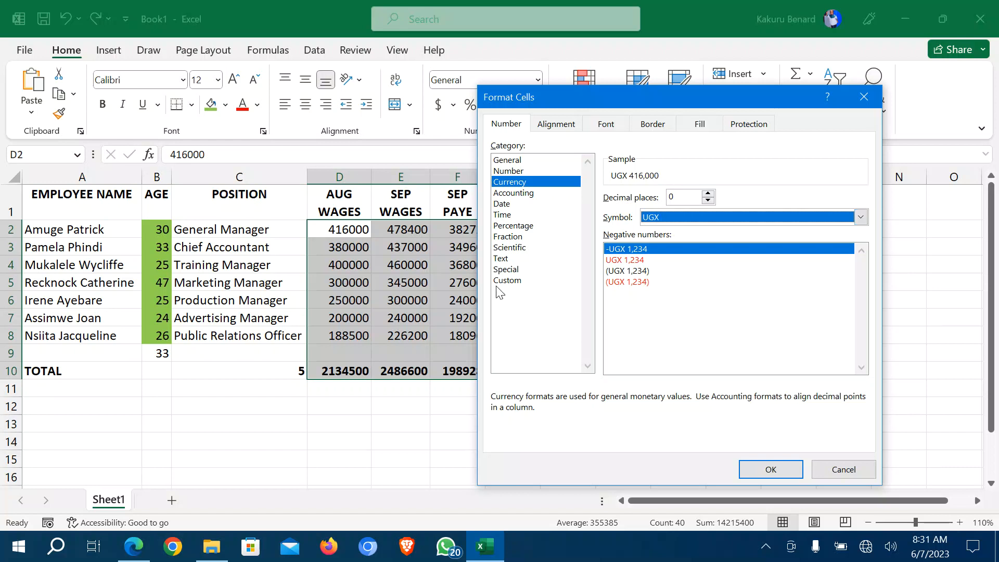
{"action": "left_click", "coordinate": [515, 283]}
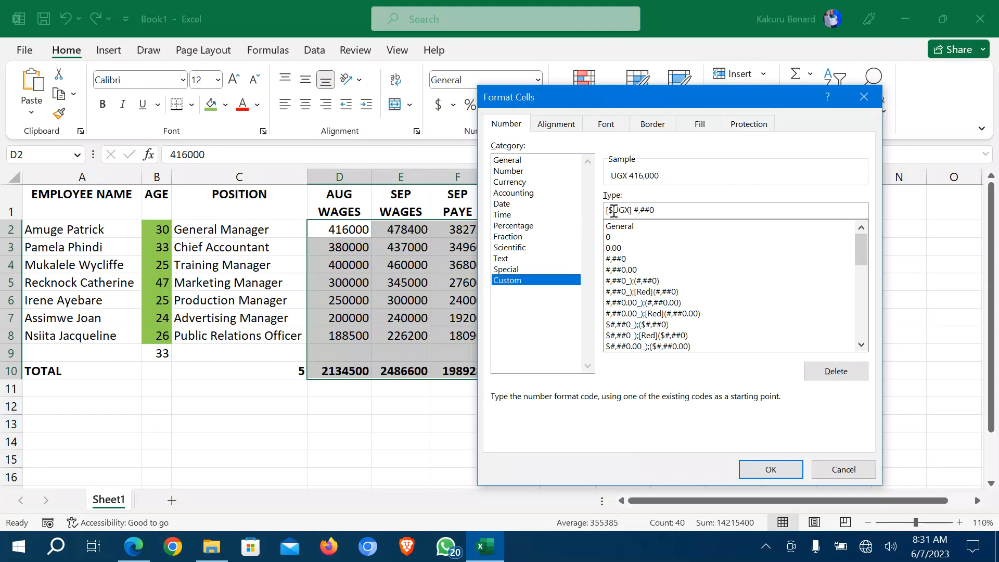
{"action": "left_click_drag", "start_coordinate": [614, 210], "coordinate": [630, 211]}
{"action": "type", "text": "Shs"}
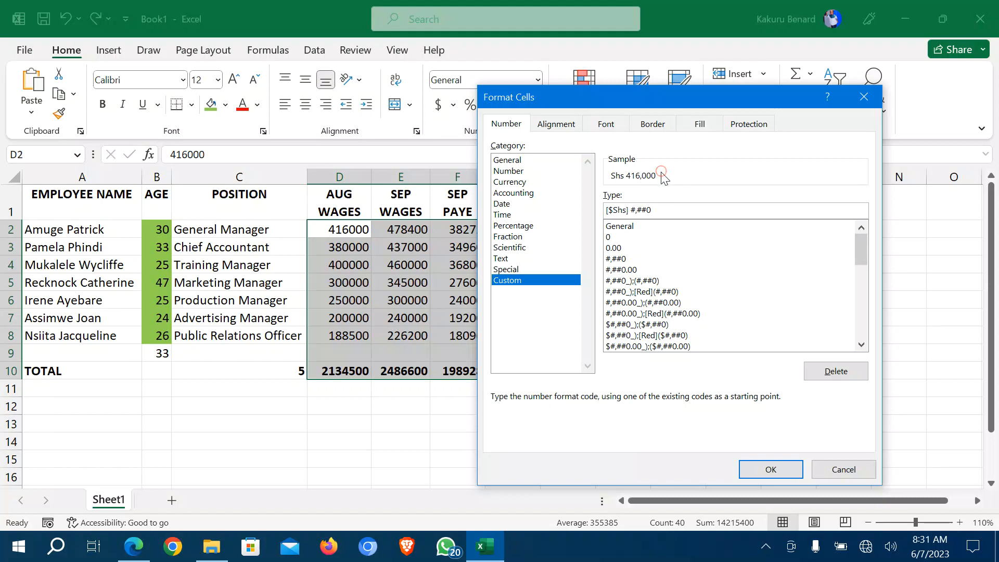
{"action": "left_click", "coordinate": [782, 473]}
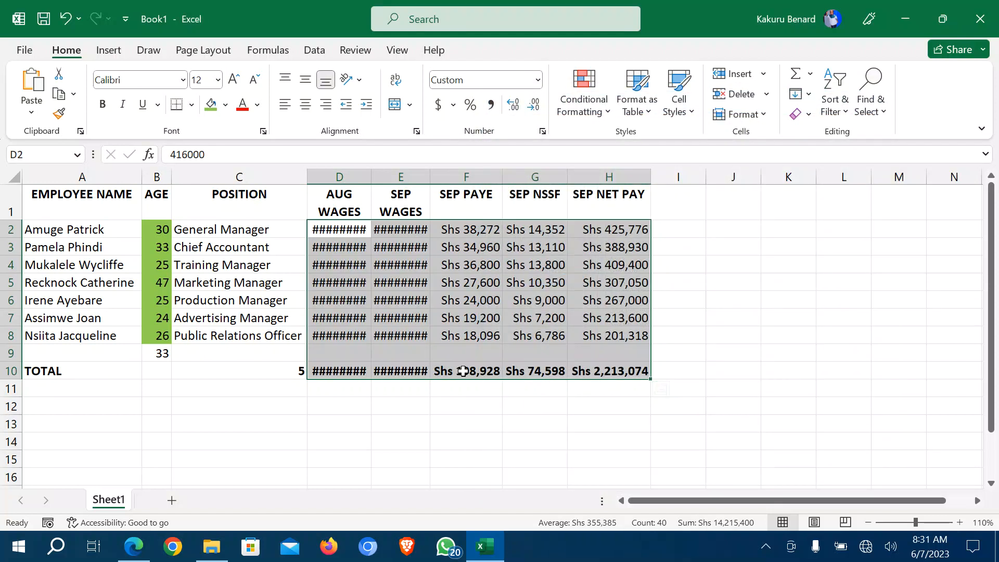
Widen columns D and E so amounts like Shs 2,134,500 show in full, then switch to the PDF.
{"action": "left_click", "coordinate": [335, 231]}
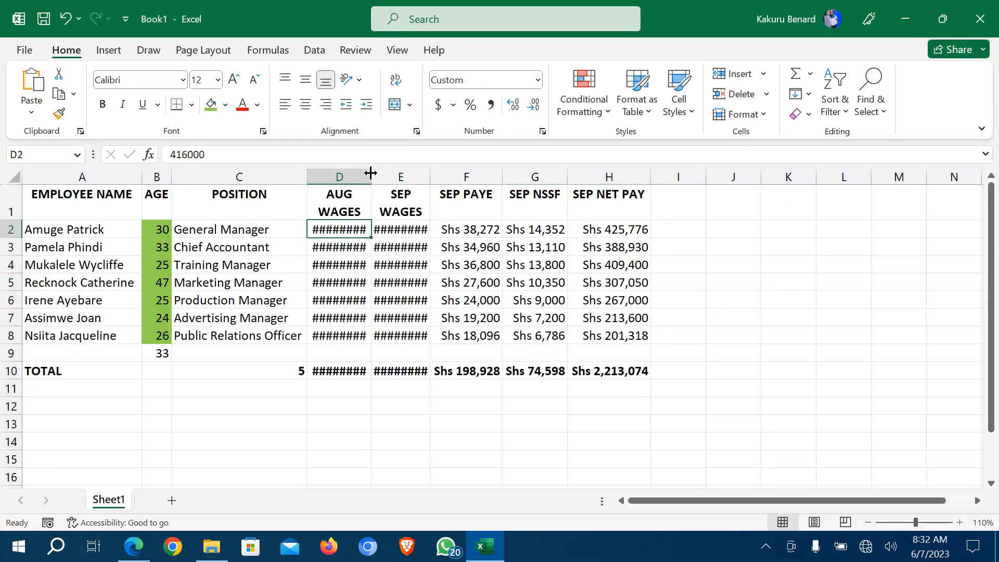
{"action": "left_click_drag", "start_coordinate": [372, 173], "coordinate": [471, 175]}
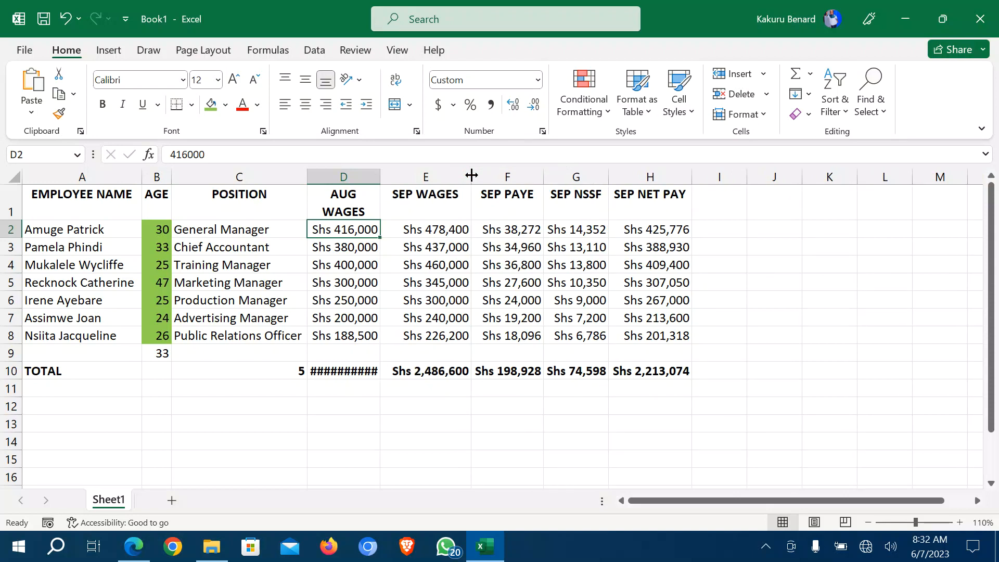
{"action": "left_click_drag", "start_coordinate": [381, 175], "coordinate": [395, 174]}
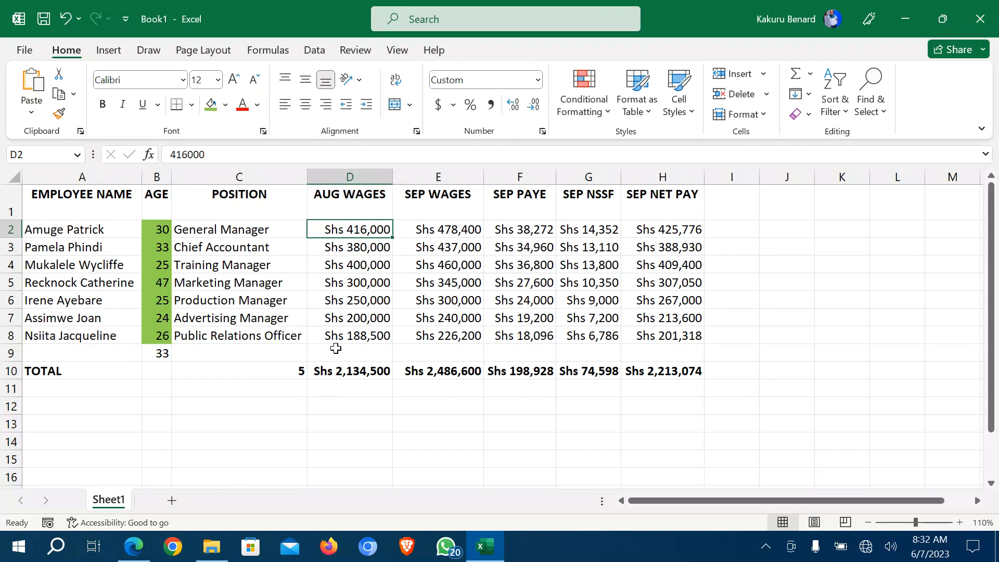
{"action": "key", "text": "alt+Tab"}
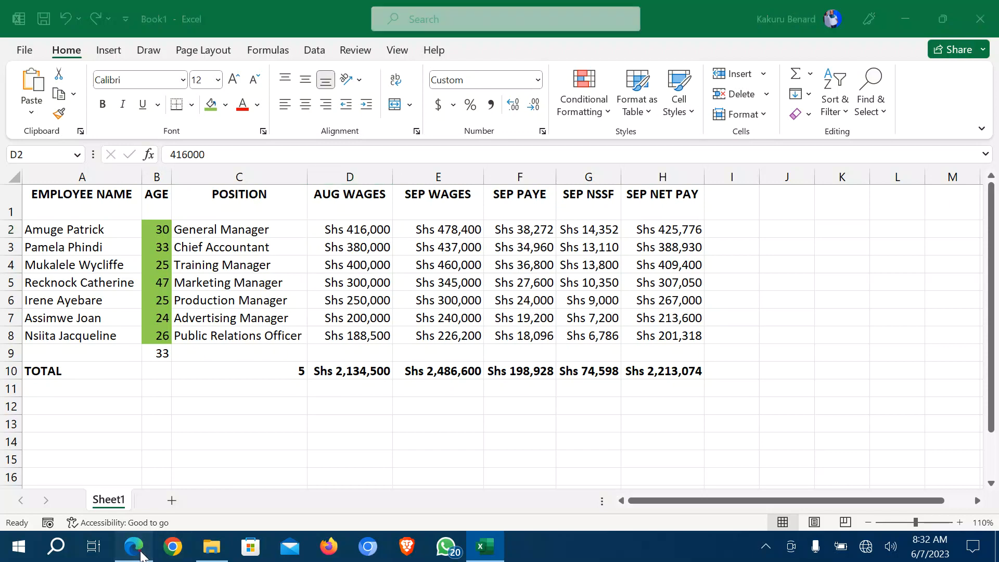
Read task i) on green all-borders in PAYROLL.pdf, then return to the Excel workbook.
{"action": "scroll", "coordinate": [301, 335], "scroll_direction": "down", "scroll_amount": 2}
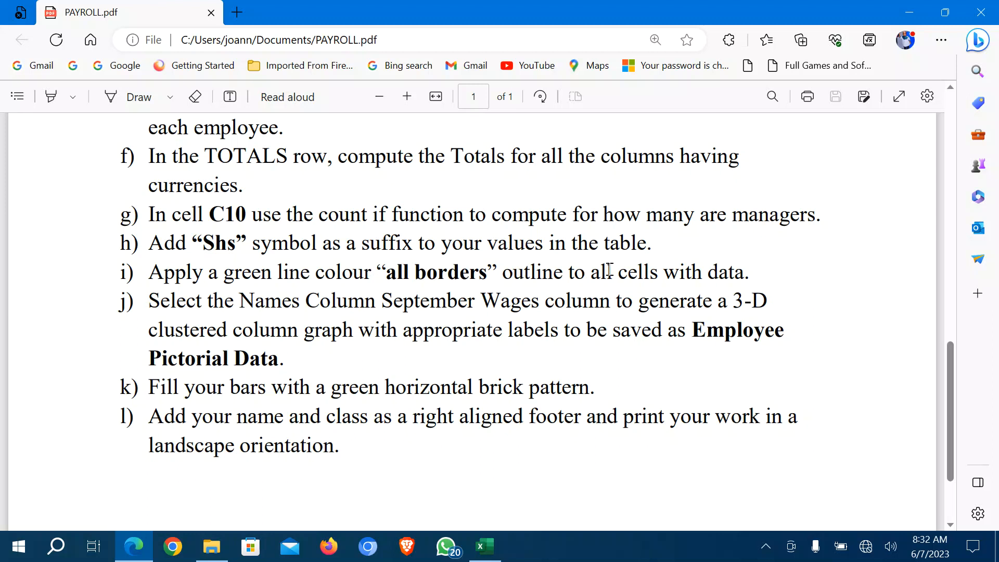
{"action": "left_click", "coordinate": [484, 546]}
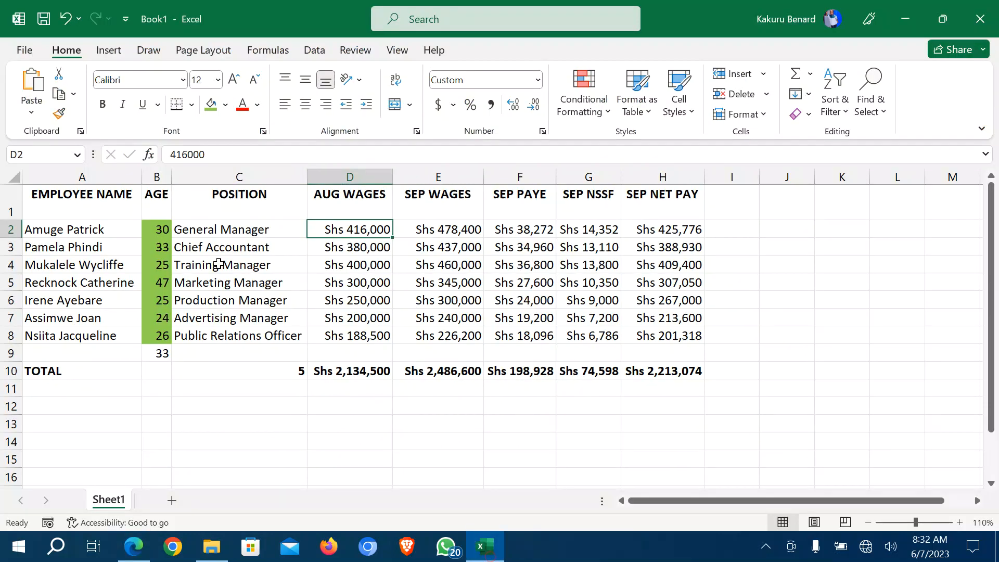
Apply All Borders to the payroll table A1:H10 and check the result.
{"action": "left_click_drag", "start_coordinate": [47, 199], "coordinate": [690, 372]}
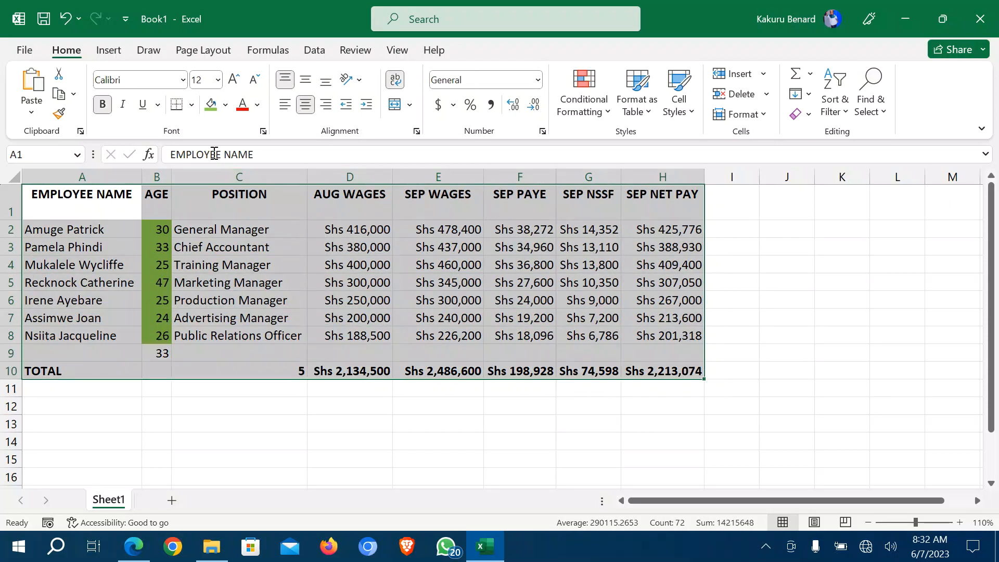
{"action": "left_click", "coordinate": [192, 107]}
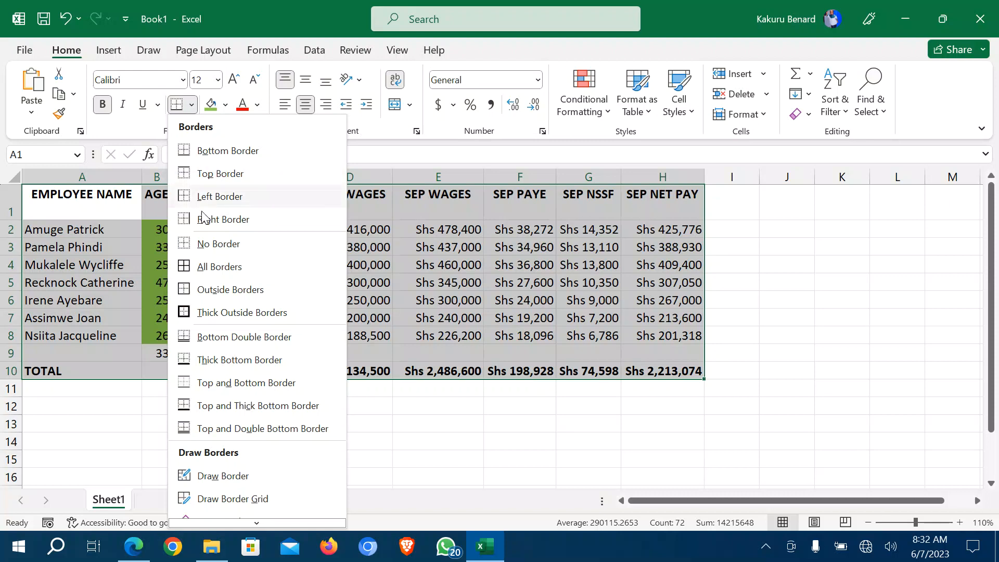
{"action": "left_click", "coordinate": [207, 270]}
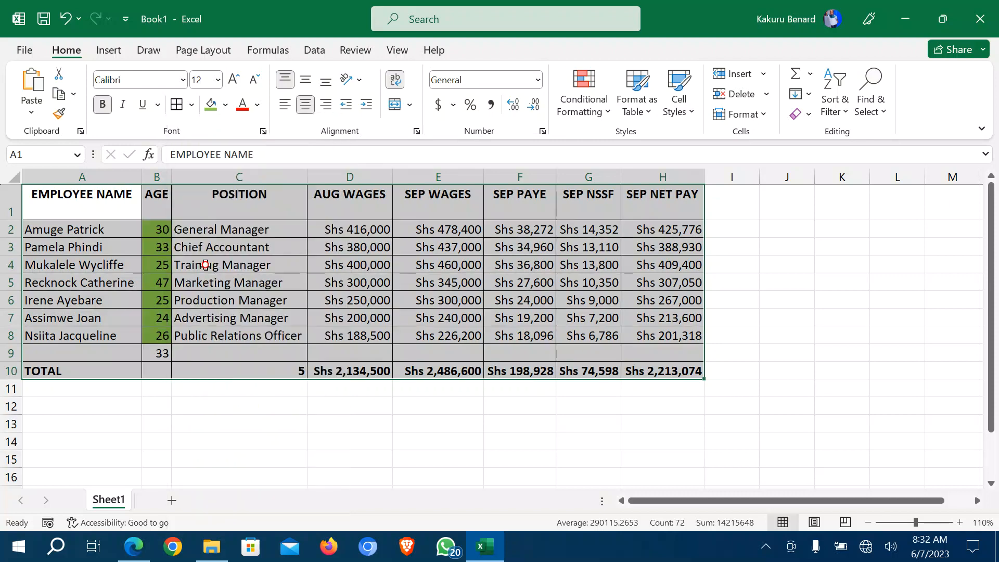
{"action": "left_click", "coordinate": [399, 421]}
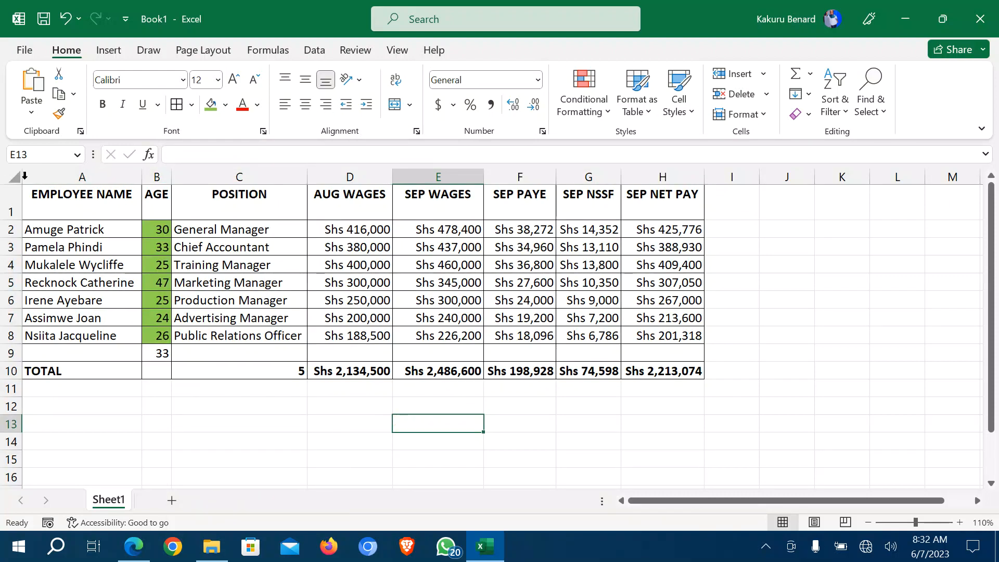
Set the border line colour to green and reapply All Borders to A1:H10.
{"action": "left_click_drag", "start_coordinate": [45, 206], "coordinate": [667, 373]}
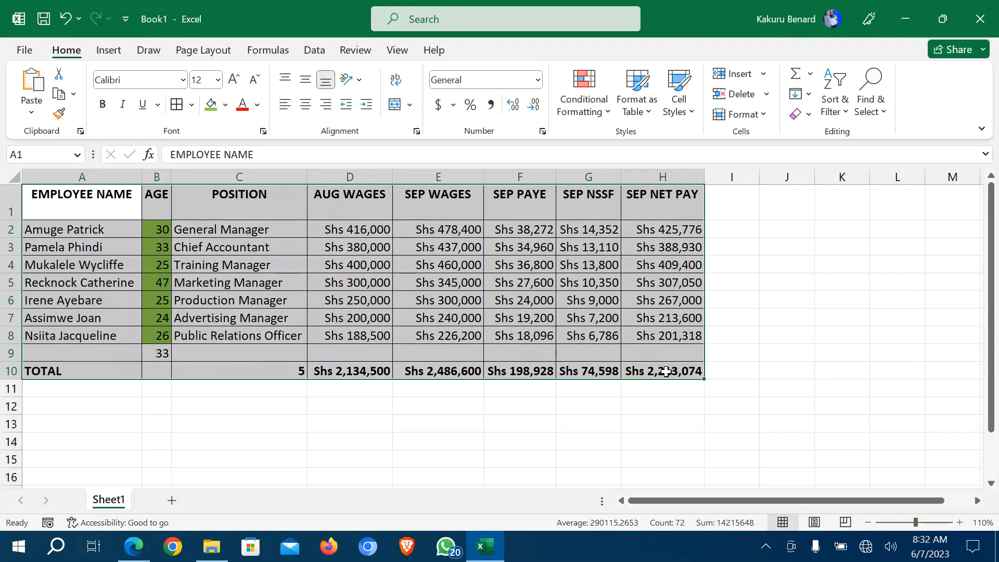
{"action": "left_click", "coordinate": [192, 106]}
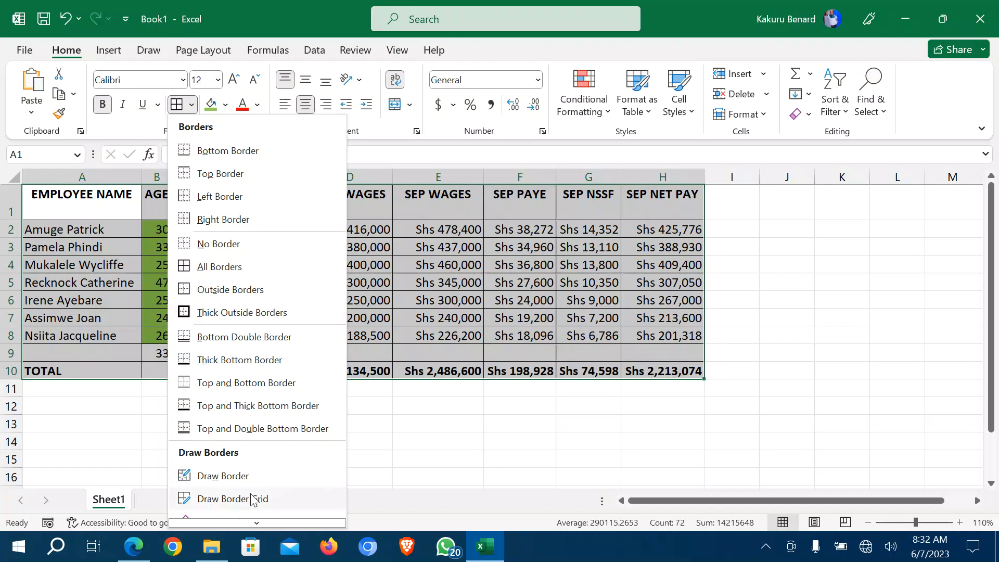
{"action": "scroll", "coordinate": [241, 463], "scroll_direction": "down", "scroll_amount": 3}
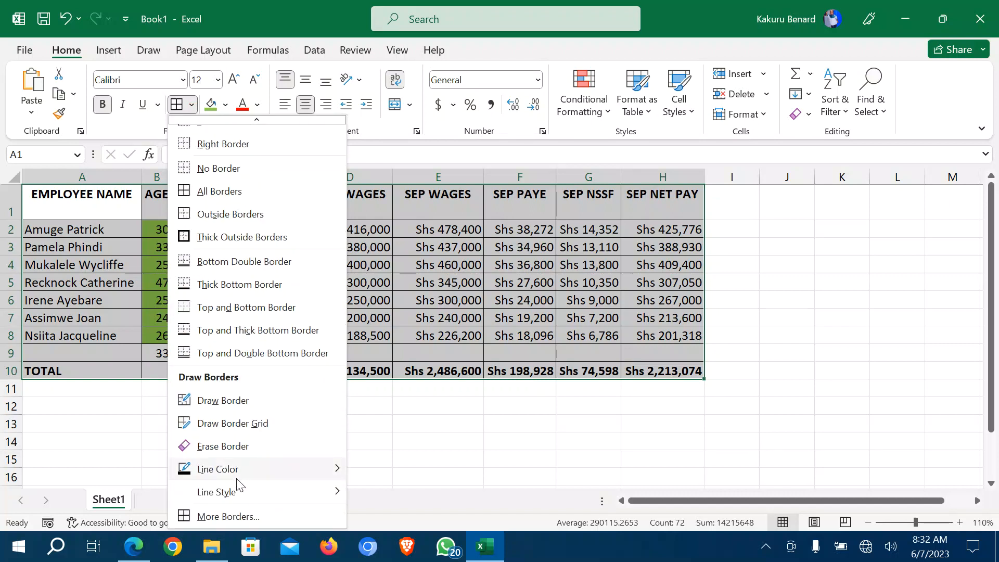
{"action": "mouse_move", "coordinate": [234, 492]}
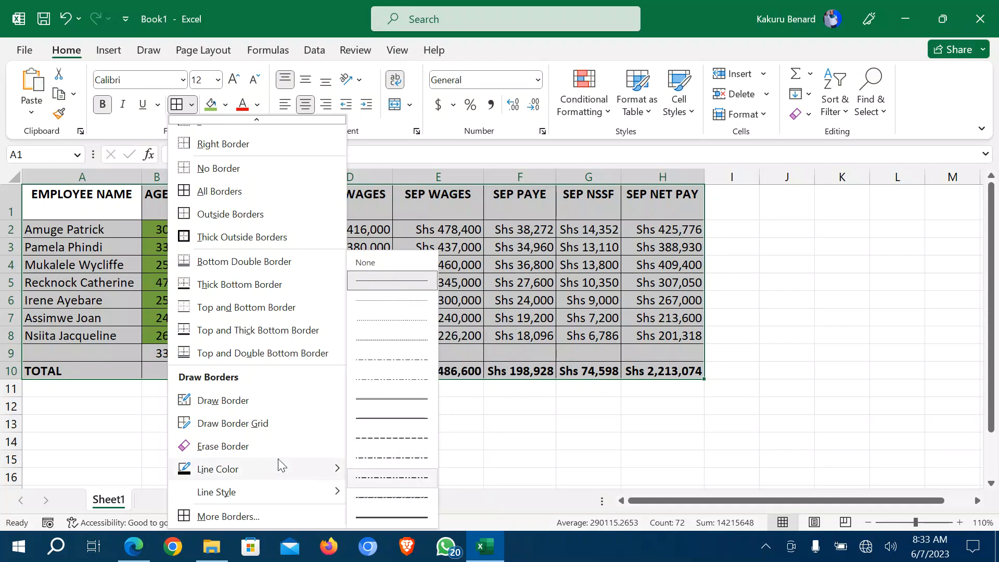
{"action": "mouse_move", "coordinate": [267, 471]}
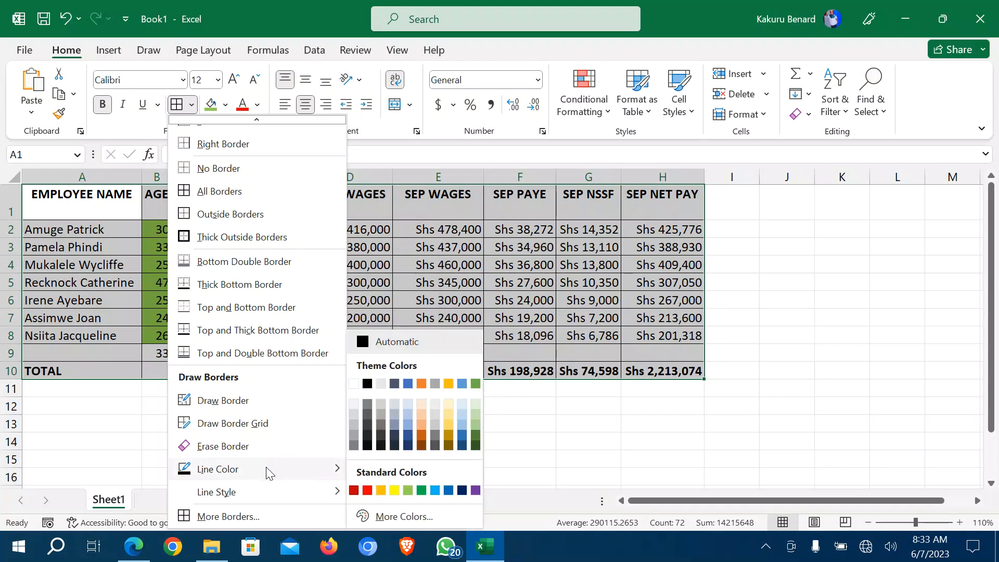
{"action": "left_click", "coordinate": [422, 491]}
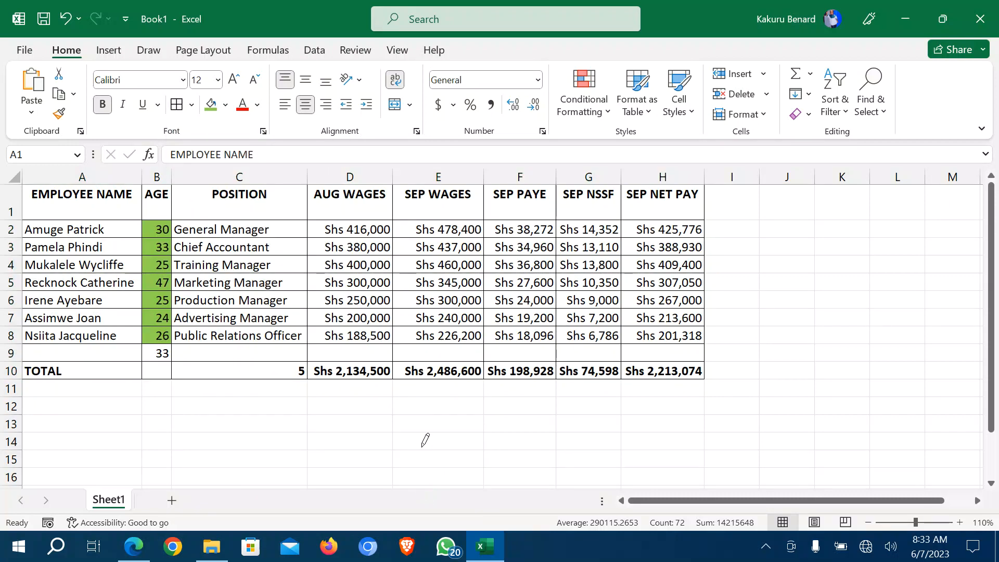
{"action": "left_click", "coordinate": [24, 188]}
{"action": "left_click", "coordinate": [27, 188]}
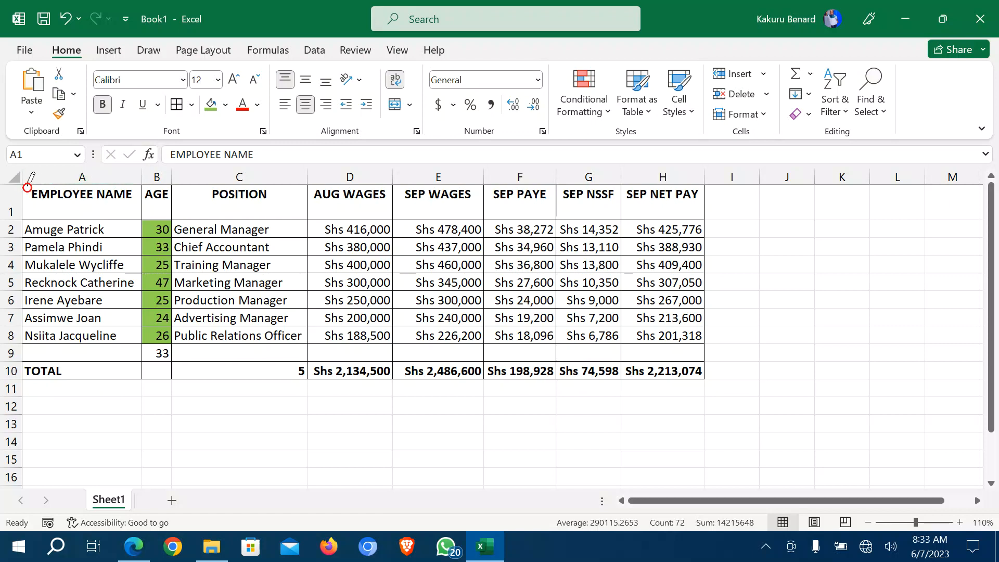
{"action": "left_click", "coordinate": [191, 104]}
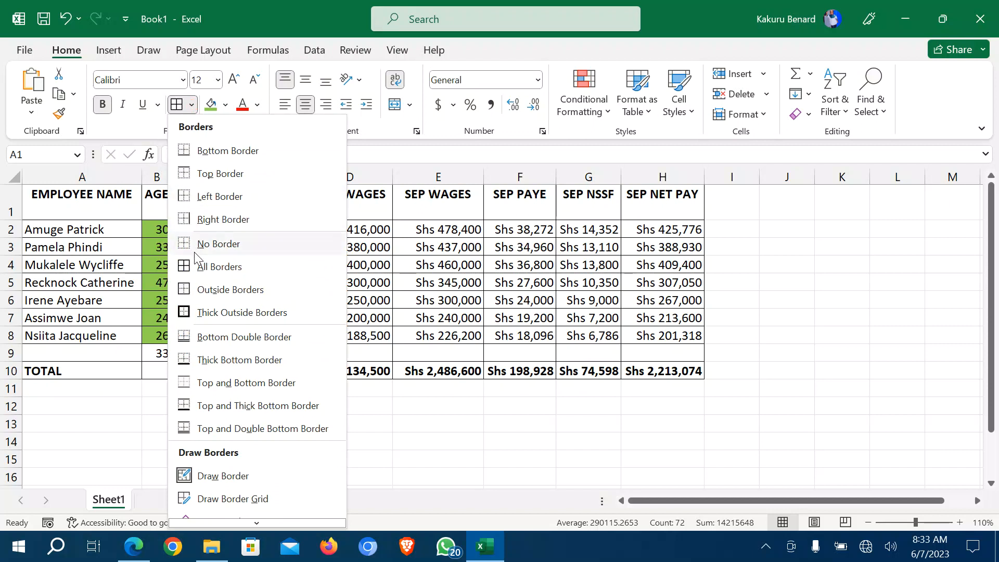
{"action": "left_click", "coordinate": [198, 274]}
{"action": "left_click", "coordinate": [237, 426]}
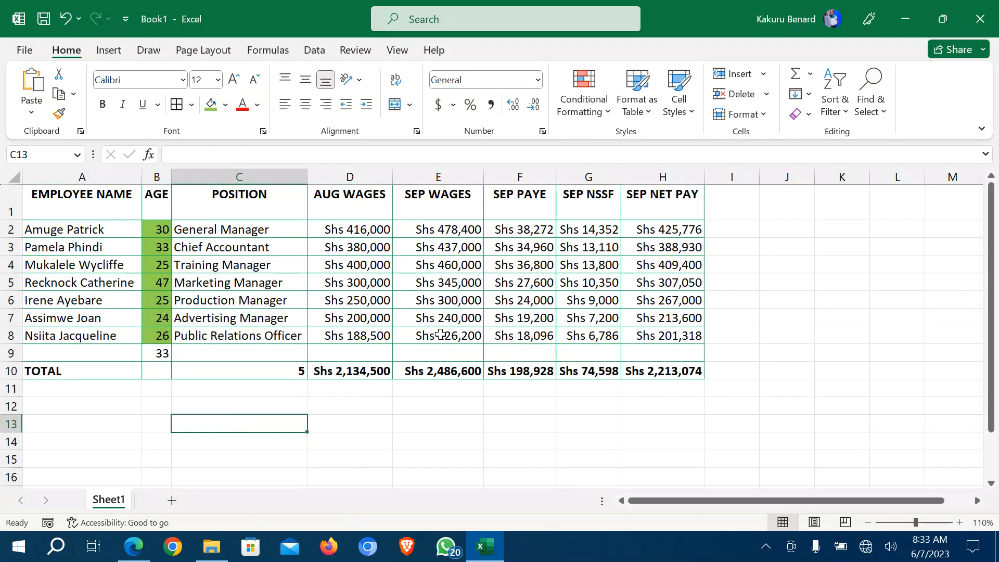
Undo the previous borders and reselect the payroll table A1:H10.
{"action": "key", "text": "ctrl+z"}
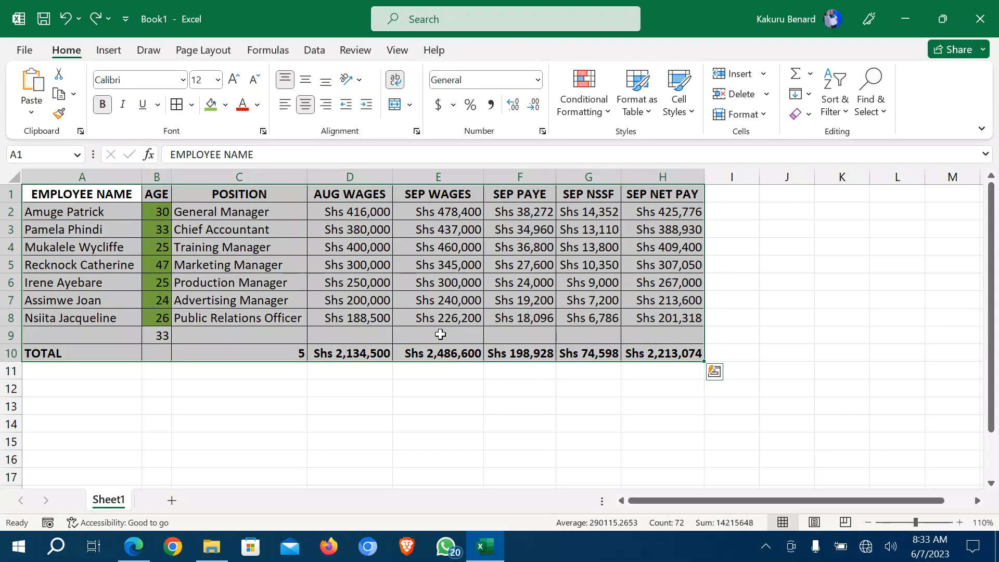
{"action": "left_click", "coordinate": [417, 392]}
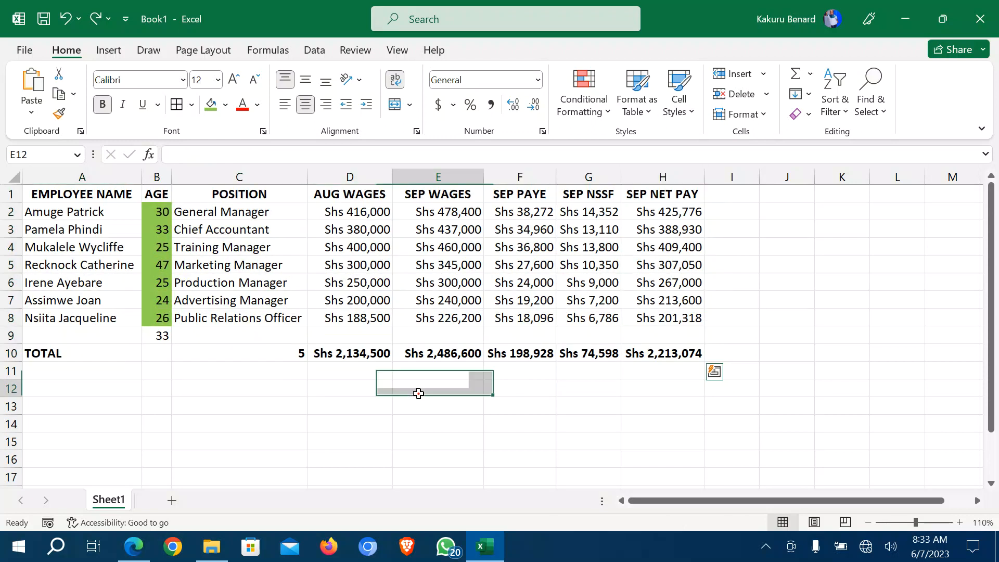
{"action": "left_click_drag", "start_coordinate": [48, 201], "coordinate": [654, 346]}
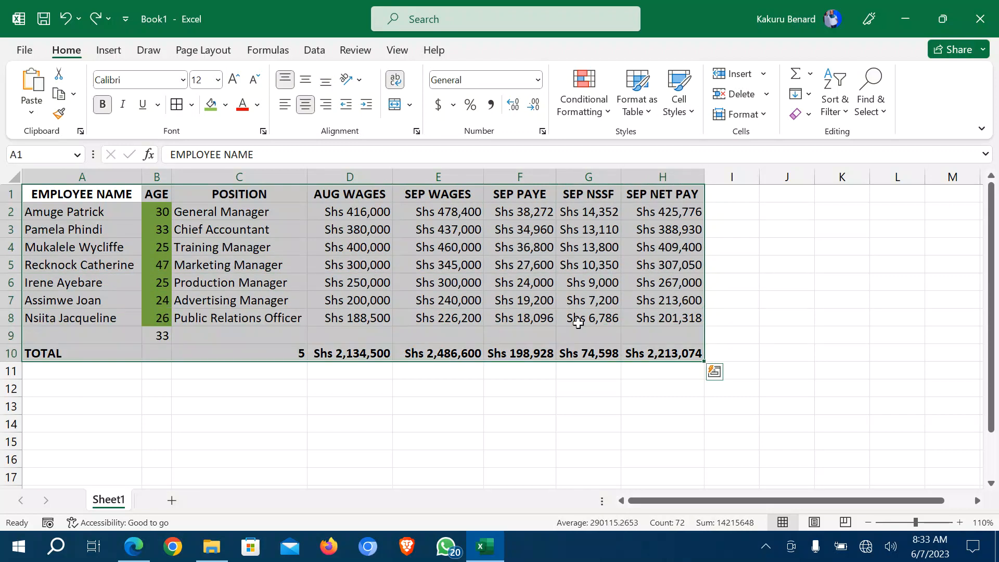
{"action": "right_click", "coordinate": [409, 248]}
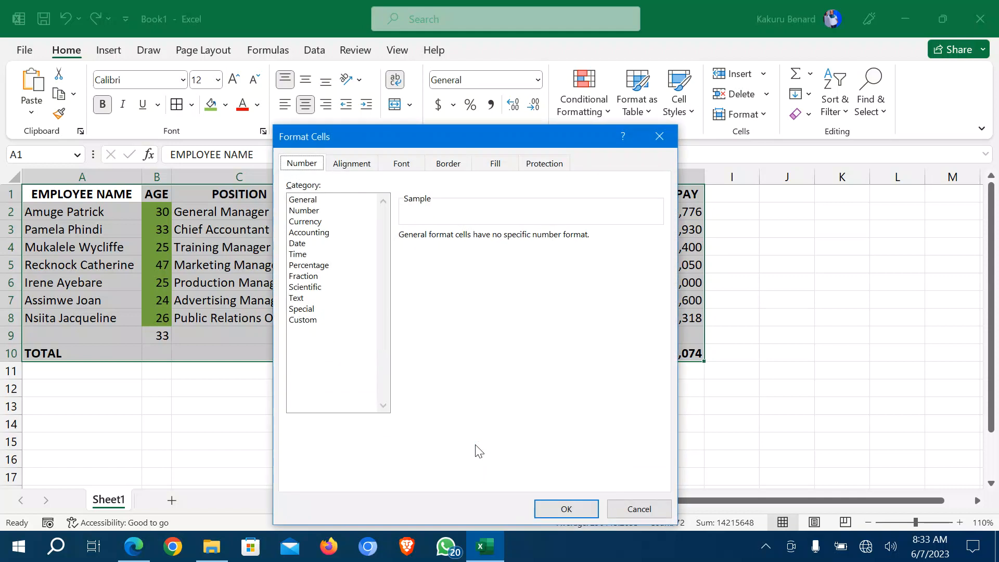
In Format Cells, apply thin solid green Outline and Inside borders to the table.
{"action": "left_click", "coordinate": [452, 166]}
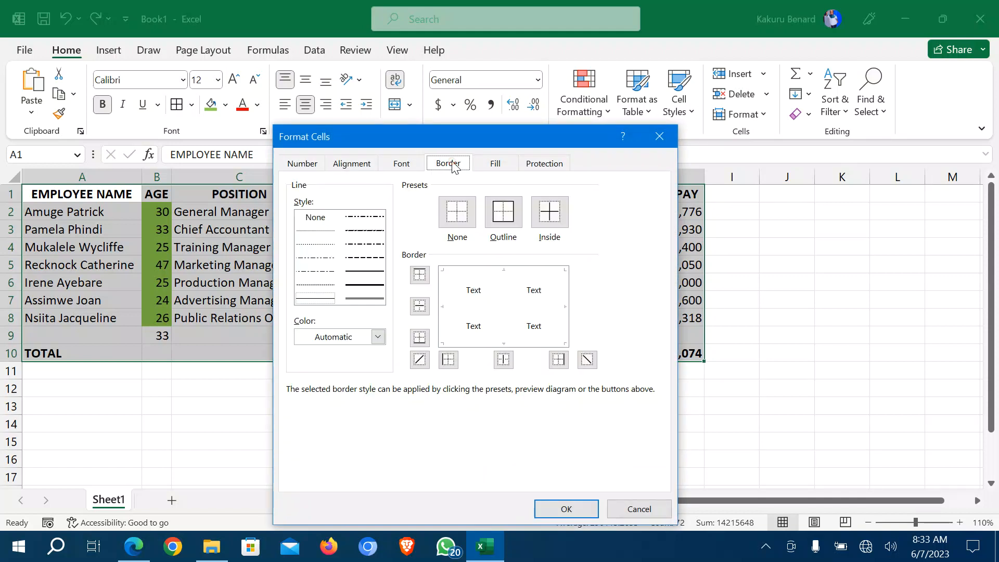
{"action": "left_click", "coordinate": [378, 338]}
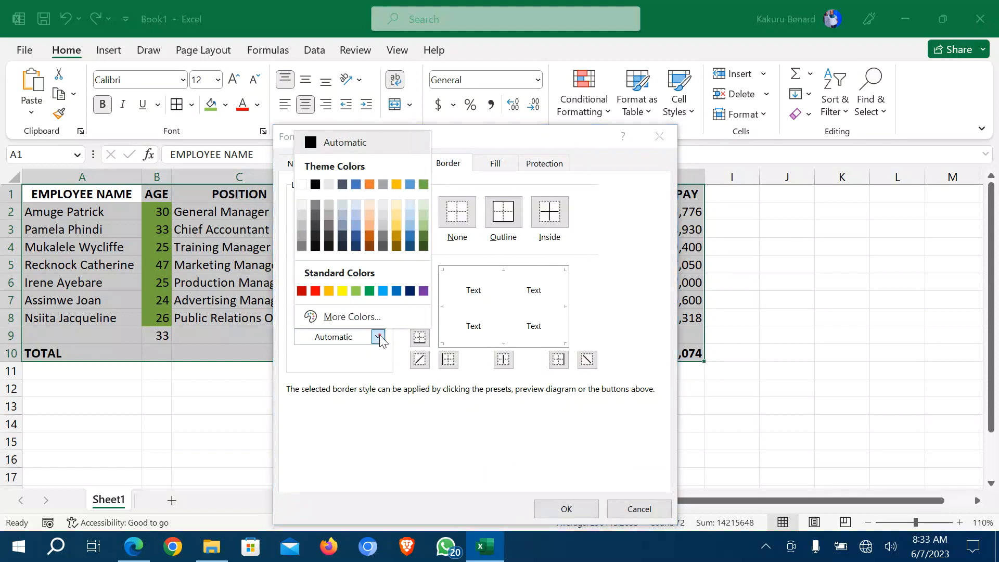
{"action": "left_click", "coordinate": [370, 291]}
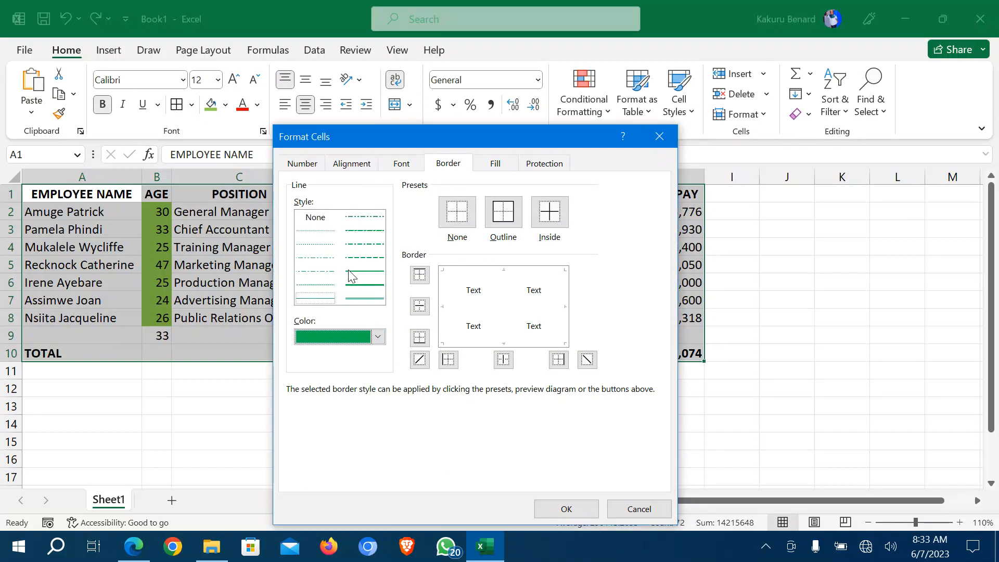
{"action": "left_click", "coordinate": [316, 300]}
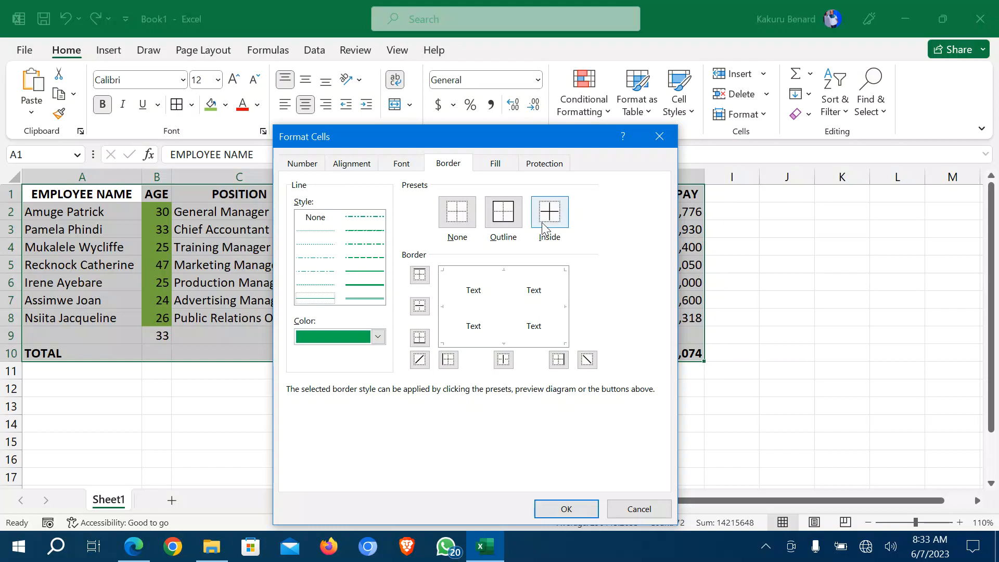
{"action": "left_click", "coordinate": [509, 220]}
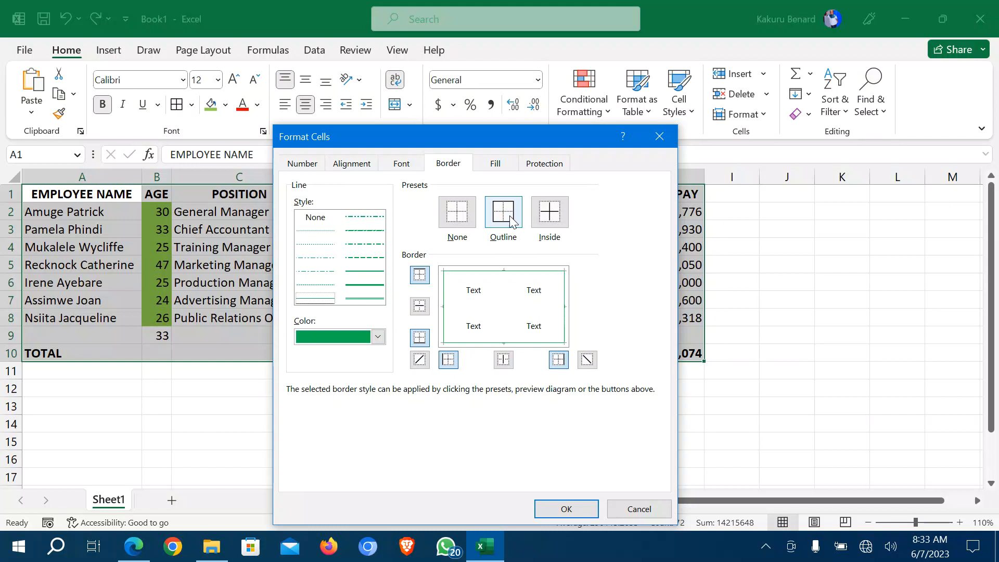
{"action": "left_click", "coordinate": [552, 214]}
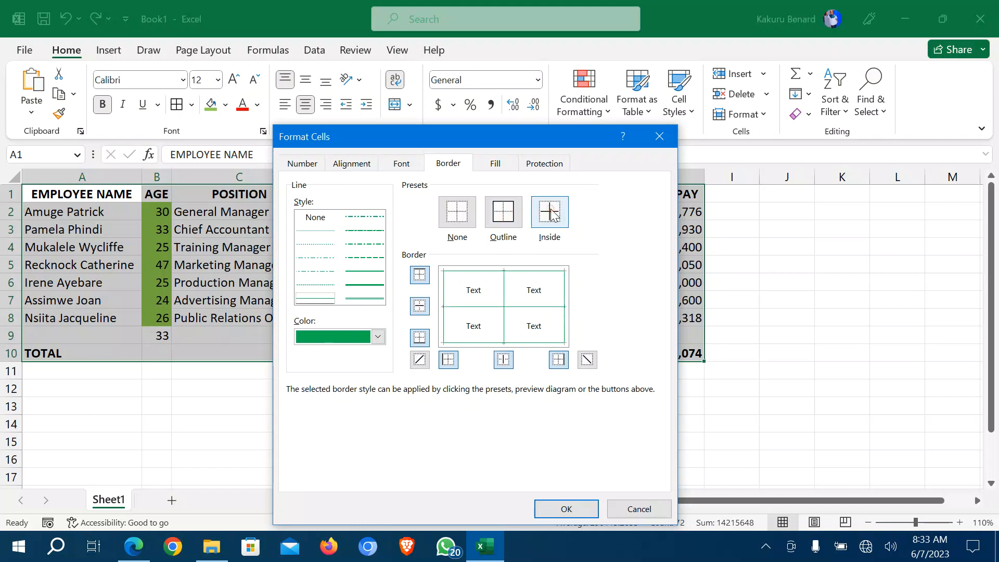
{"action": "left_click", "coordinate": [567, 508]}
{"action": "left_click", "coordinate": [582, 423]}
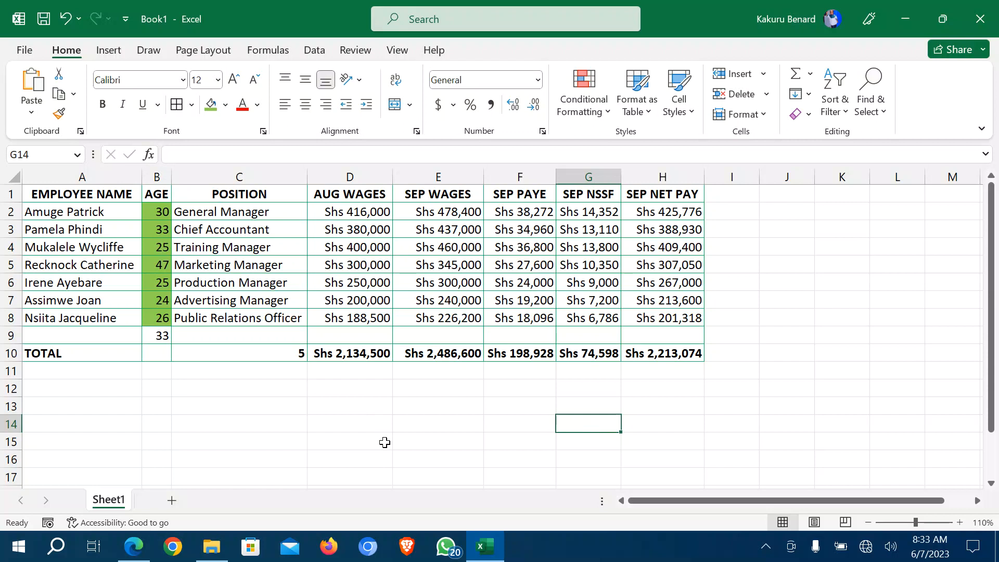
{"action": "left_click", "coordinate": [134, 546]}
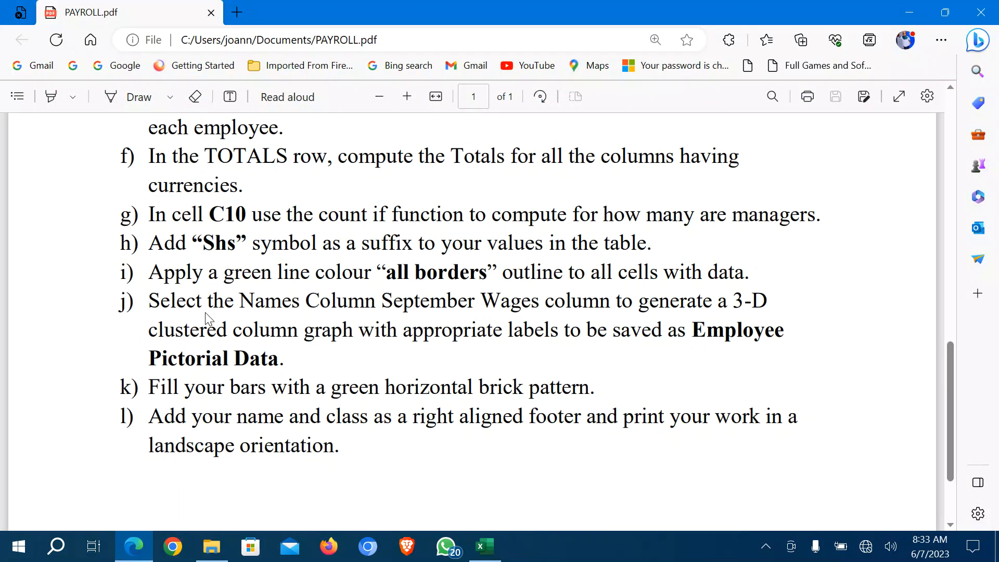
Read chart task j) in PAYROLL.pdf, return to Excel and select the employee names in column A.
{"action": "scroll", "coordinate": [207, 317], "scroll_direction": "down", "scroll_amount": 1}
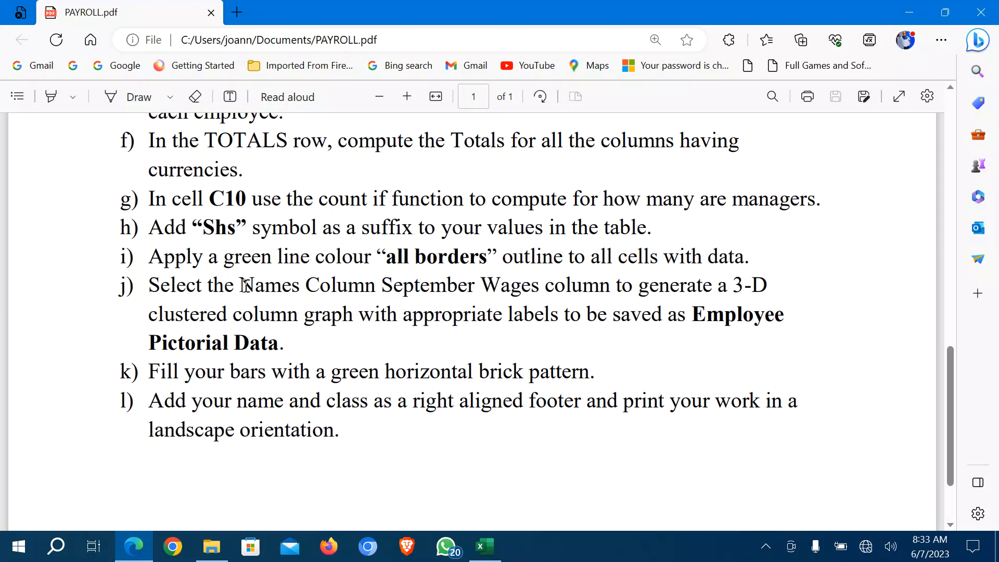
{"action": "left_click_drag", "start_coordinate": [243, 285], "coordinate": [539, 287]}
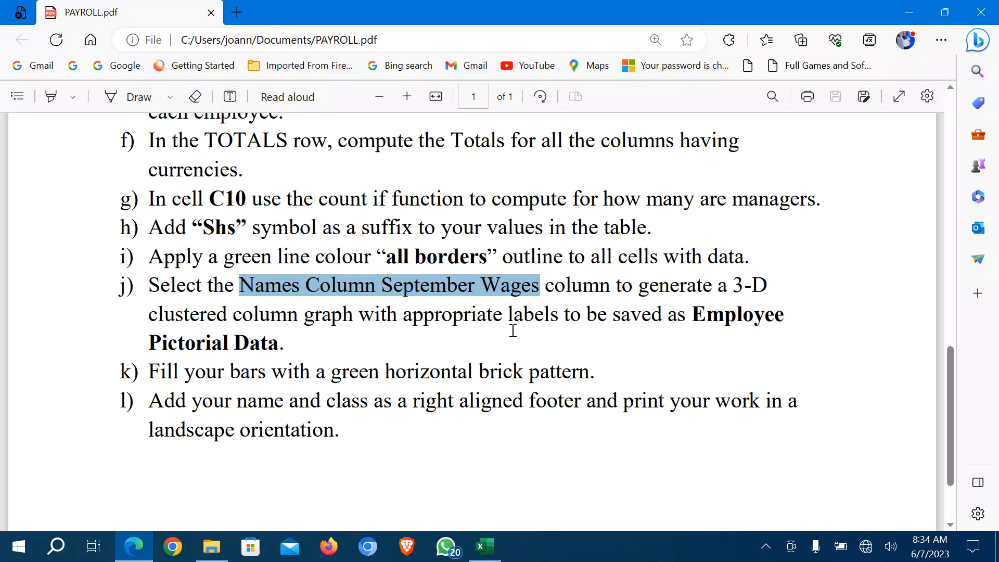
{"action": "left_click", "coordinate": [635, 320]}
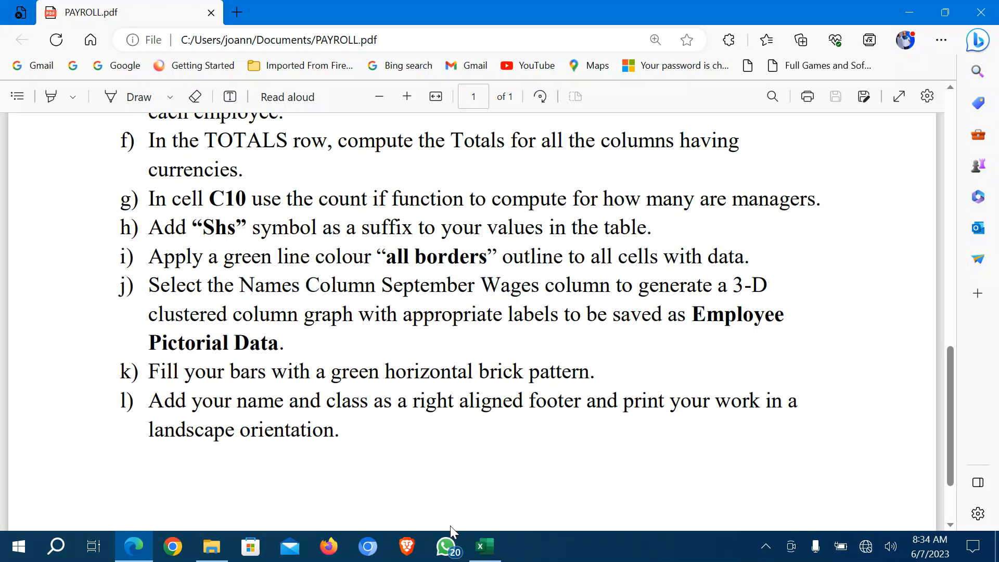
{"action": "left_click", "coordinate": [491, 553]}
{"action": "left_click_drag", "start_coordinate": [89, 197], "coordinate": [88, 318]}
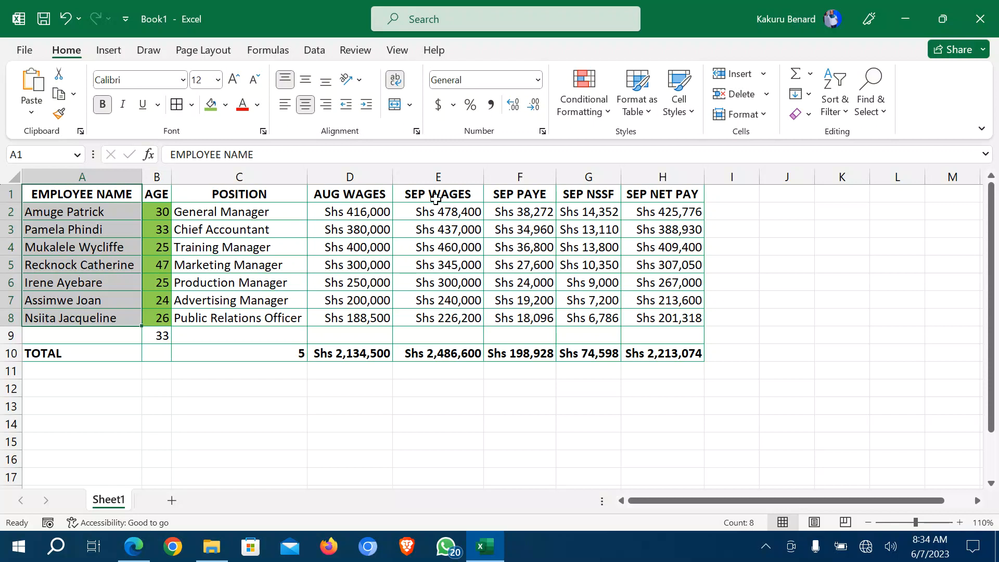
Add the SEP WAGES column to the names selection and insert a 3-D Clustered Column chart.
{"action": "left_click_drag", "start_coordinate": [436, 194], "coordinate": [447, 317]}
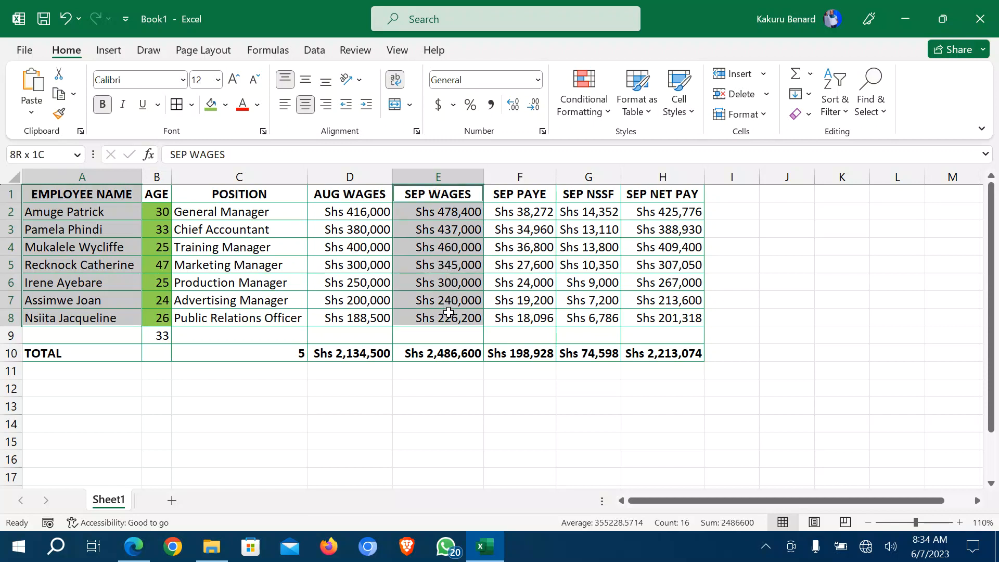
{"action": "left_click", "coordinate": [103, 52]}
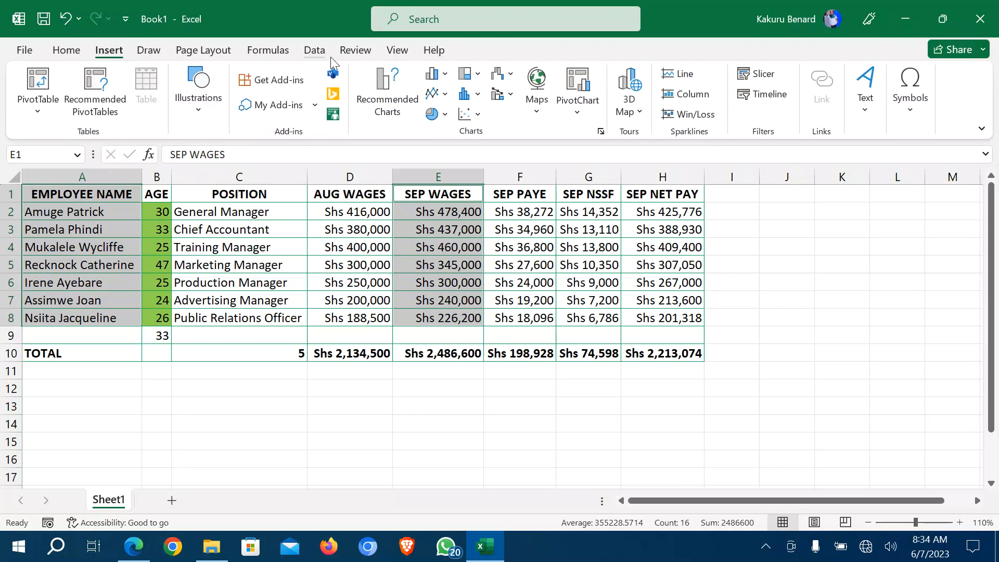
{"action": "left_click", "coordinate": [446, 78]}
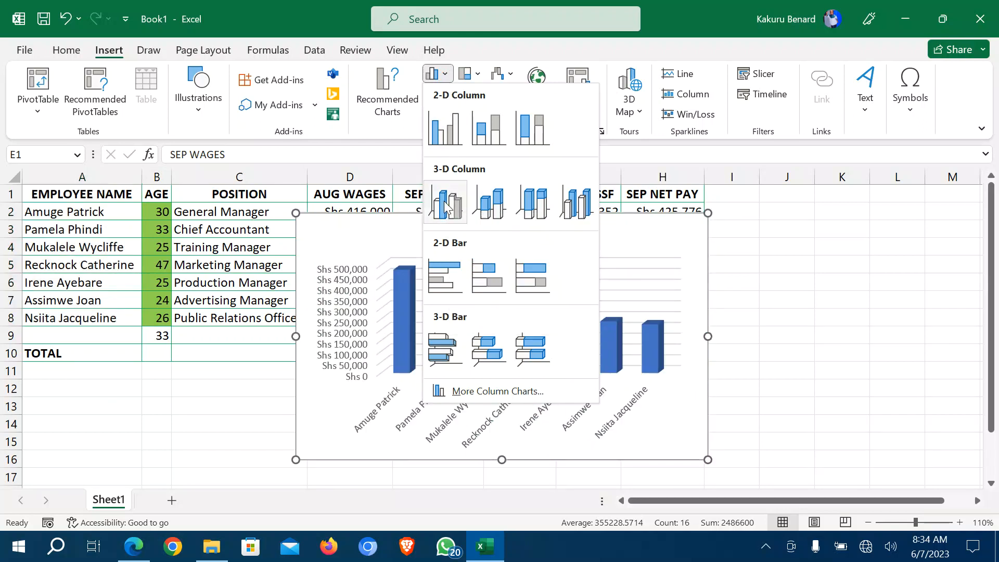
{"action": "left_click", "coordinate": [444, 201]}
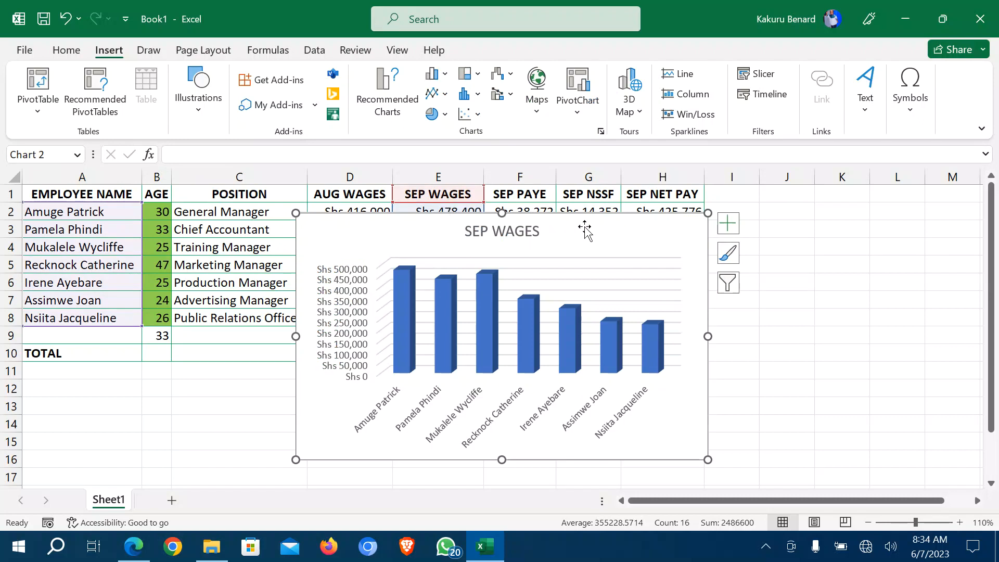
{"action": "left_click", "coordinate": [612, 229]}
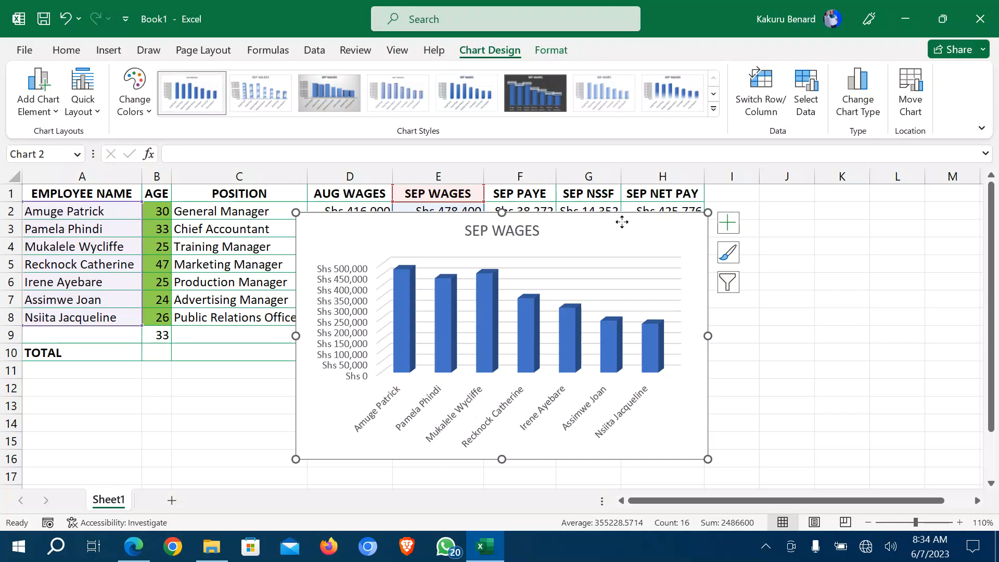
Move the chart to a new sheet named 'Employee Pictorial Data'.
{"action": "right_click", "coordinate": [623, 225]}
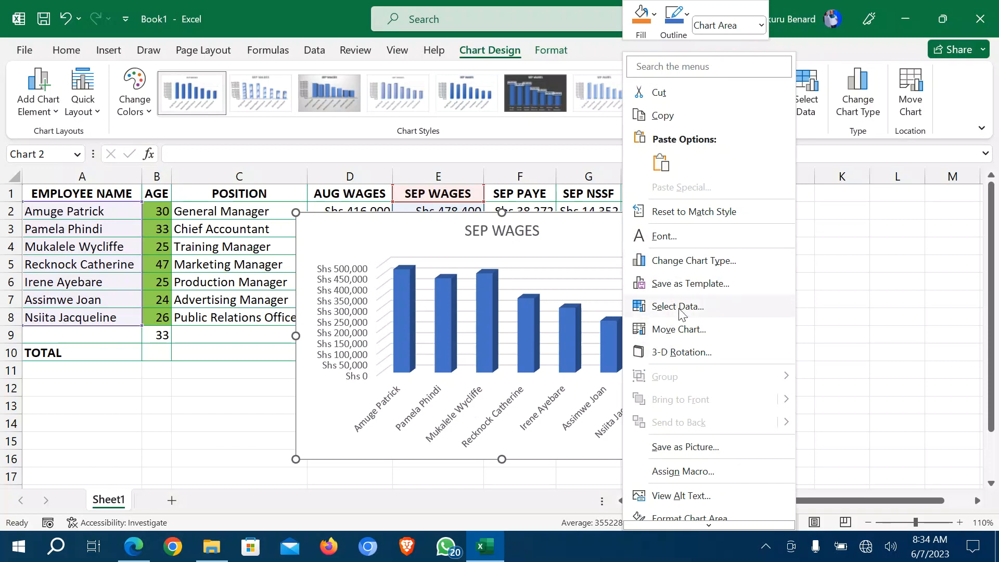
{"action": "left_click", "coordinate": [606, 236]}
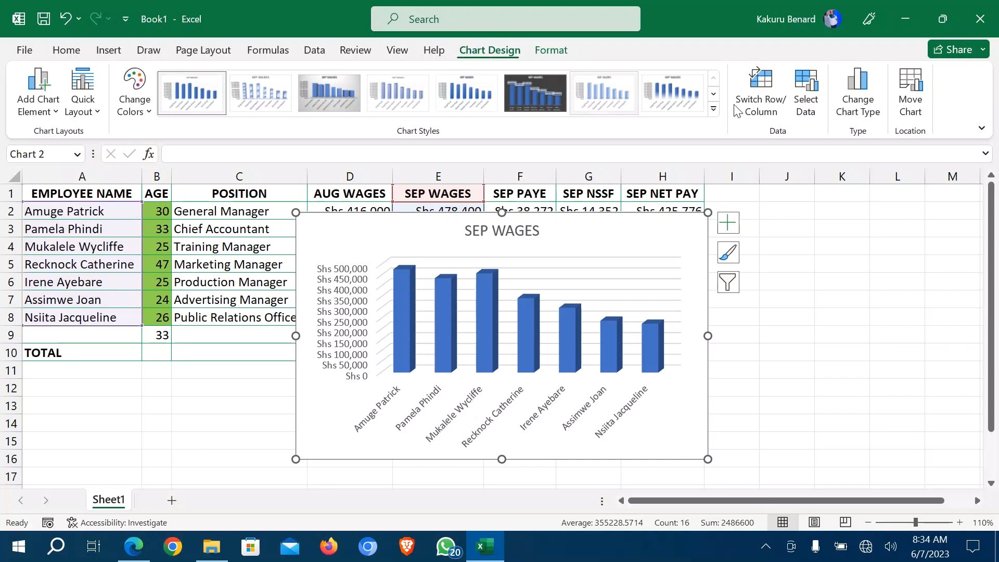
{"action": "left_click", "coordinate": [912, 94]}
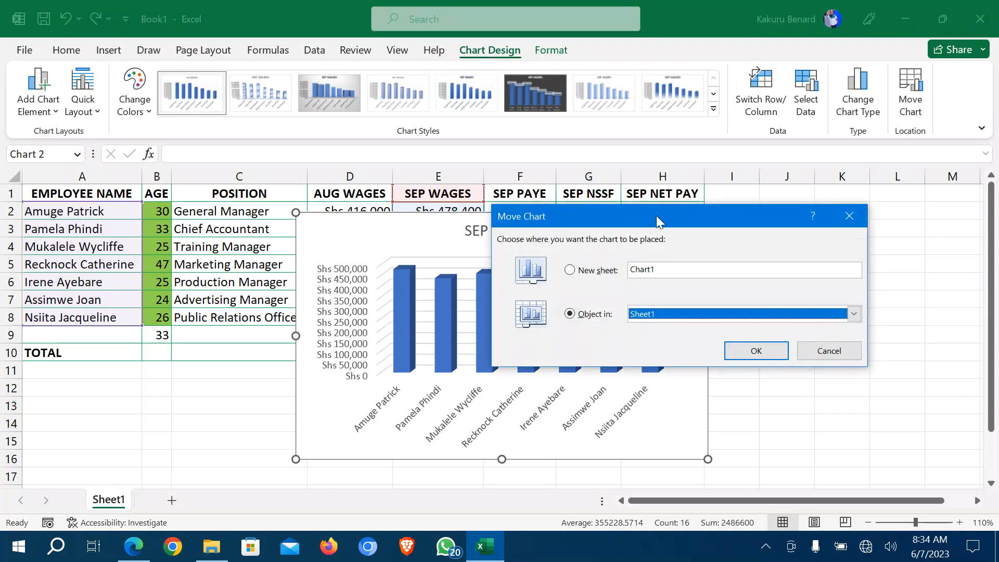
{"action": "left_click", "coordinate": [587, 271]}
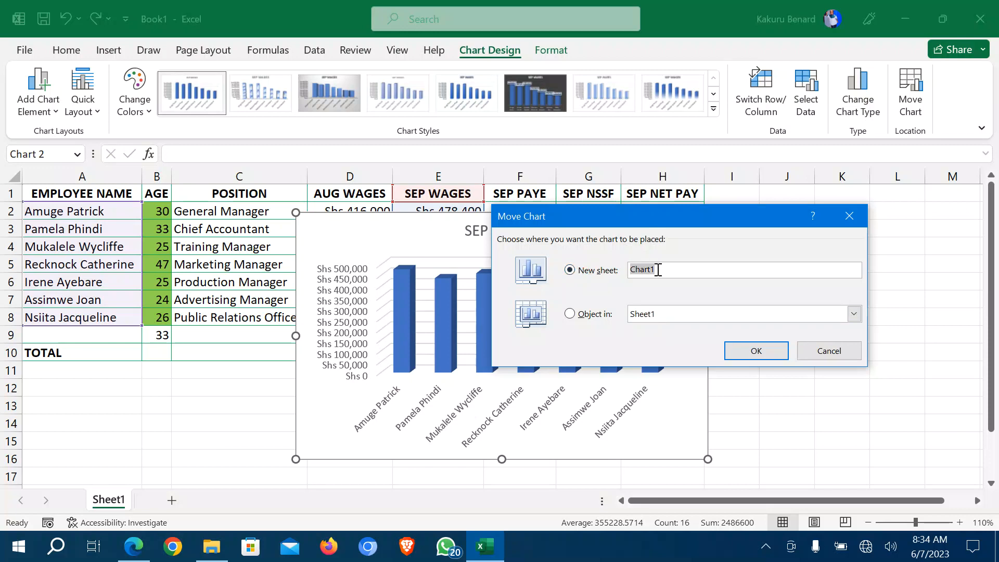
{"action": "type", "text": "Pictorial"}
{"action": "left_click", "coordinate": [119, 546]}
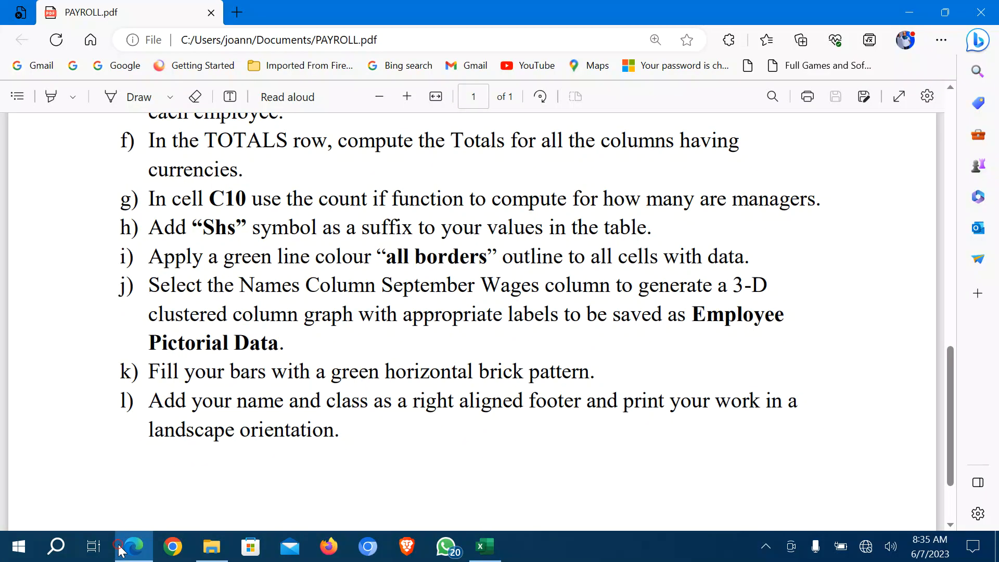
{"action": "left_click", "coordinate": [119, 547]}
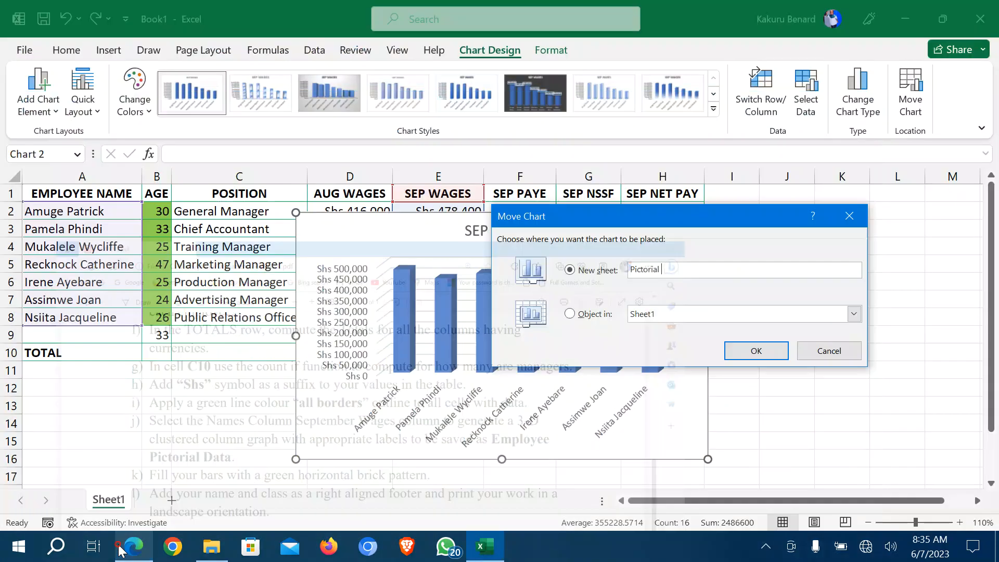
{"action": "left_click", "coordinate": [630, 268]}
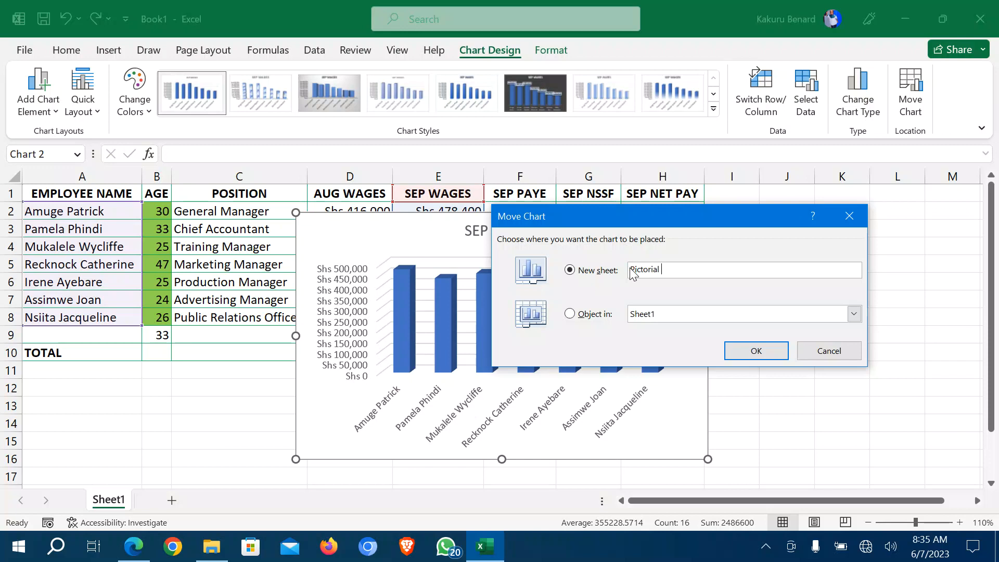
{"action": "left_click", "coordinate": [631, 270]}
{"action": "type", "text": "Employee Pictorial Data"}
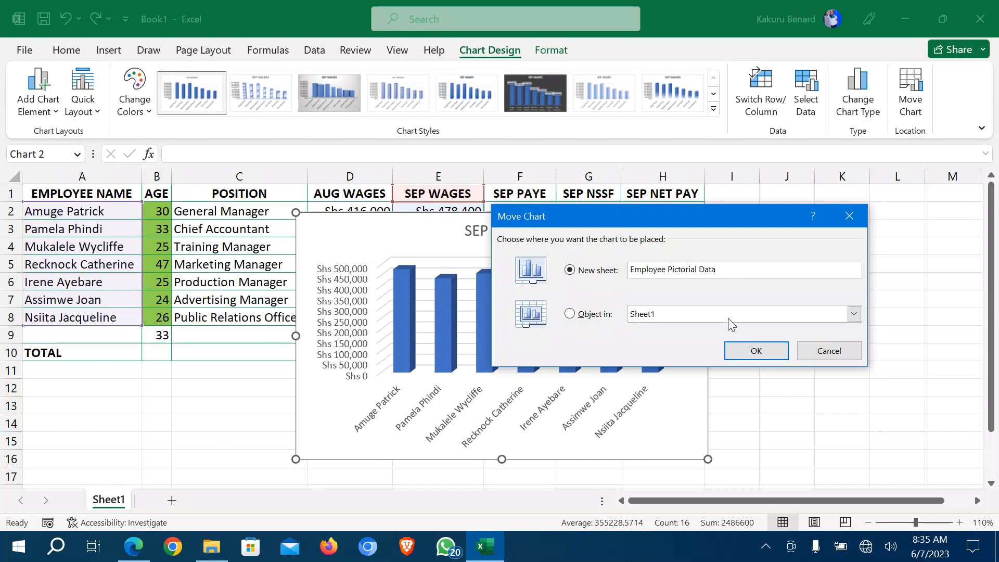
{"action": "left_click", "coordinate": [754, 353]}
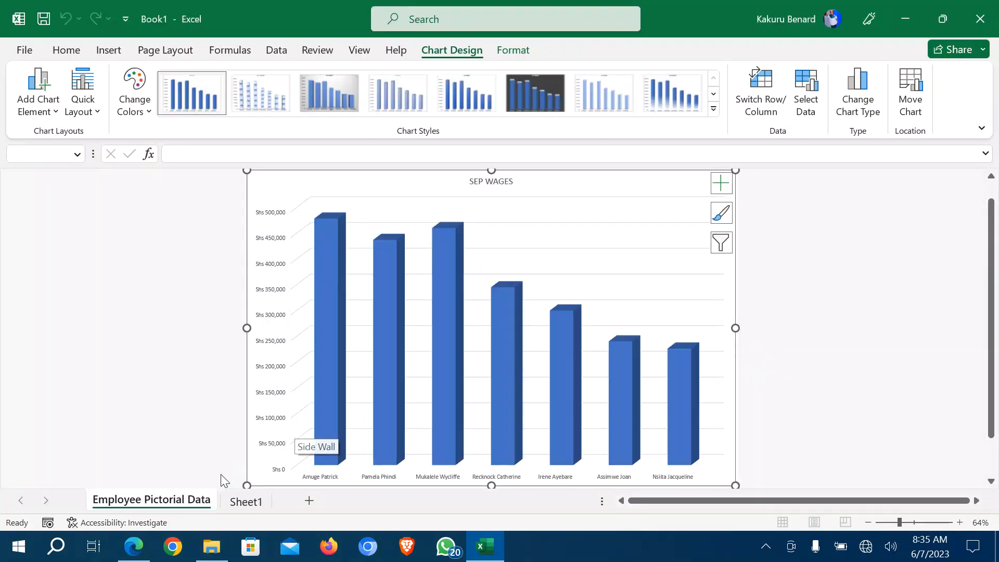
Glance at Sheet1, return to the chart sheet and show the Chart Design Quick Layout options.
{"action": "left_click", "coordinate": [229, 504]}
{"action": "left_click", "coordinate": [233, 391]}
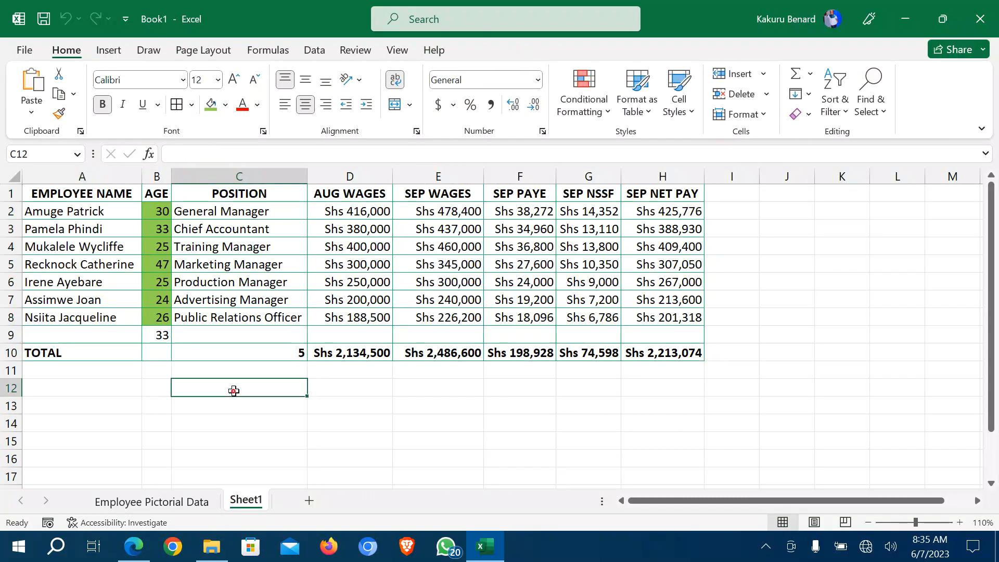
{"action": "left_click", "coordinate": [140, 504]}
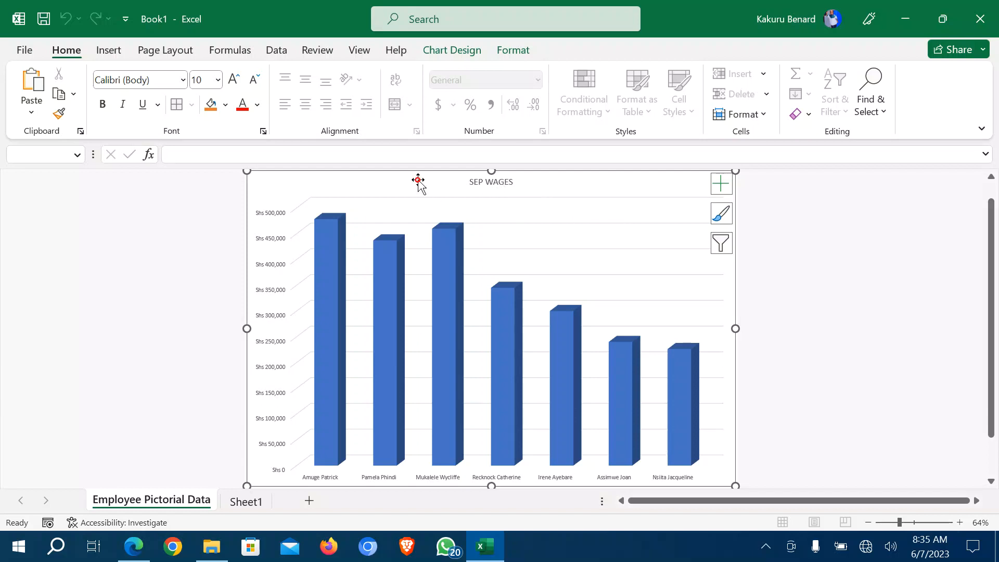
{"action": "left_click", "coordinate": [451, 52]}
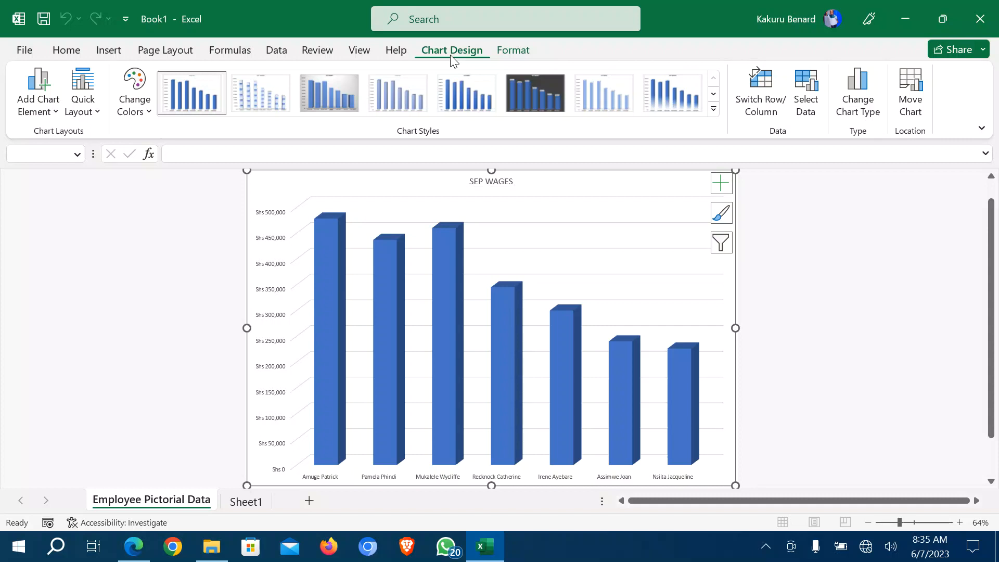
{"action": "left_click", "coordinate": [99, 116]}
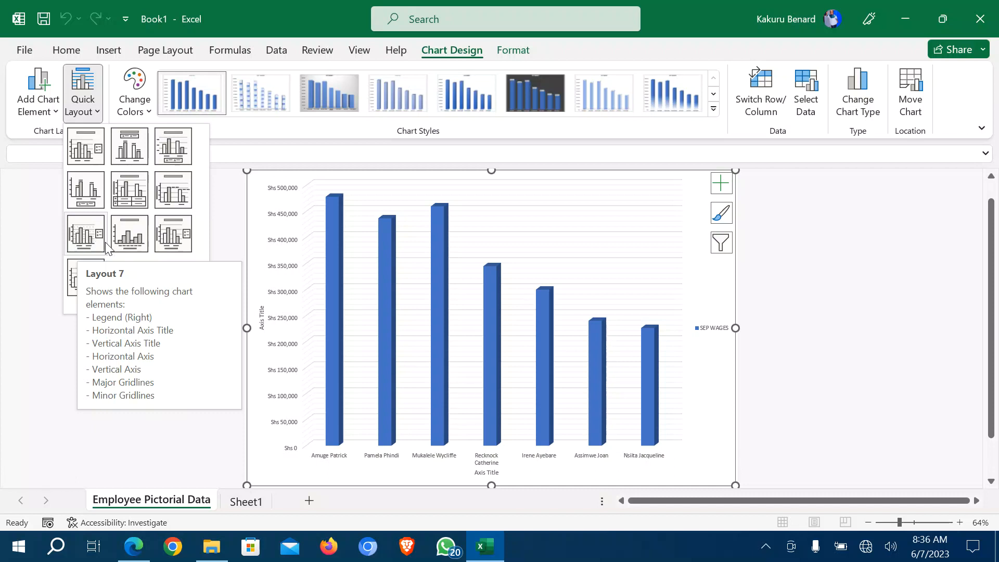
Apply Layout 9 and title the chart 'A 3-D CLUSTERED COLUMN GRAPH SHOWING NAMES AND SEP WAGES'.
{"action": "left_click", "coordinate": [172, 241]}
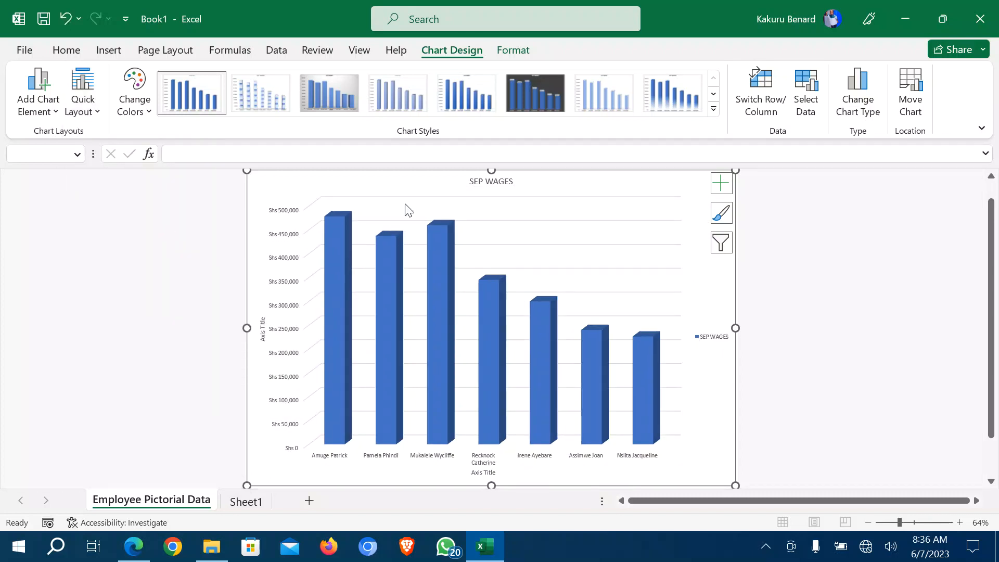
{"action": "left_click", "coordinate": [478, 180]}
{"action": "left_click", "coordinate": [260, 334]}
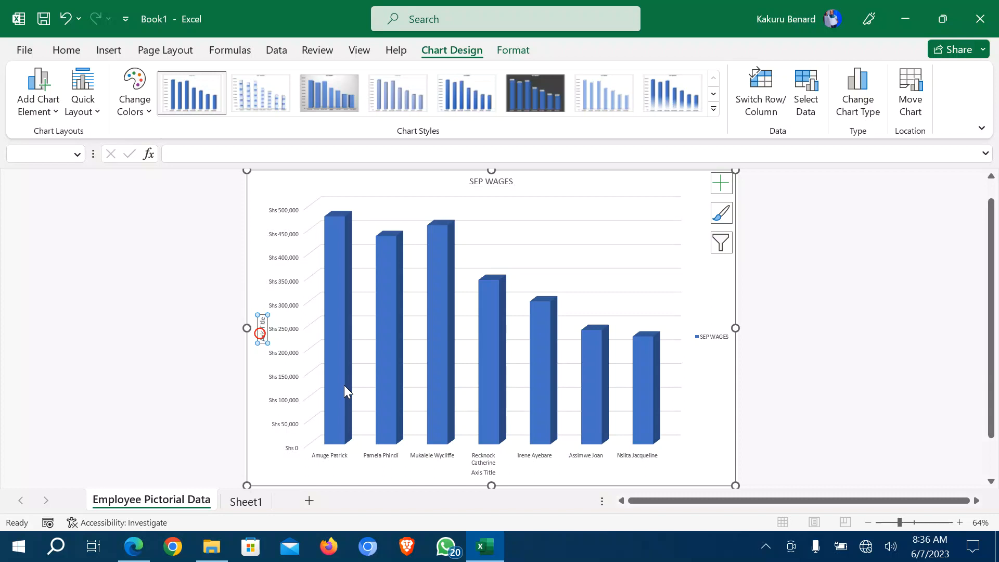
{"action": "left_click", "coordinate": [480, 475]}
{"action": "left_click", "coordinate": [485, 181]}
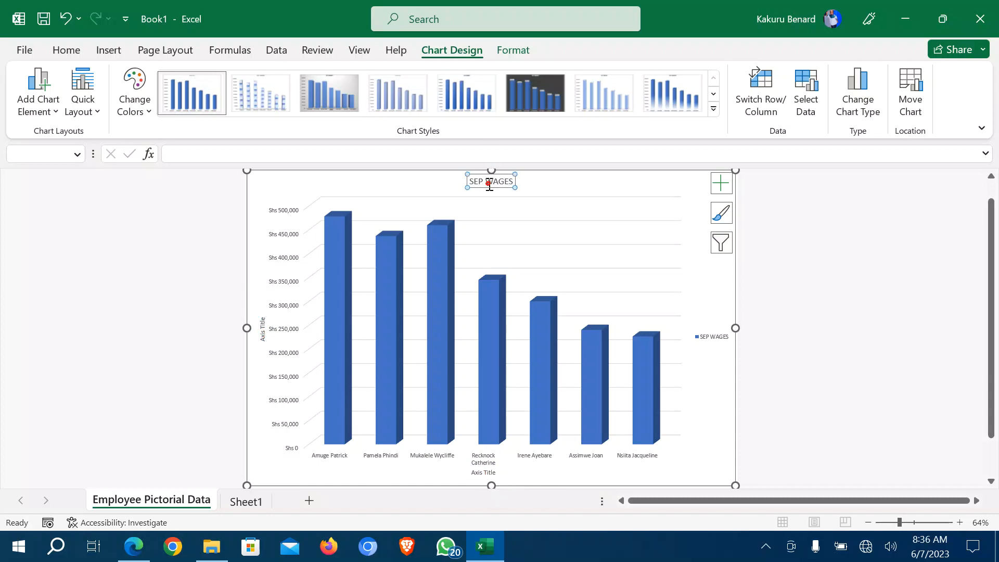
{"action": "triple_click", "coordinate": [484, 182]}
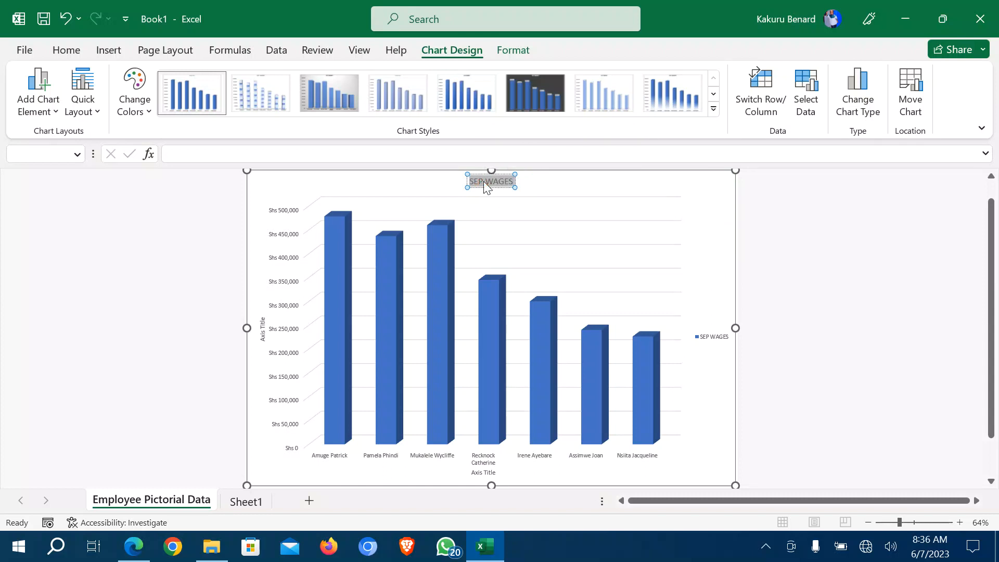
{"action": "type", "text": "A 3-D"}
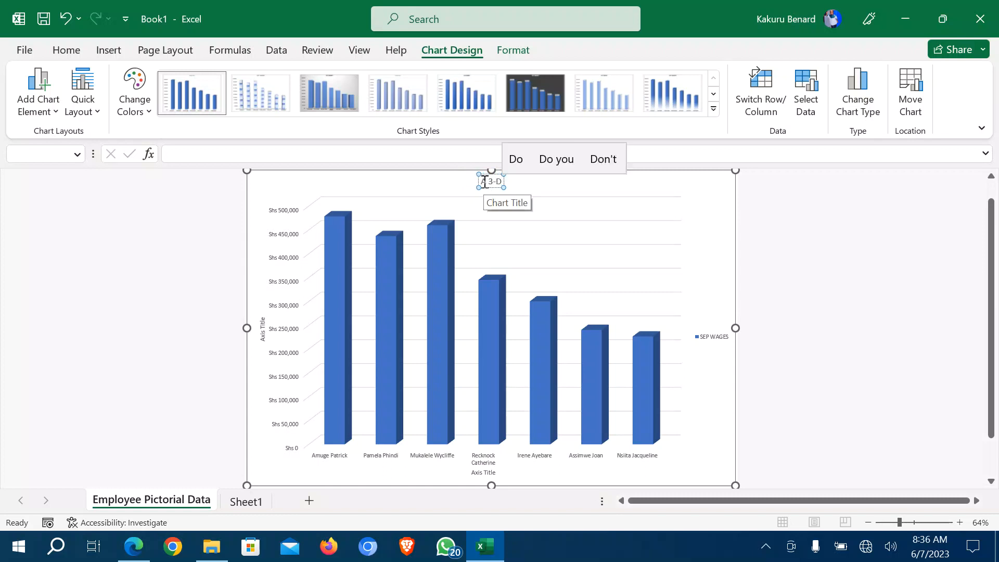
{"action": "type", "text": " COL"}
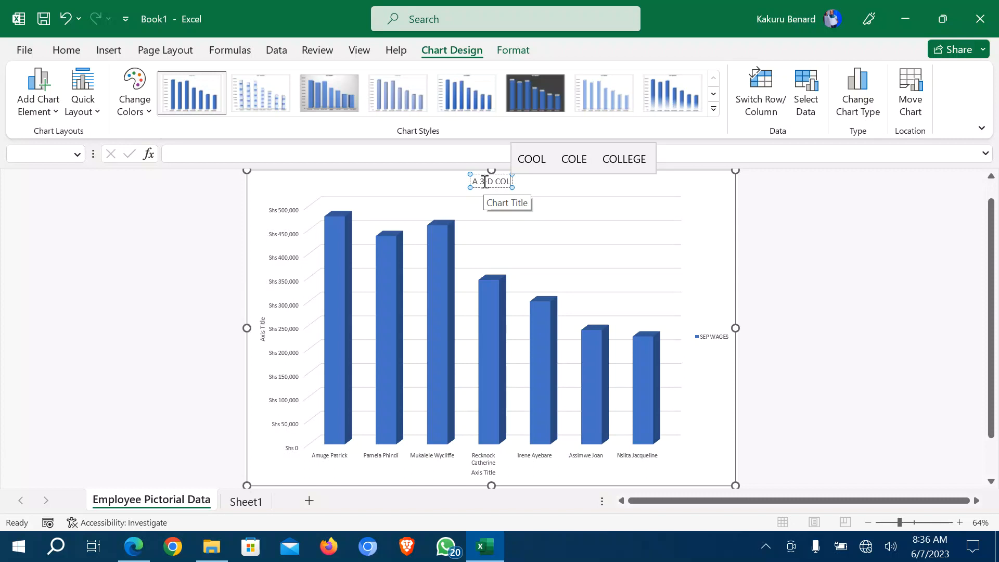
{"action": "key", "text": "BackSpace"}
{"action": "key", "text": "BackSpace"}
{"action": "type", "text": "LUST"}
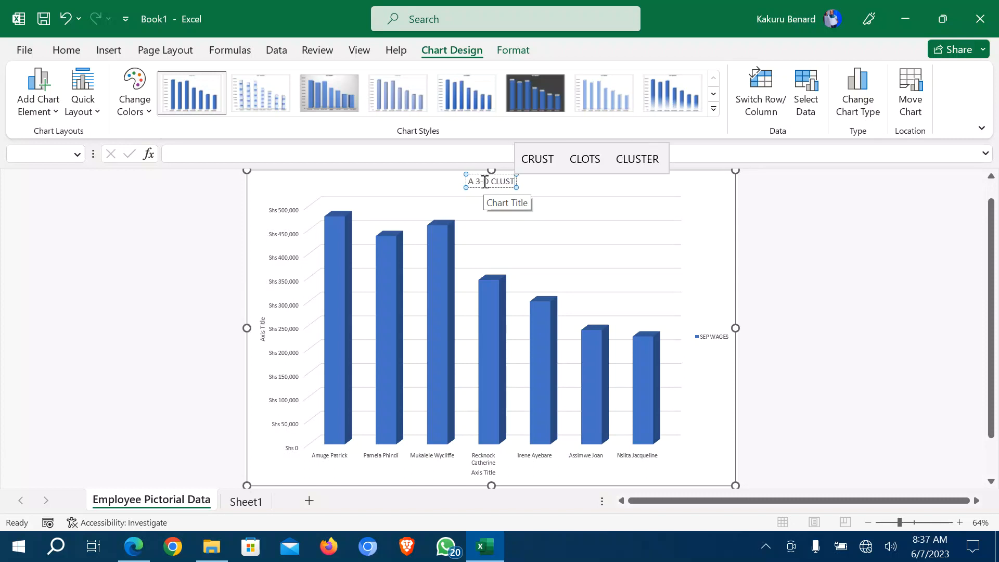
{"action": "type", "text": "ERED C"}
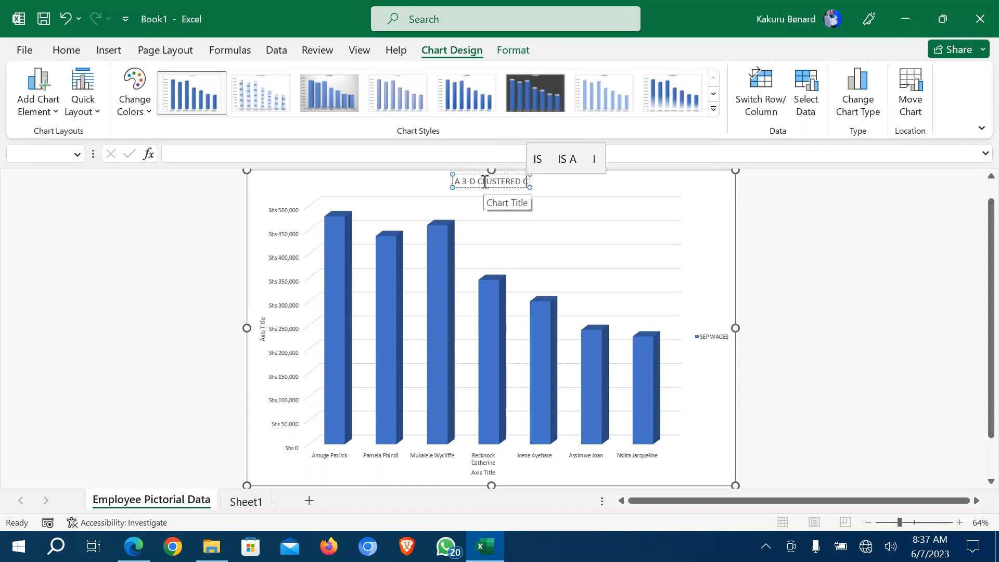
{"action": "type", "text": "OLUMN"}
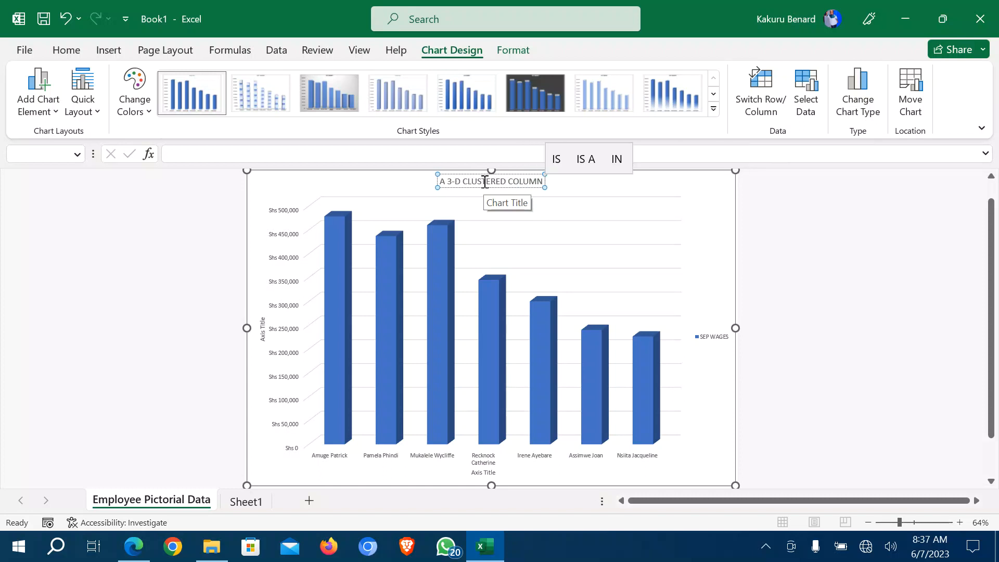
{"action": "type", "text": " GRAP"}
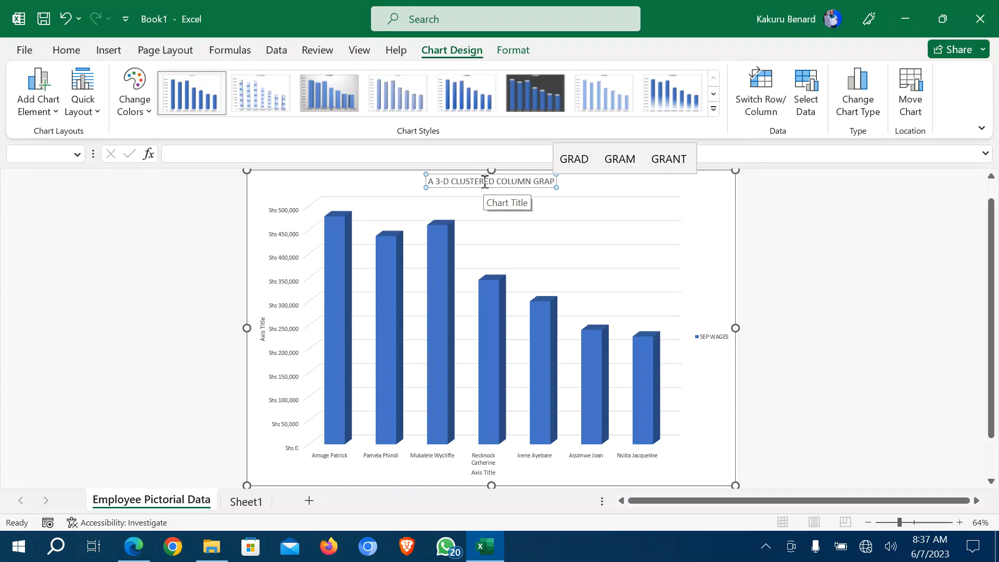
{"action": "type", "text": "H SHOWIN"}
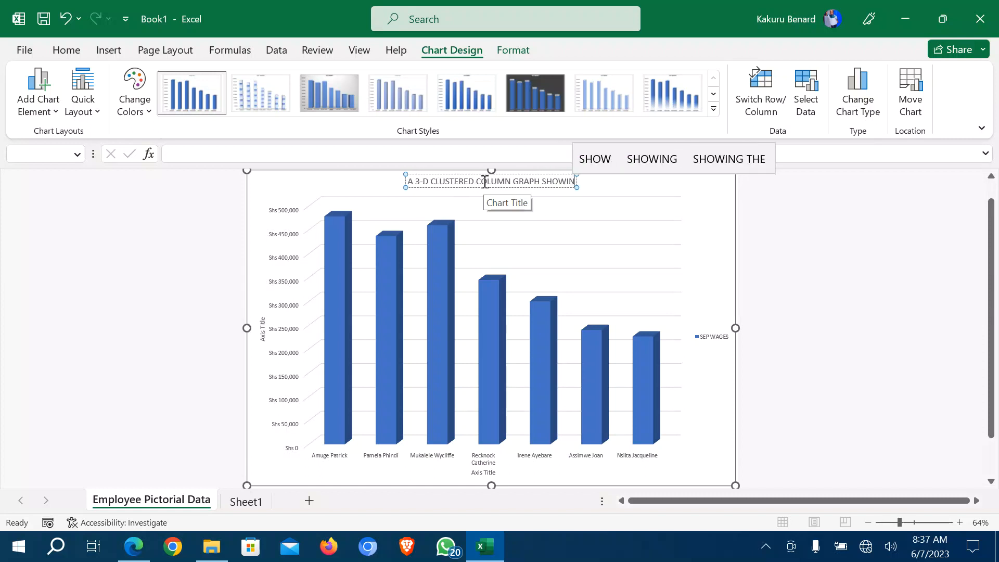
{"action": "type", "text": "G NAME"}
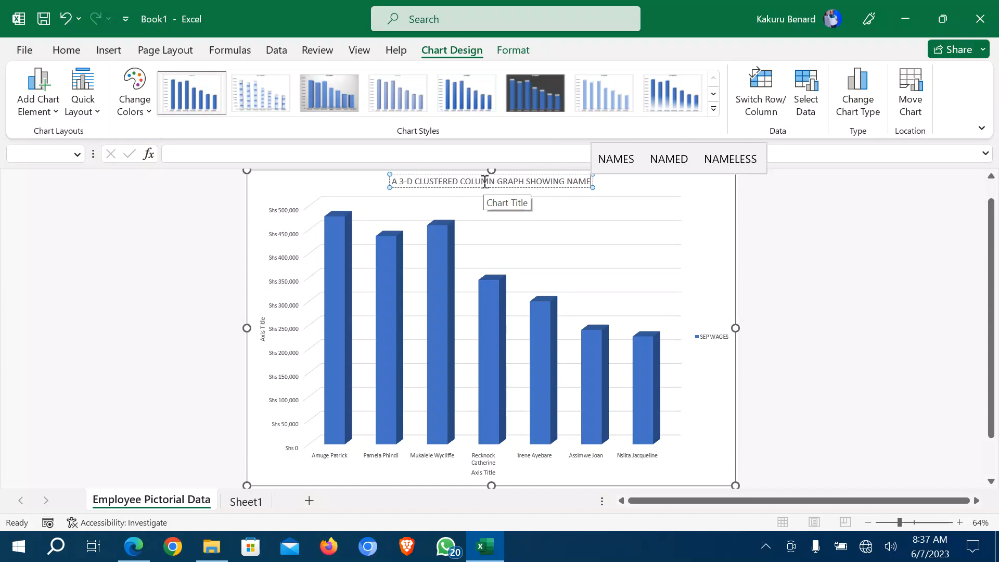
{"action": "type", "text": "S AND"}
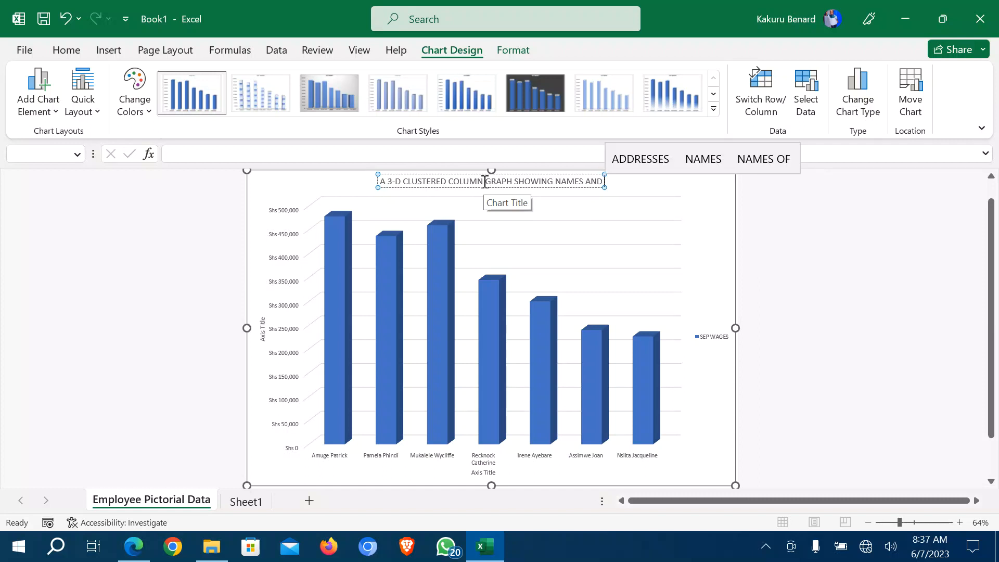
{"action": "type", "text": " S"}
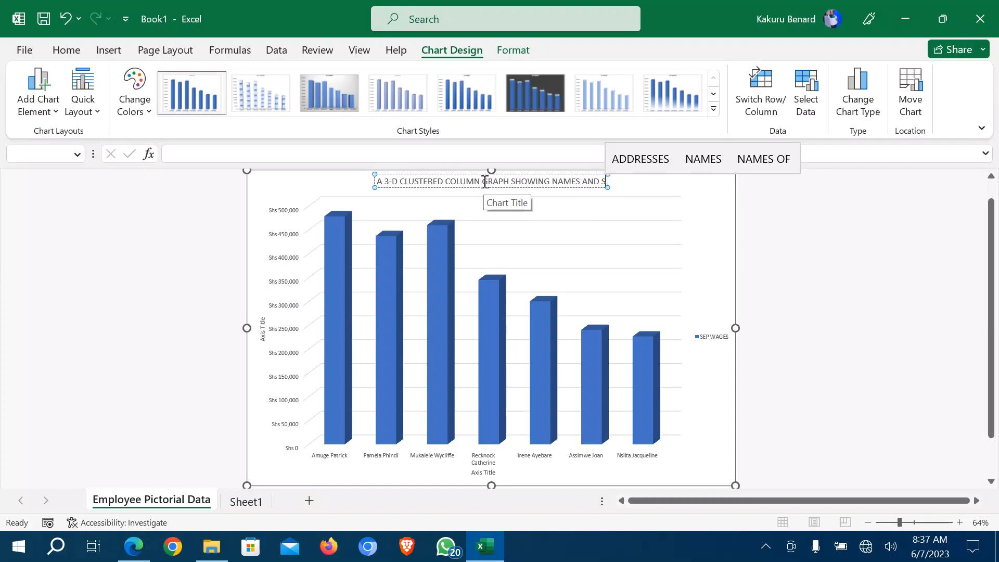
{"action": "type", "text": "EP WAGES"}
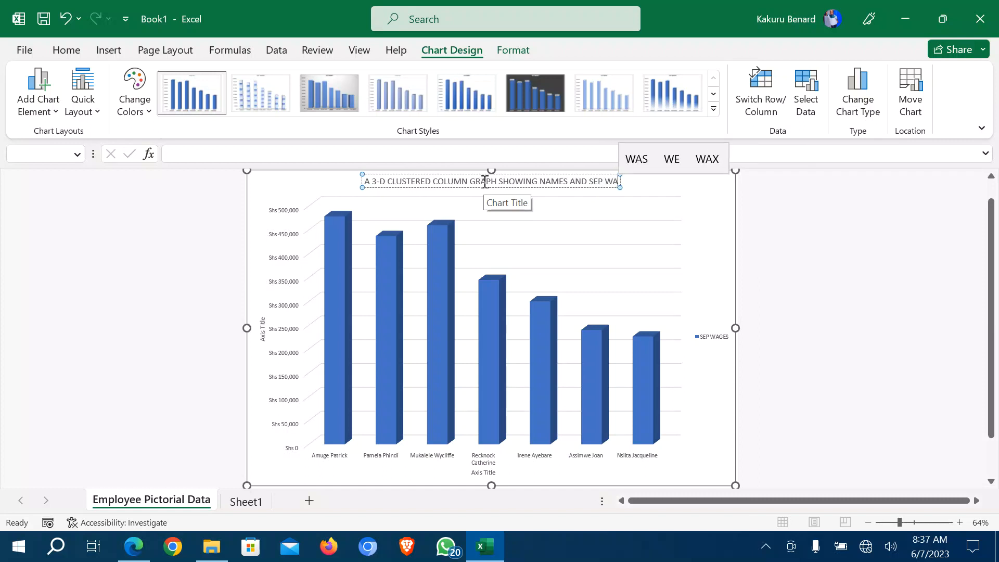
{"action": "left_click", "coordinate": [687, 195]}
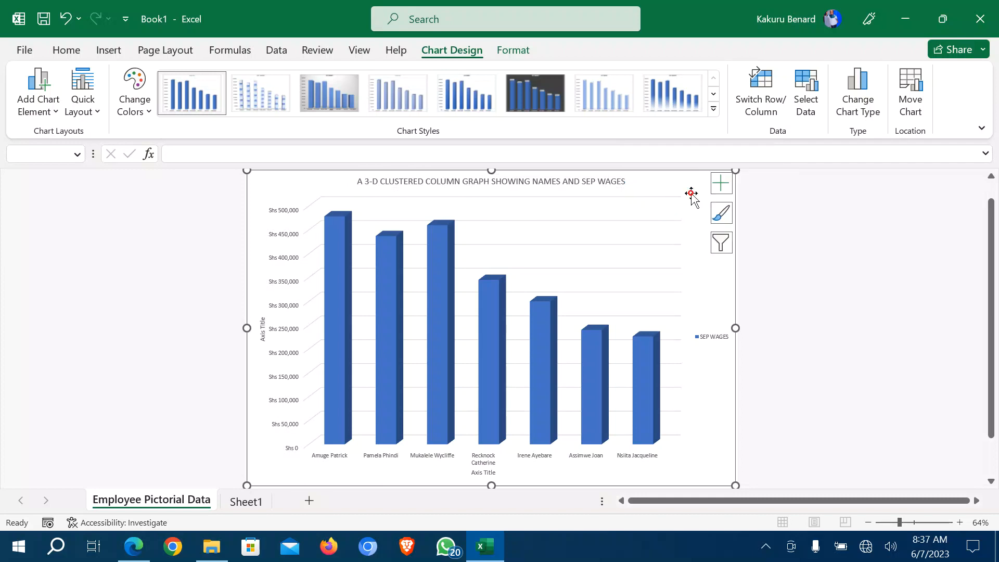
Title the vertical axis SEP WAGES and the horizontal axis EMPLOYEES NAMES.
{"action": "double_click", "coordinate": [263, 329]}
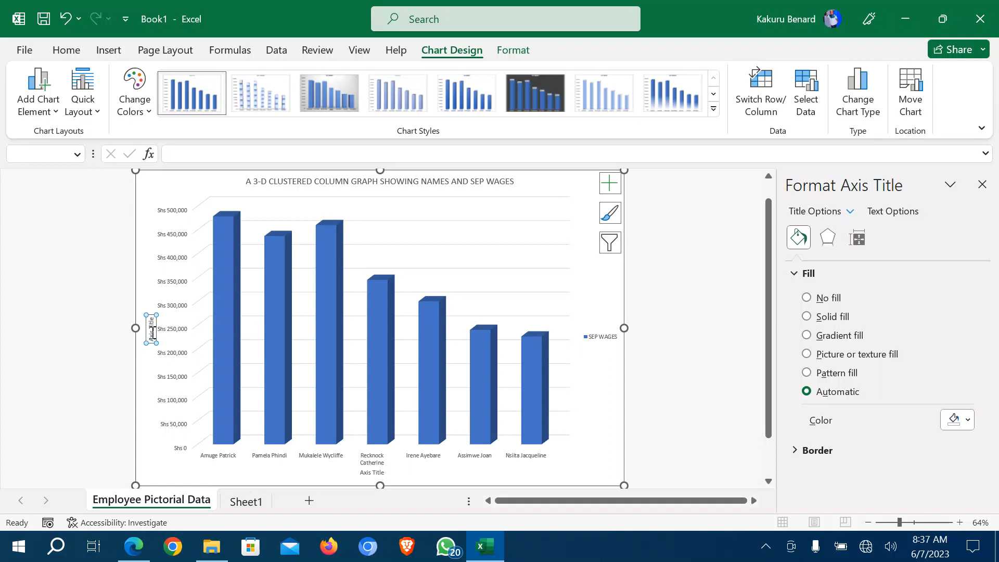
{"action": "double_click", "coordinate": [152, 332]}
{"action": "left_click", "coordinate": [152, 332]}
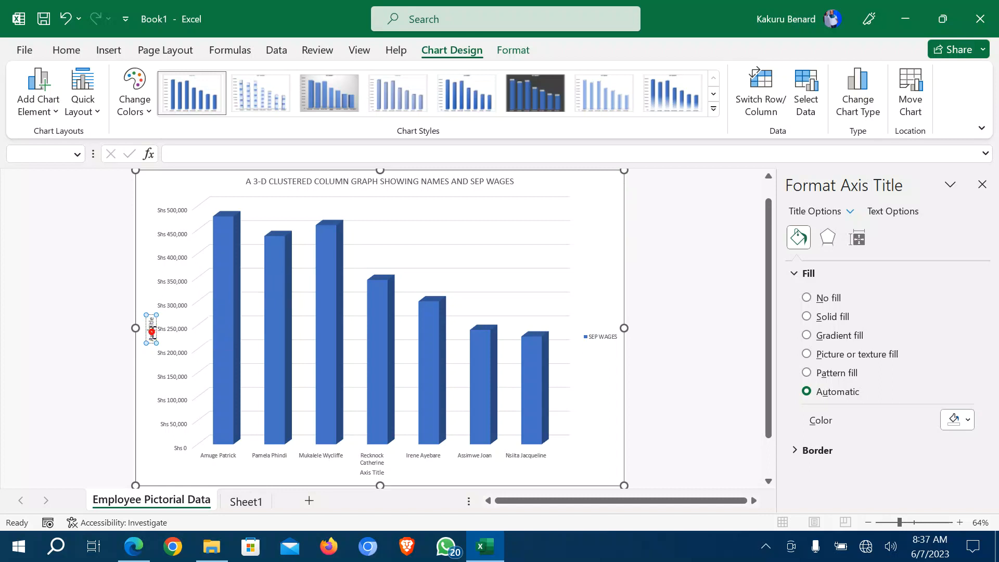
{"action": "triple_click", "coordinate": [151, 331]}
{"action": "type", "text": "SEP WAGES"}
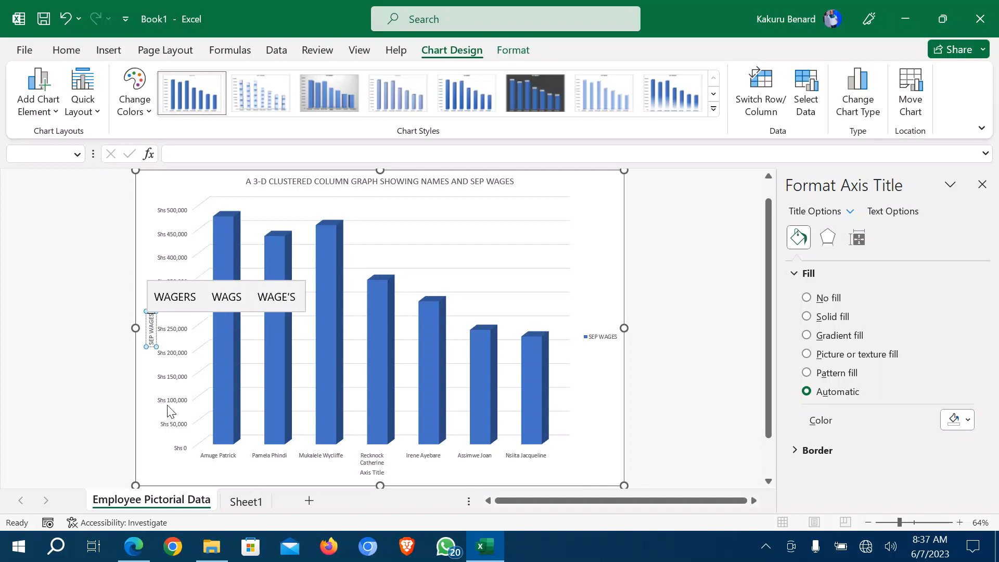
{"action": "triple_click", "coordinate": [371, 472]}
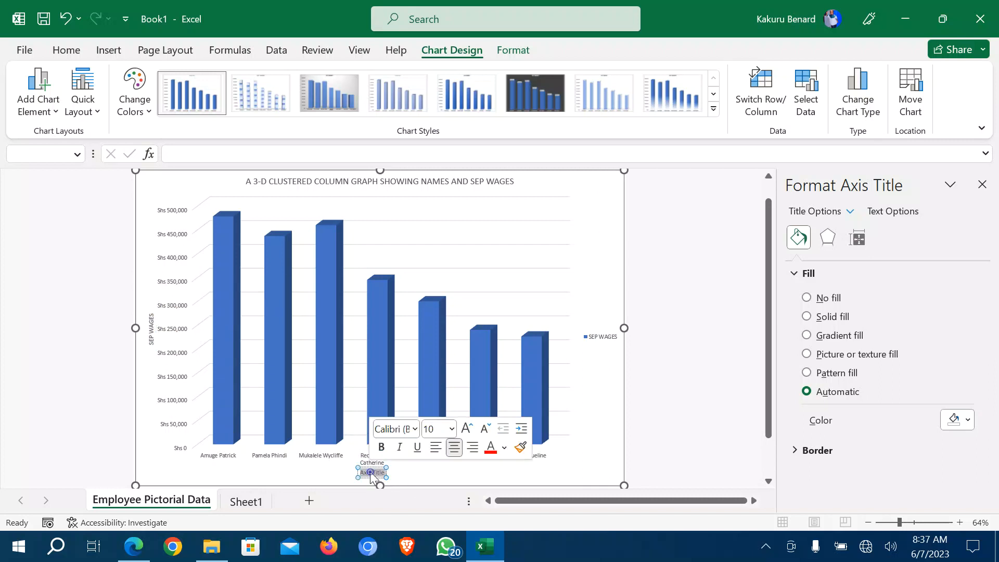
{"action": "type", "text": "EMPL"}
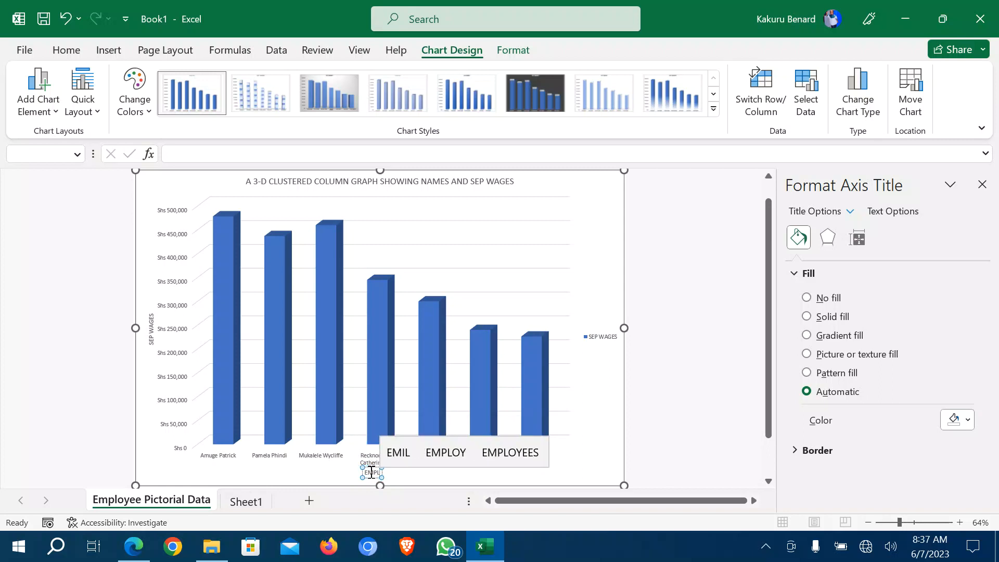
{"action": "type", "text": "O"}
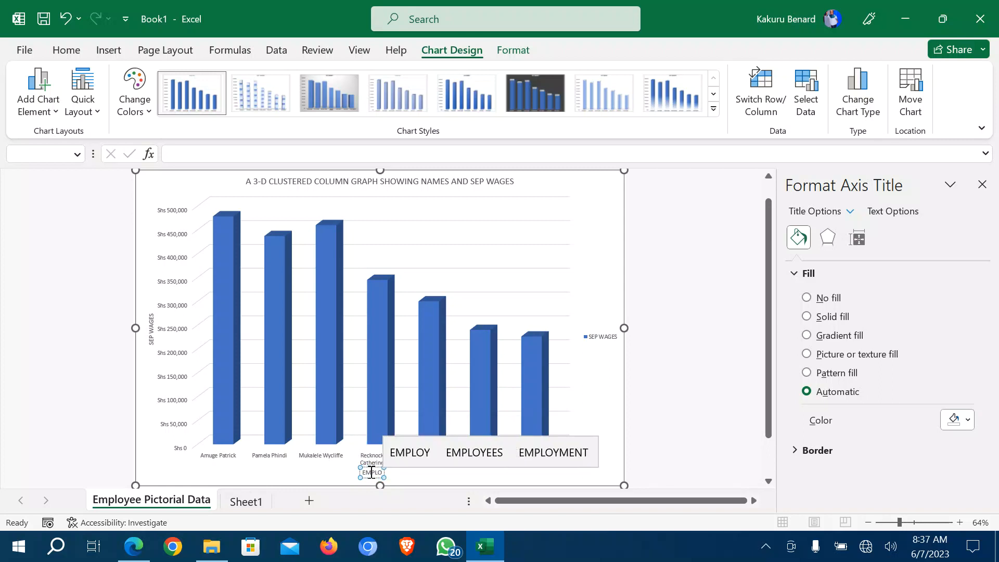
{"action": "left_click", "coordinate": [474, 453]}
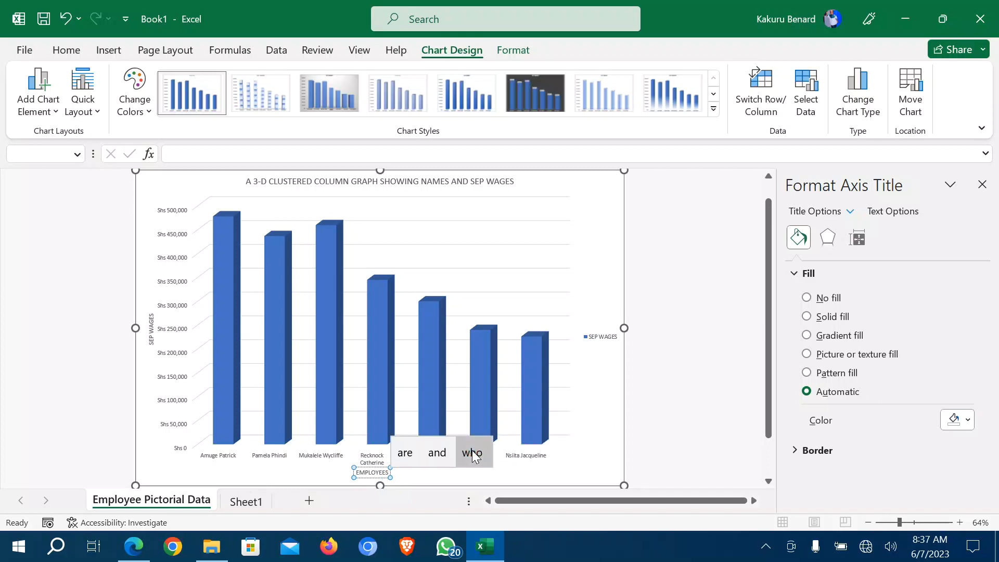
{"action": "type", "text": "NAMES"}
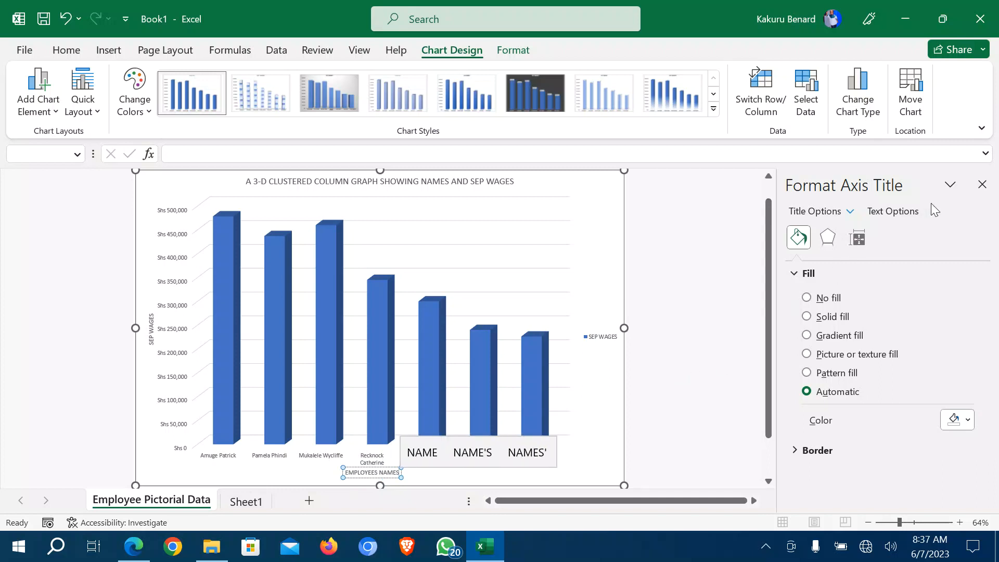
{"action": "left_click", "coordinate": [595, 277]}
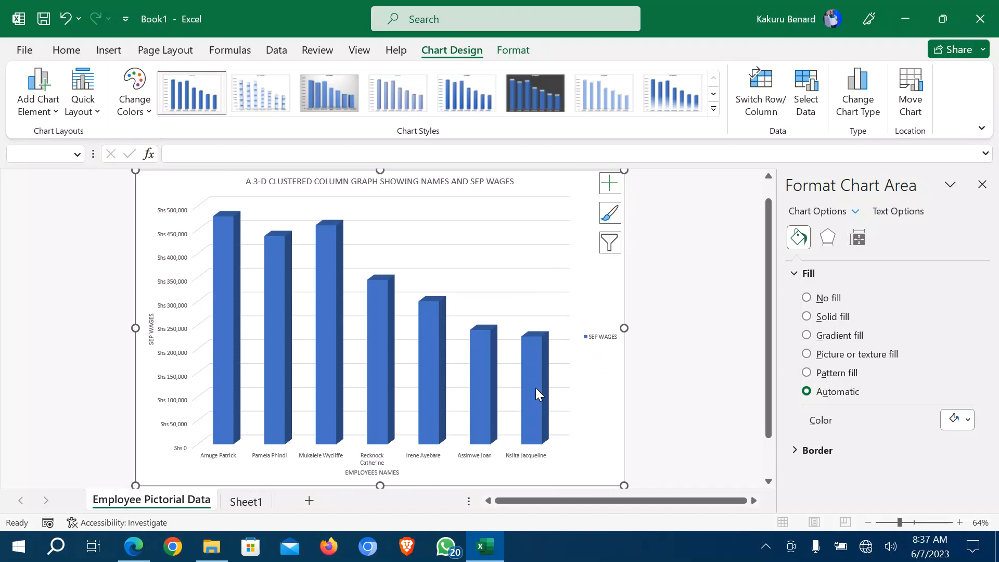
{"action": "mouse_move", "coordinate": [536, 388]}
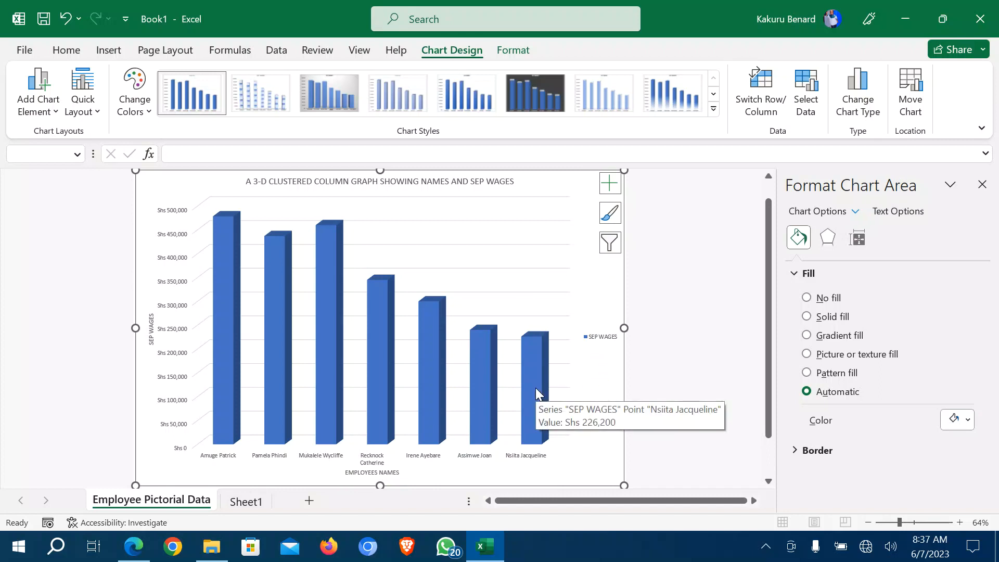
{"action": "left_click", "coordinate": [134, 547]}
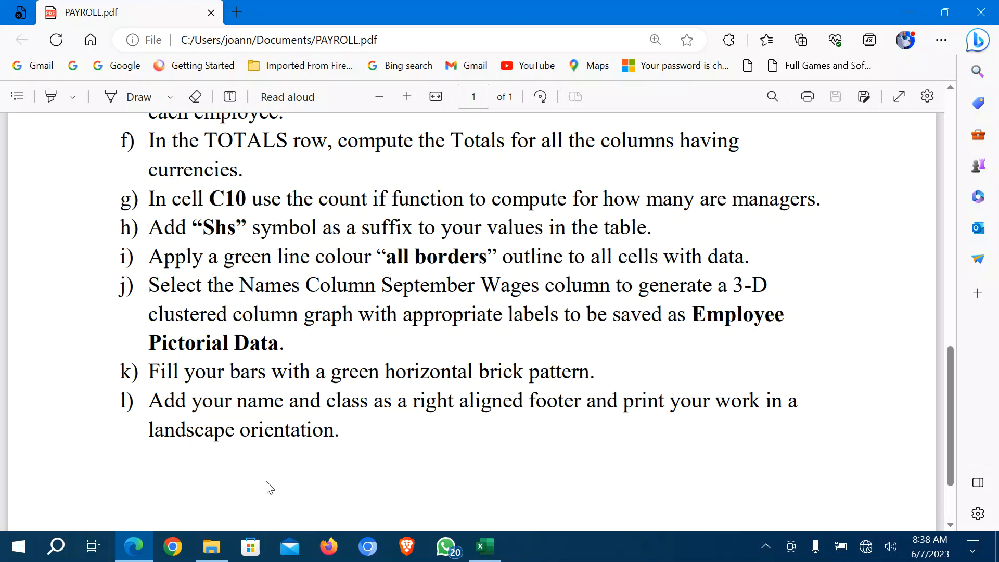
{"action": "left_click", "coordinate": [484, 545]}
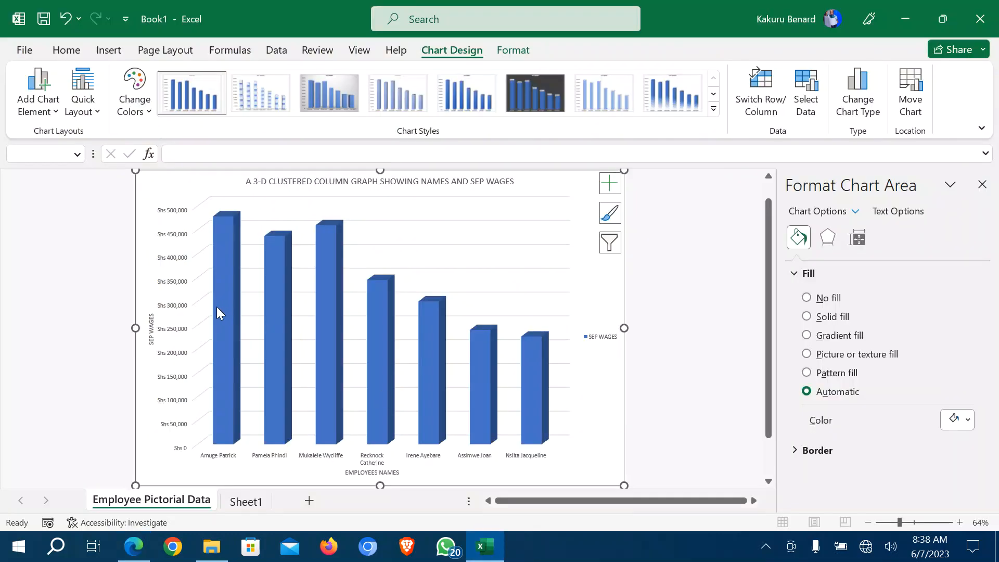
Give the SEP WAGES columns a green horizontal brick pattern fill and close the formatting pane.
{"action": "left_click", "coordinate": [226, 339]}
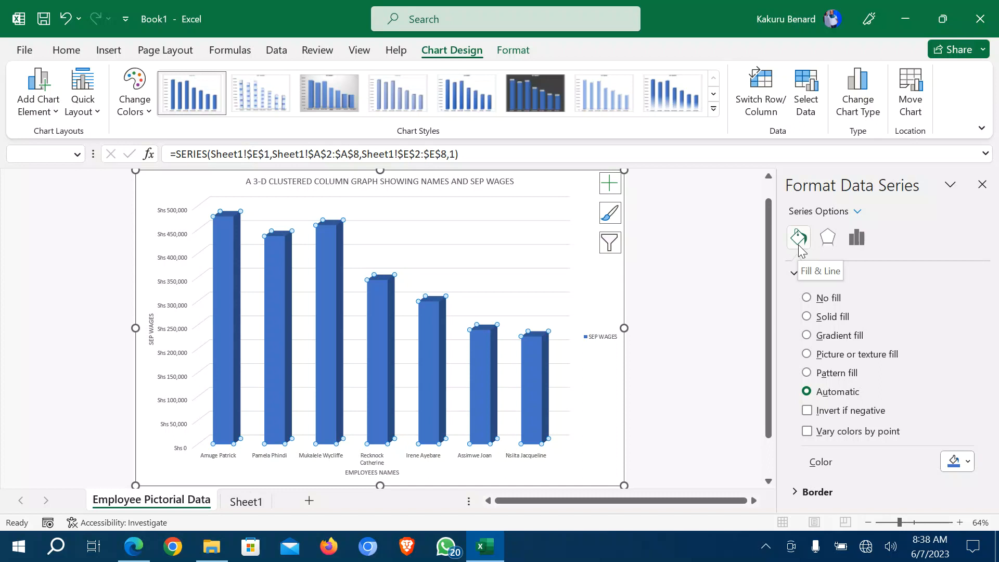
{"action": "left_click", "coordinate": [832, 374]}
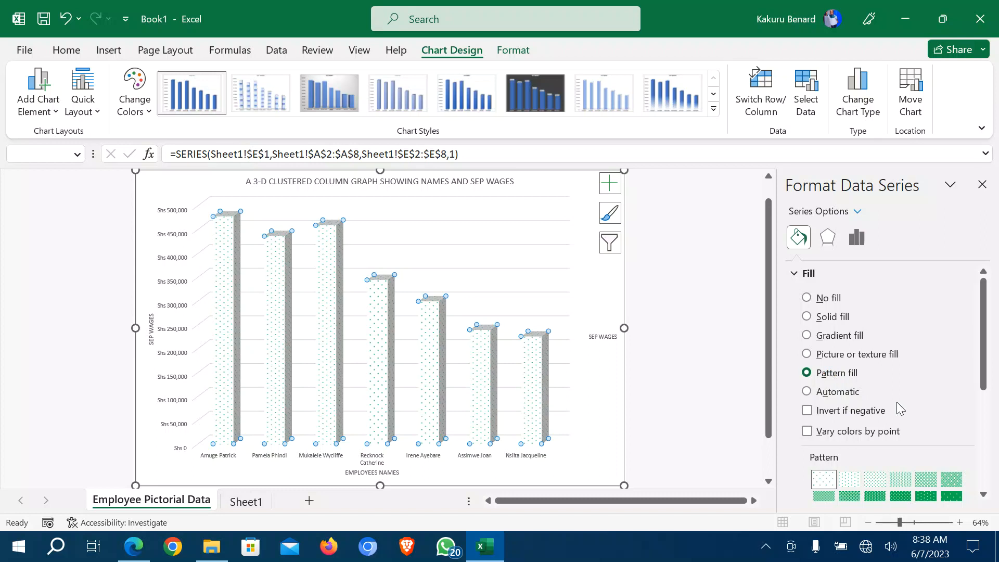
{"action": "scroll", "coordinate": [897, 402], "scroll_direction": "down", "scroll_amount": 2}
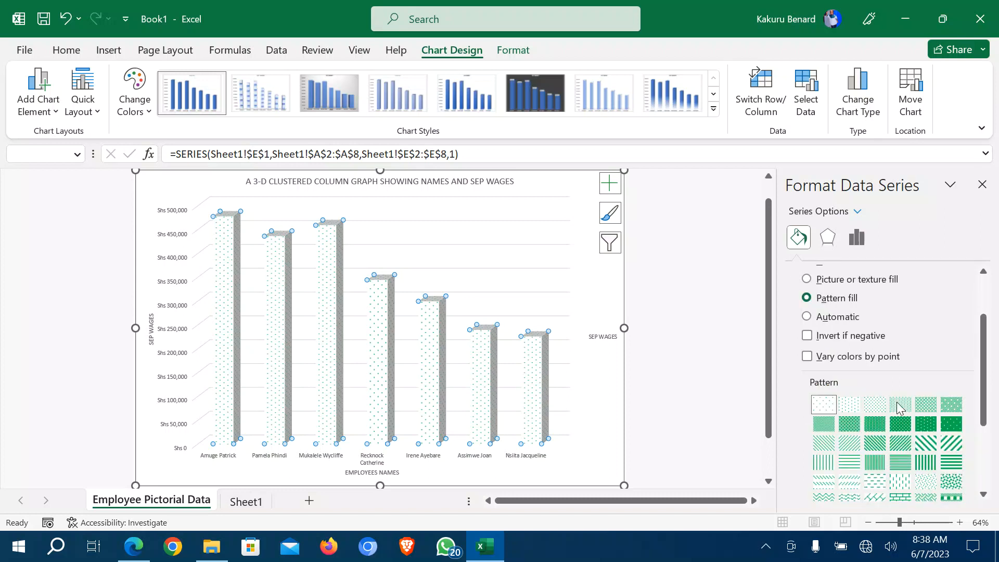
{"action": "scroll", "coordinate": [897, 409], "scroll_direction": "down", "scroll_amount": 1}
{"action": "scroll", "coordinate": [897, 409], "scroll_direction": "down", "scroll_amount": 1}
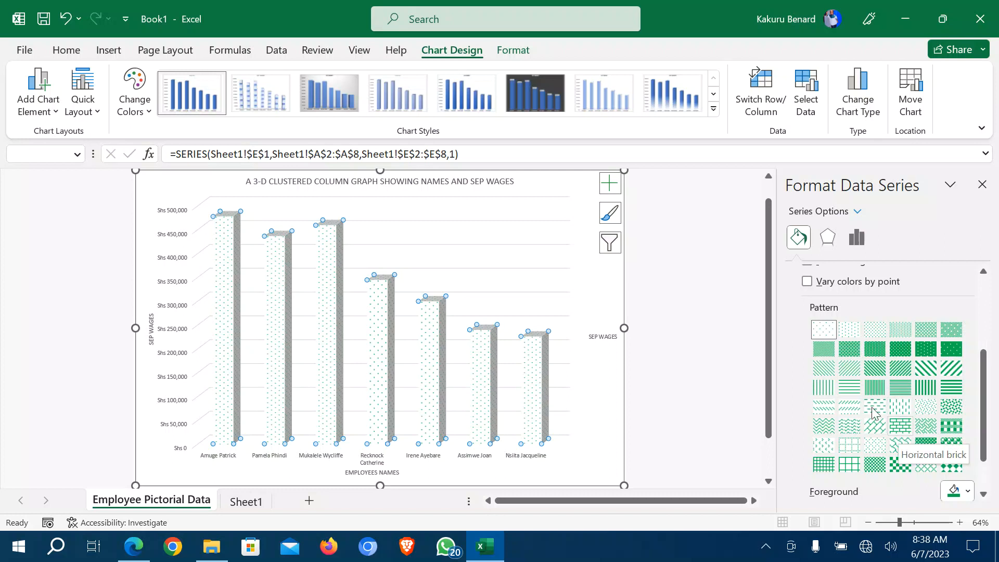
{"action": "left_click", "coordinate": [901, 431]}
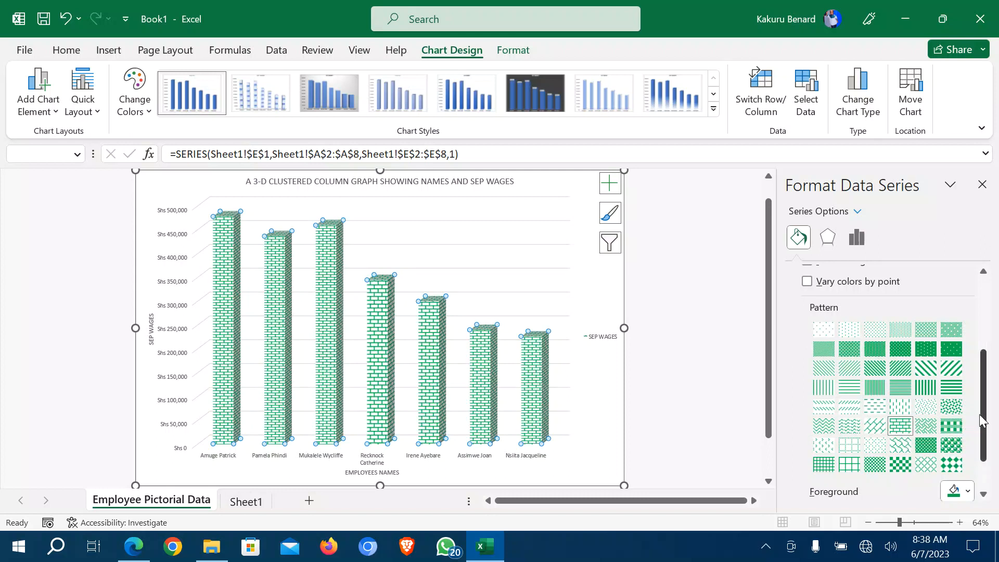
{"action": "scroll", "coordinate": [984, 421], "scroll_direction": "down", "scroll_amount": 2}
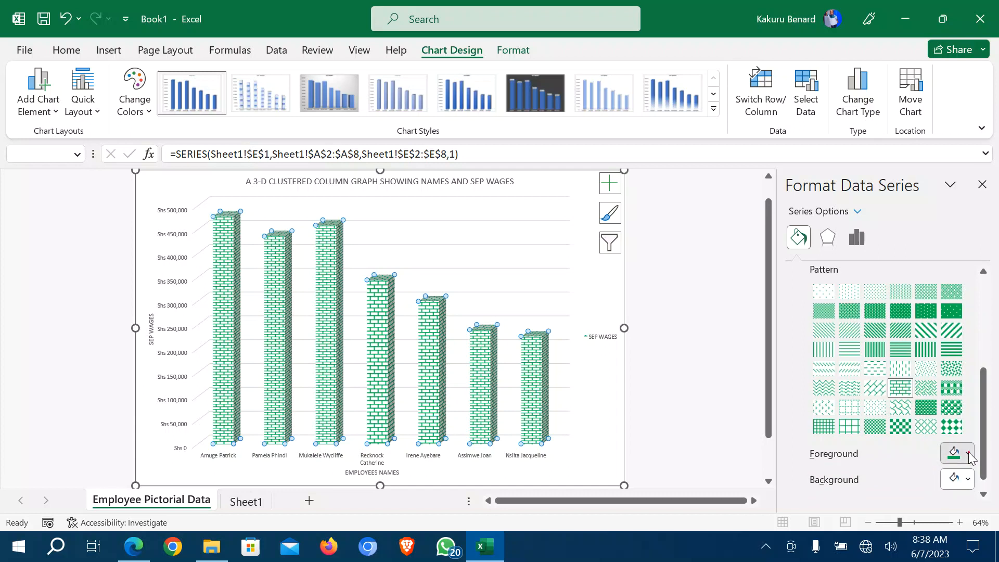
{"action": "left_click", "coordinate": [968, 453]}
{"action": "left_click", "coordinate": [936, 411]}
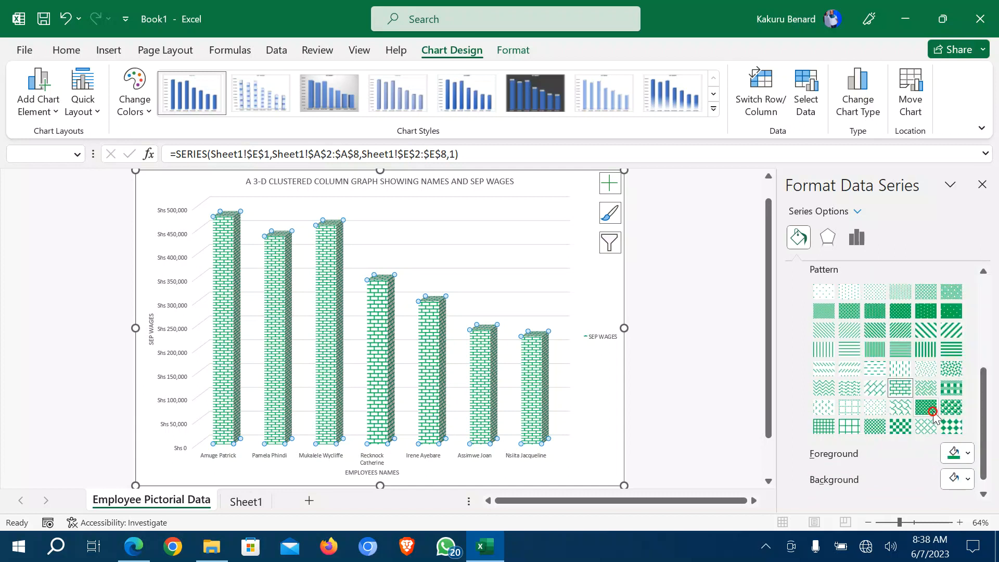
{"action": "left_click", "coordinate": [982, 185]}
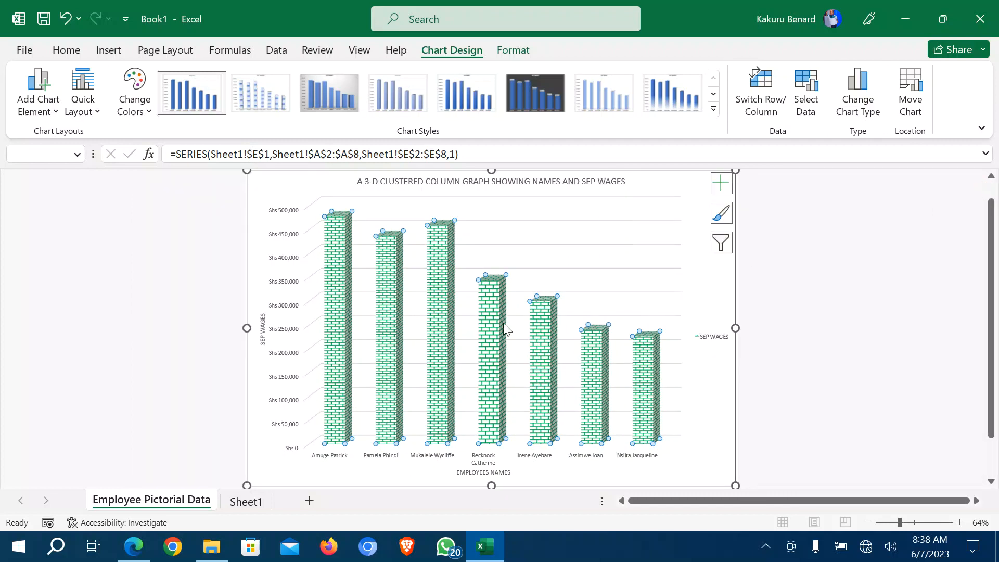
{"action": "left_click", "coordinate": [719, 442]}
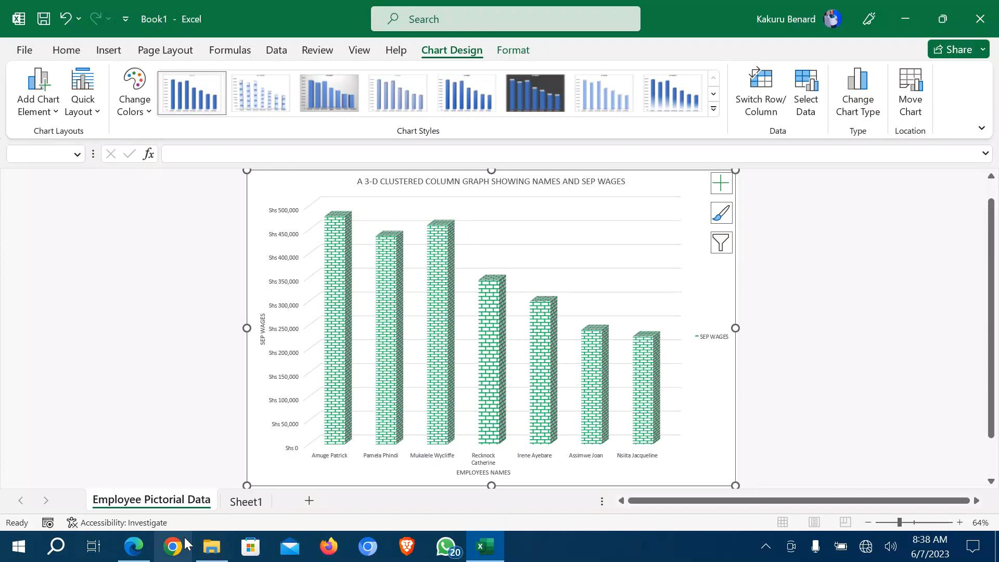
{"action": "left_click", "coordinate": [133, 547]}
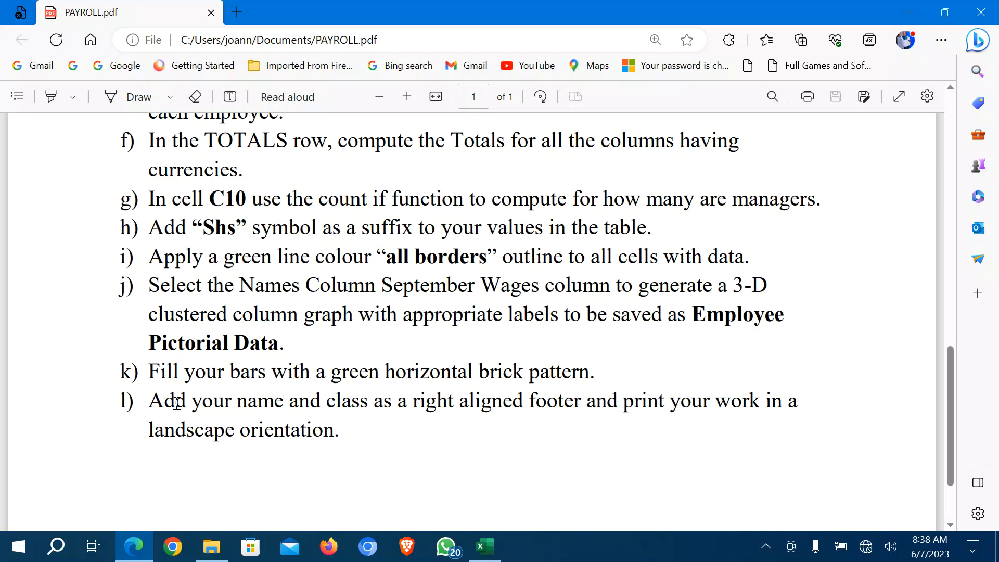
{"action": "left_click", "coordinate": [484, 545]}
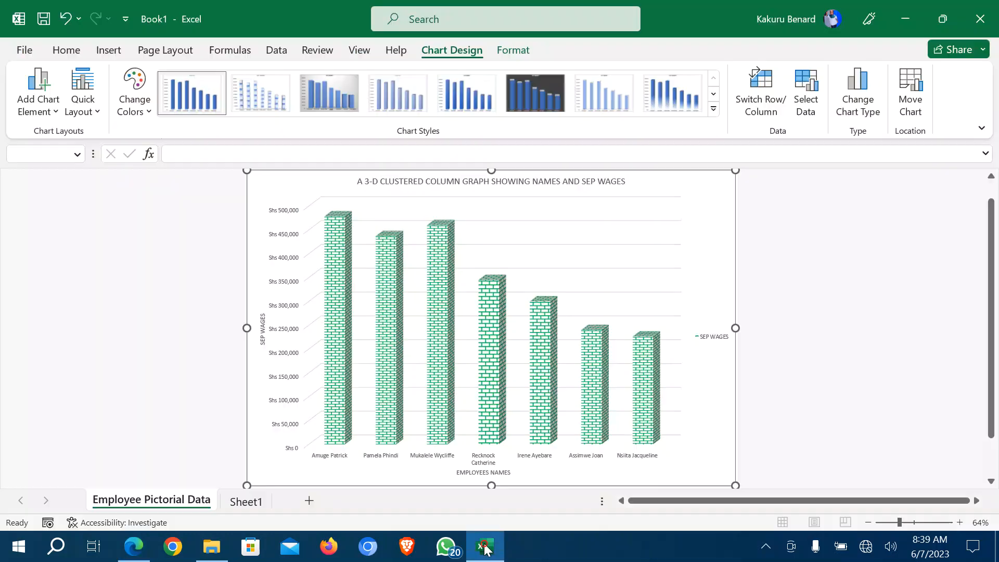
On Sheet1, open header and footer editing via Insert > Text > Header & Footer.
{"action": "left_click", "coordinate": [236, 503]}
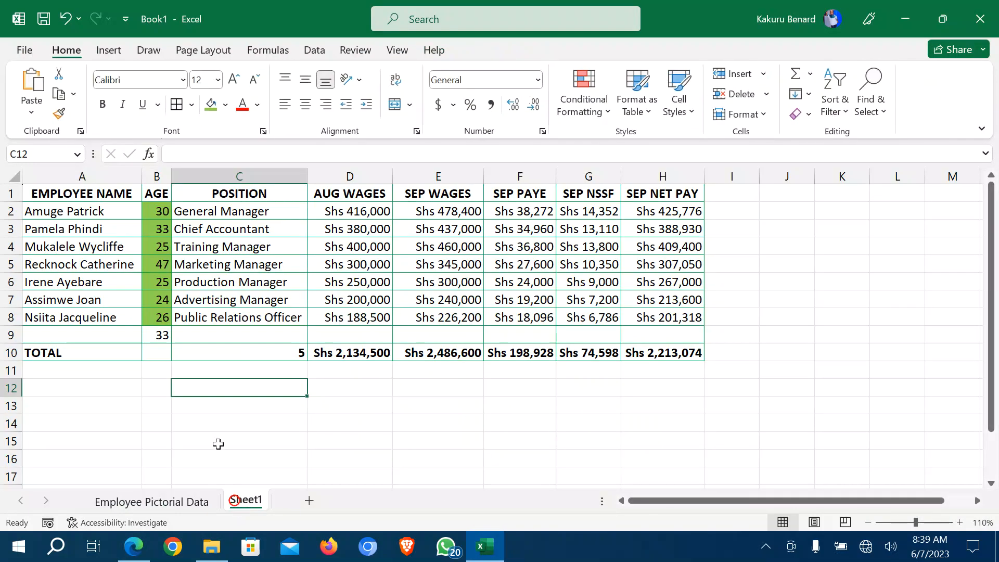
{"action": "left_click", "coordinate": [179, 408]}
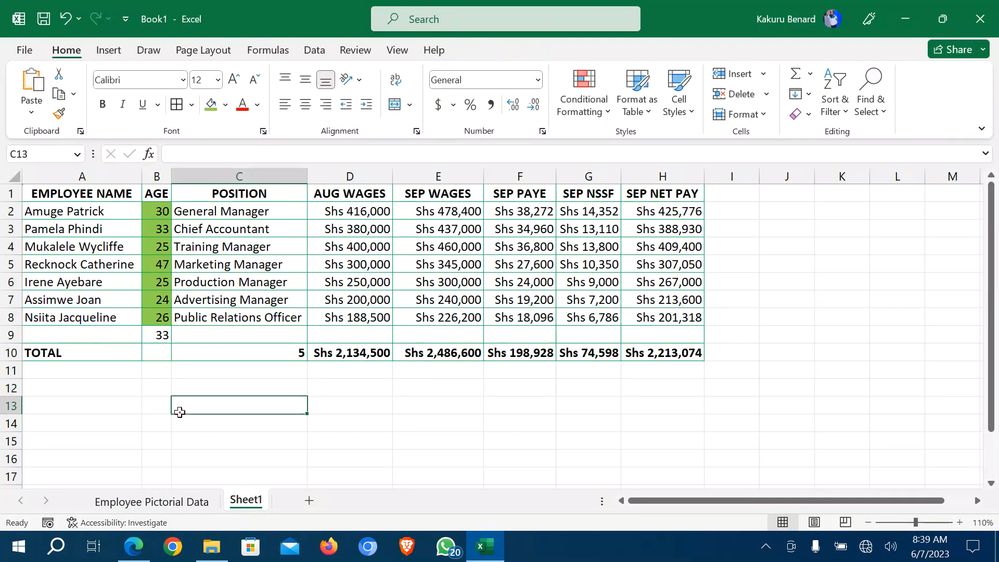
{"action": "left_click", "coordinate": [108, 50]}
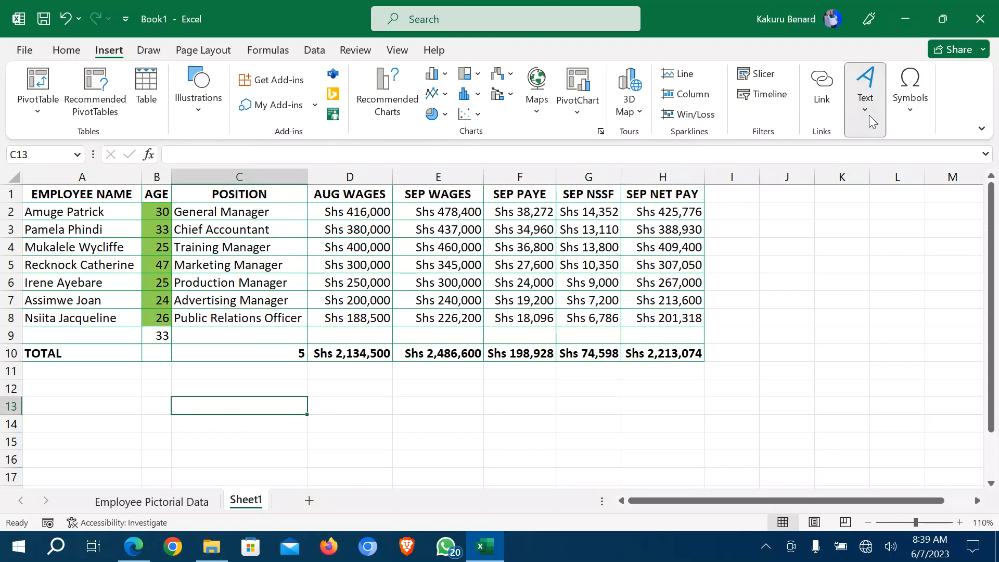
{"action": "left_click", "coordinate": [866, 91]}
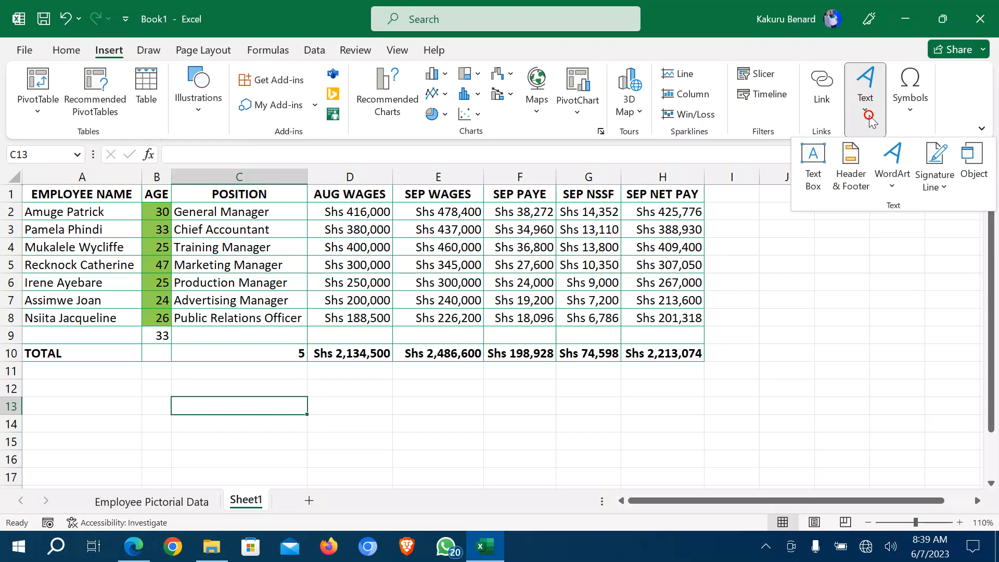
{"action": "left_click", "coordinate": [852, 176]}
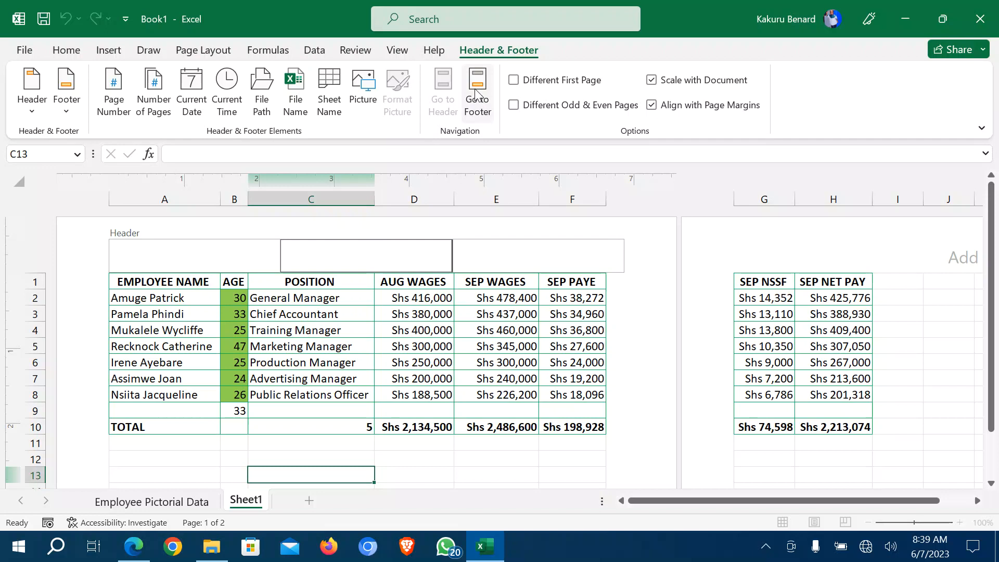
Type the student's full name followed by class S6ARTS into the right-hand footer section.
{"action": "left_click", "coordinate": [477, 94]}
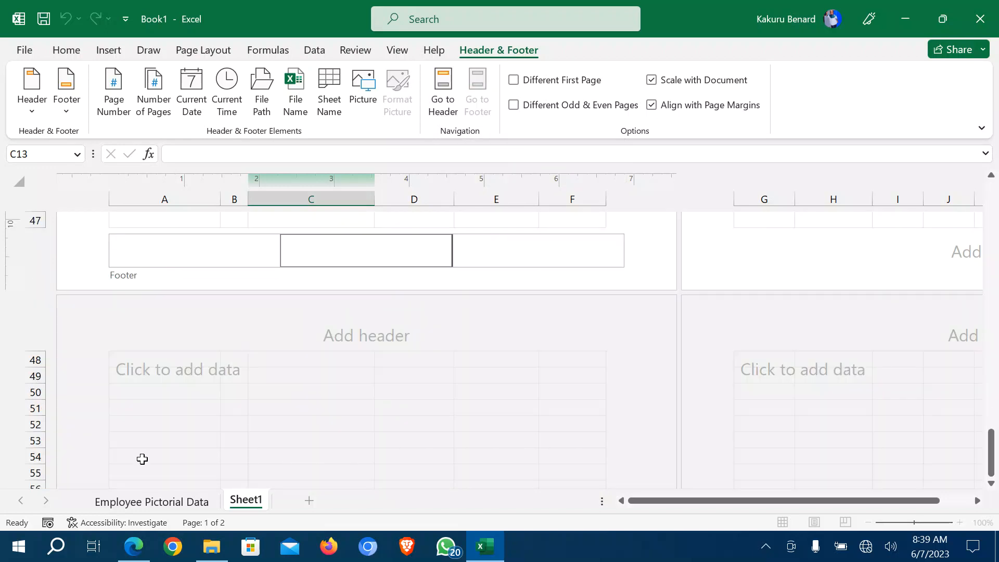
{"action": "left_click", "coordinate": [183, 251]}
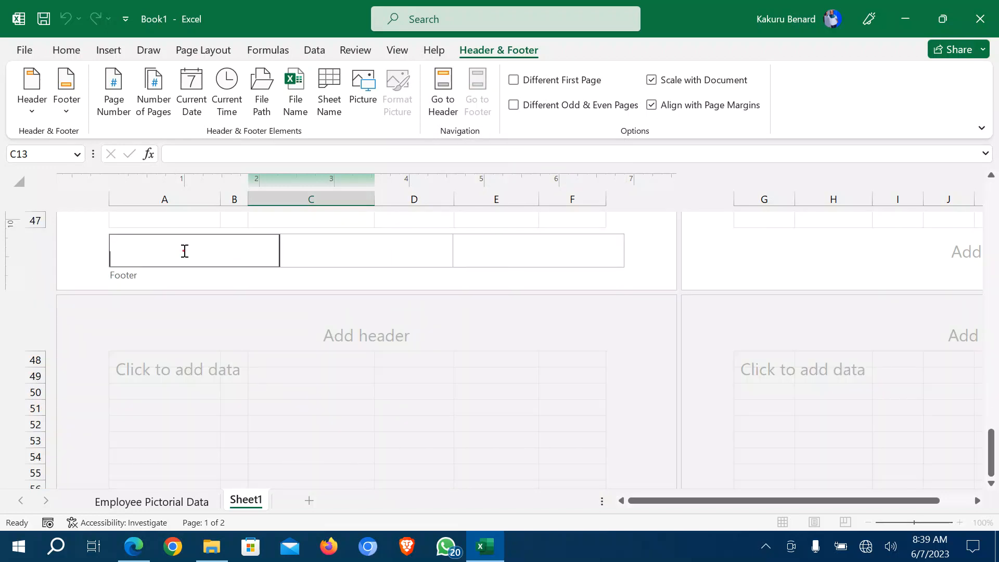
{"action": "left_click", "coordinate": [314, 246]}
{"action": "left_click", "coordinate": [562, 255]}
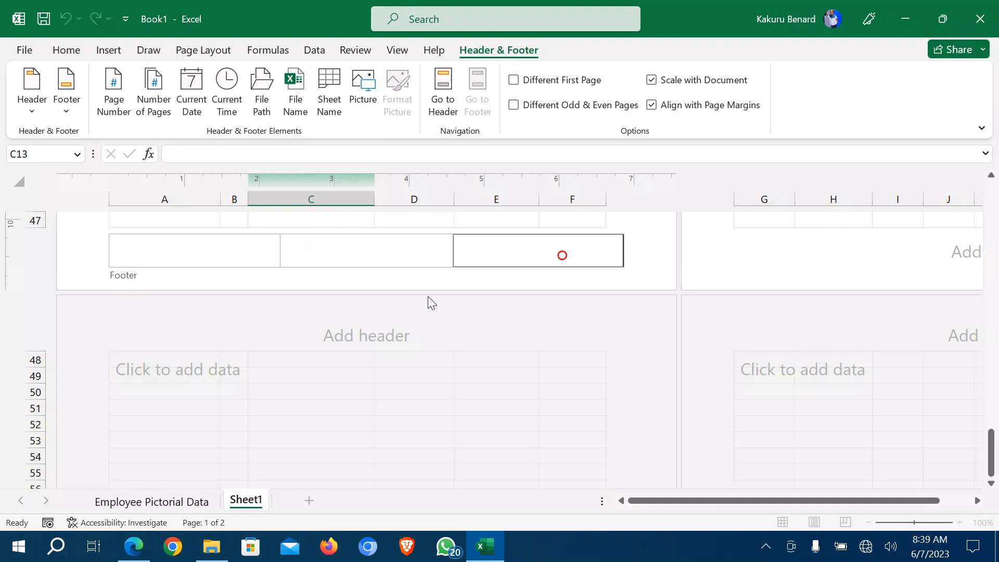
{"action": "left_click", "coordinate": [133, 552]}
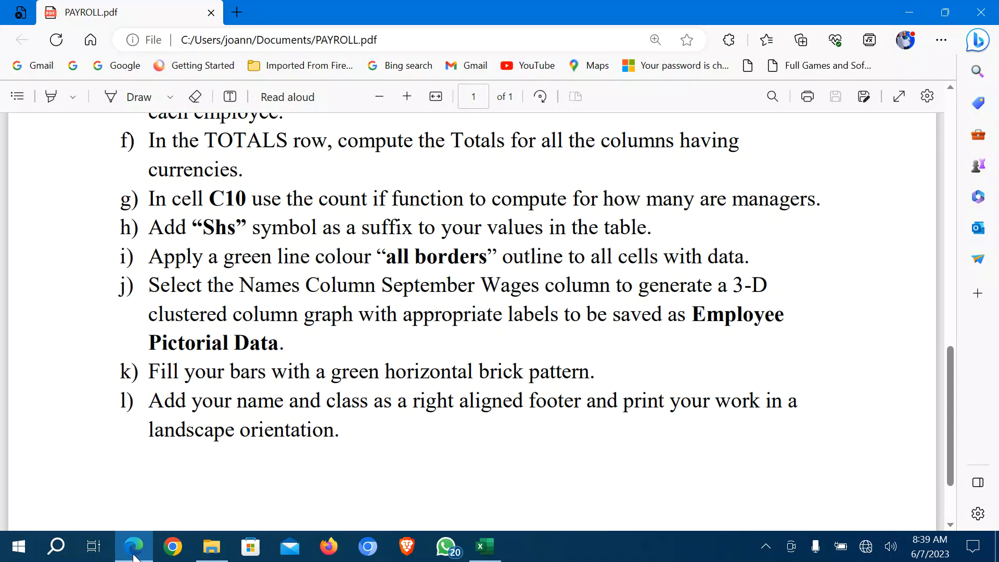
{"action": "left_click", "coordinate": [133, 555]}
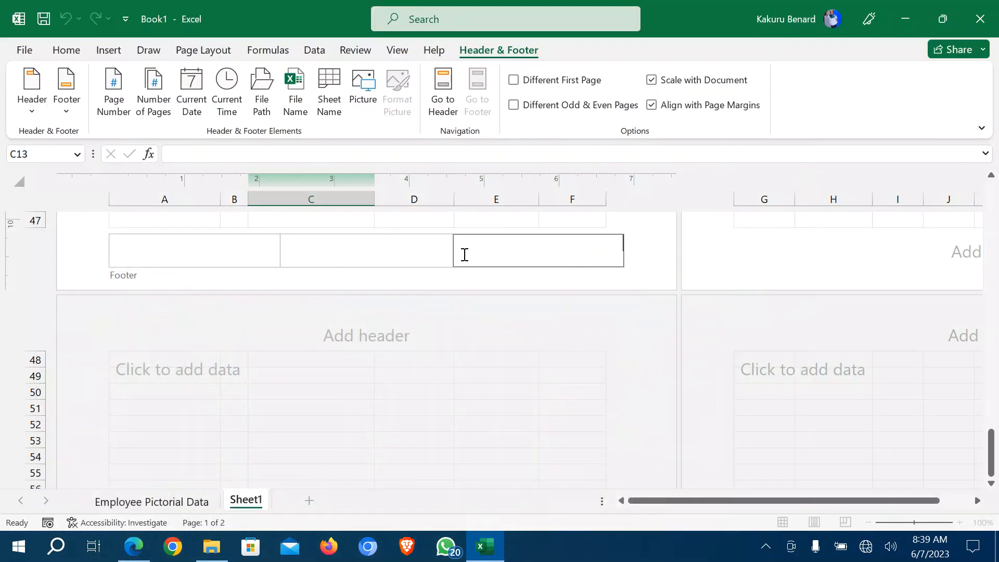
{"action": "left_click", "coordinate": [138, 553]}
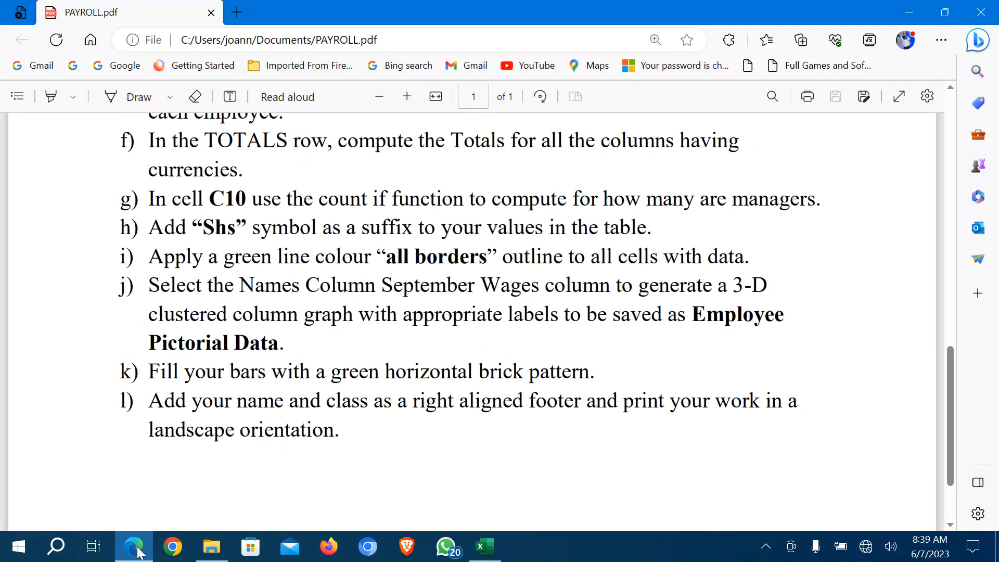
{"action": "left_click", "coordinate": [138, 553]}
{"action": "left_click", "coordinate": [479, 246]}
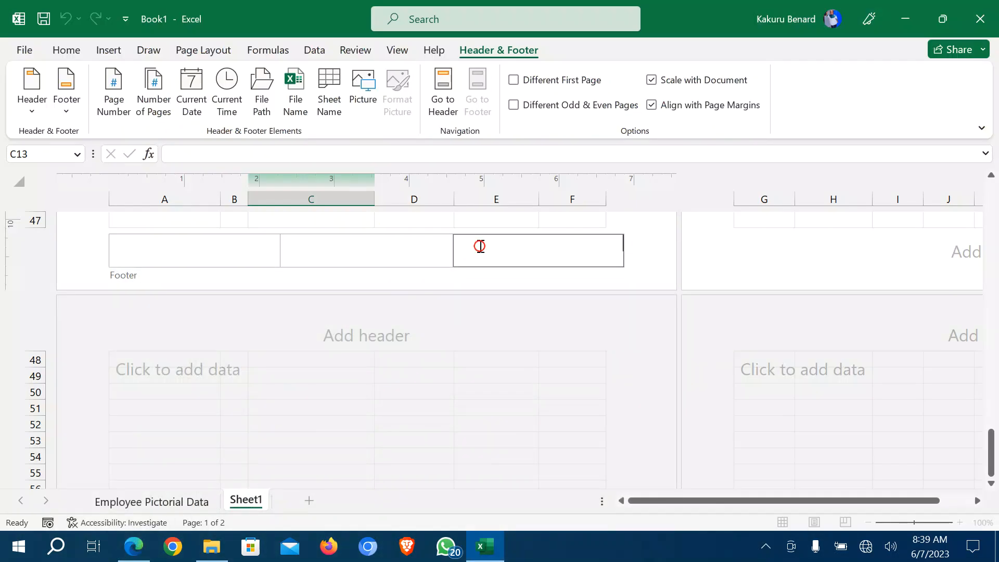
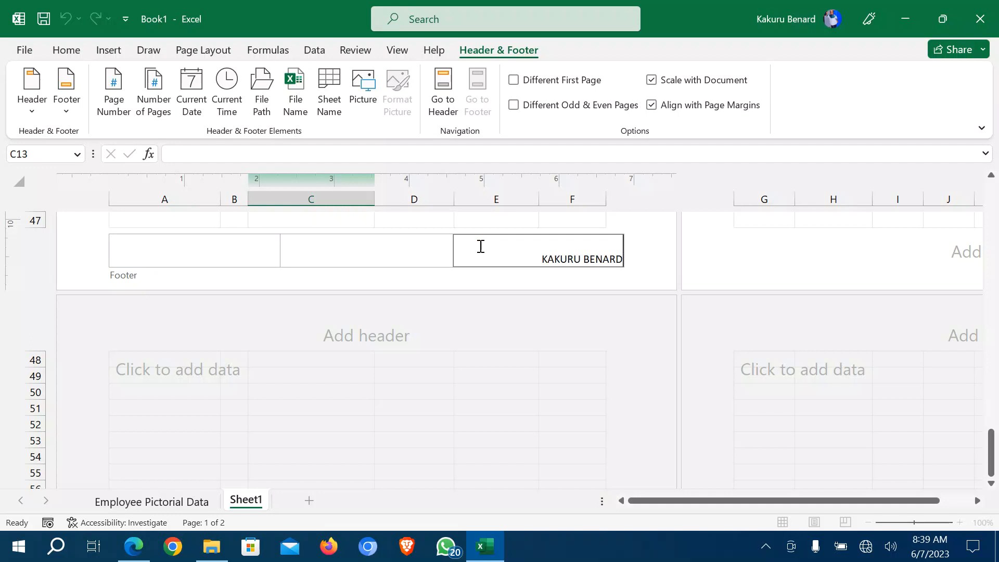
{"action": "type", "text": " S6ARTS"}
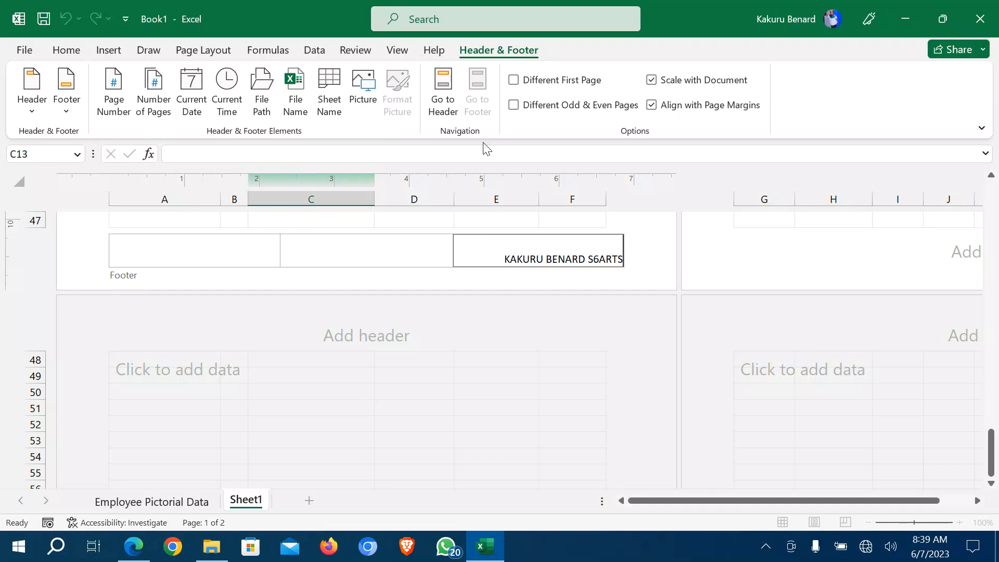
{"action": "left_click", "coordinate": [444, 101]}
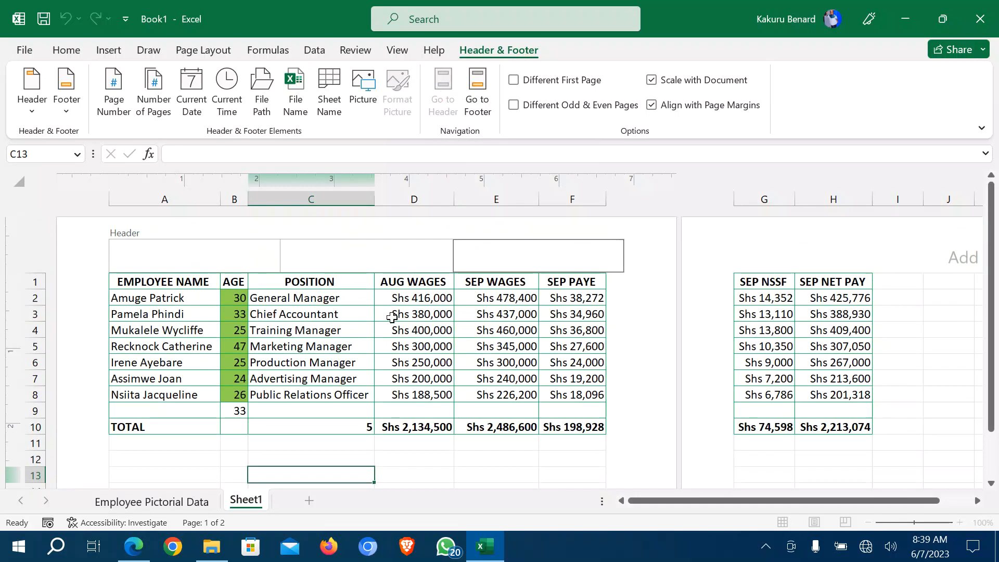
Set Sheet1's page orientation to Landscape so the whole payroll table fits one page.
{"action": "left_click", "coordinate": [328, 357]}
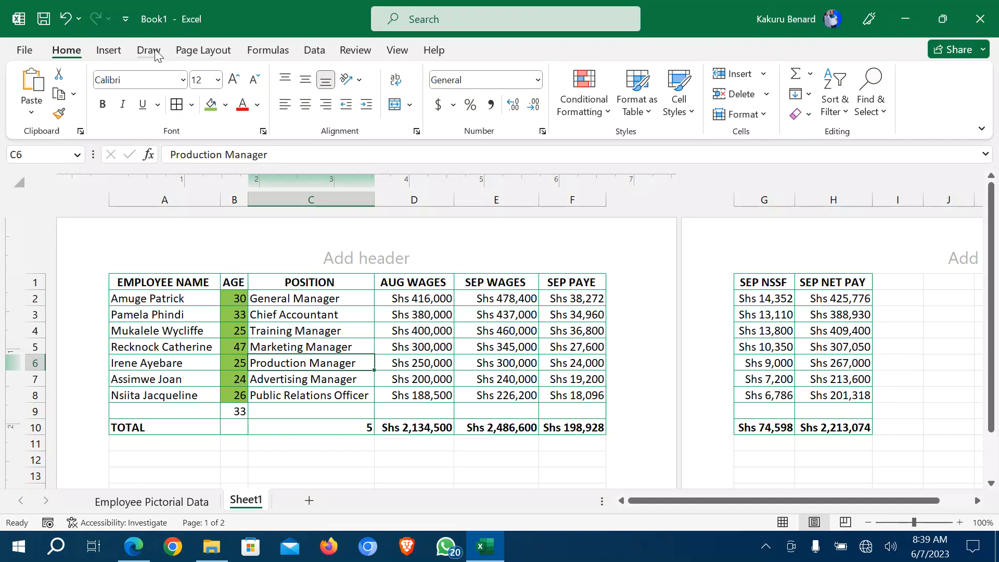
{"action": "left_click", "coordinate": [202, 52]}
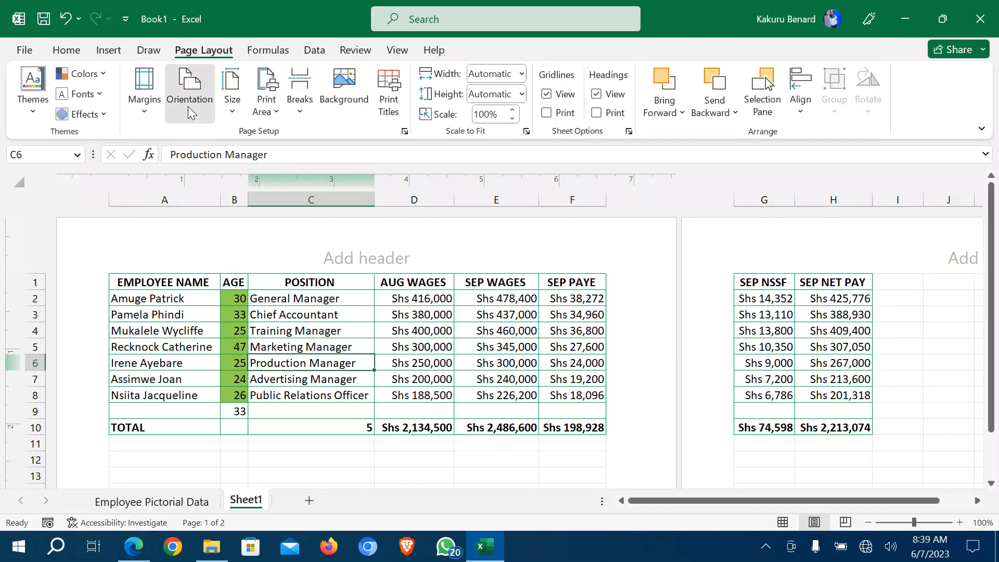
{"action": "left_click", "coordinate": [189, 108]}
{"action": "left_click", "coordinate": [216, 181]}
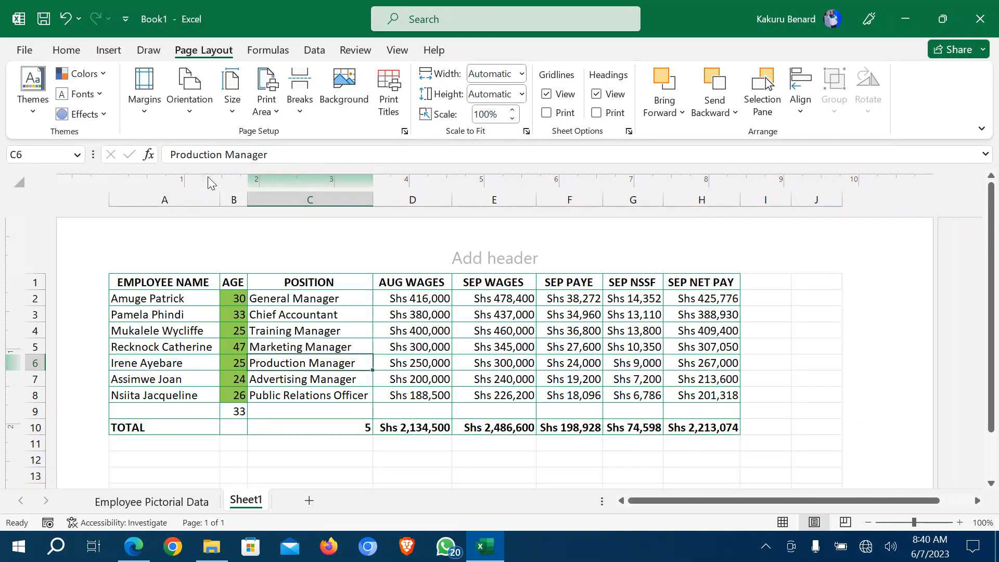
{"action": "left_click", "coordinate": [468, 456]}
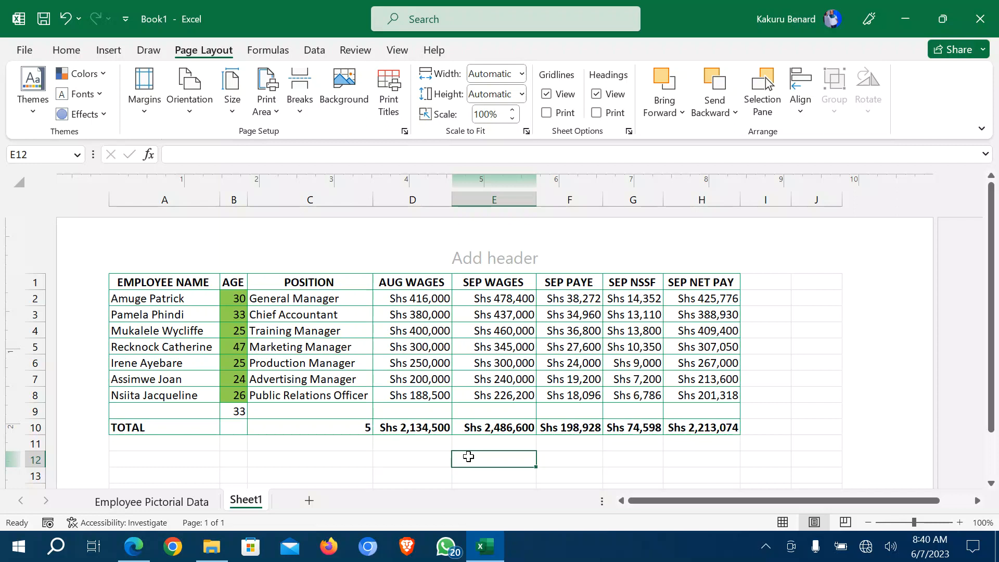
Show the top of PAYROLL.pdf in Edge with the original employee wage table.
{"action": "left_click", "coordinate": [144, 546]}
{"action": "scroll", "coordinate": [291, 412], "scroll_direction": "down", "scroll_amount": 3}
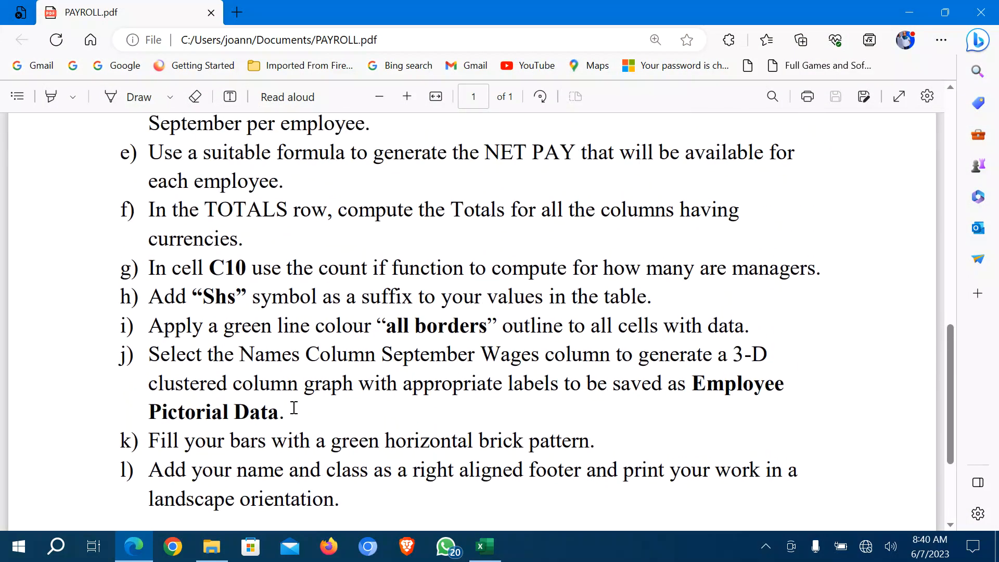
{"action": "scroll", "coordinate": [294, 409], "scroll_direction": "up", "scroll_amount": 10}
{"action": "scroll", "coordinate": [294, 409], "scroll_direction": "up", "scroll_amount": 3}
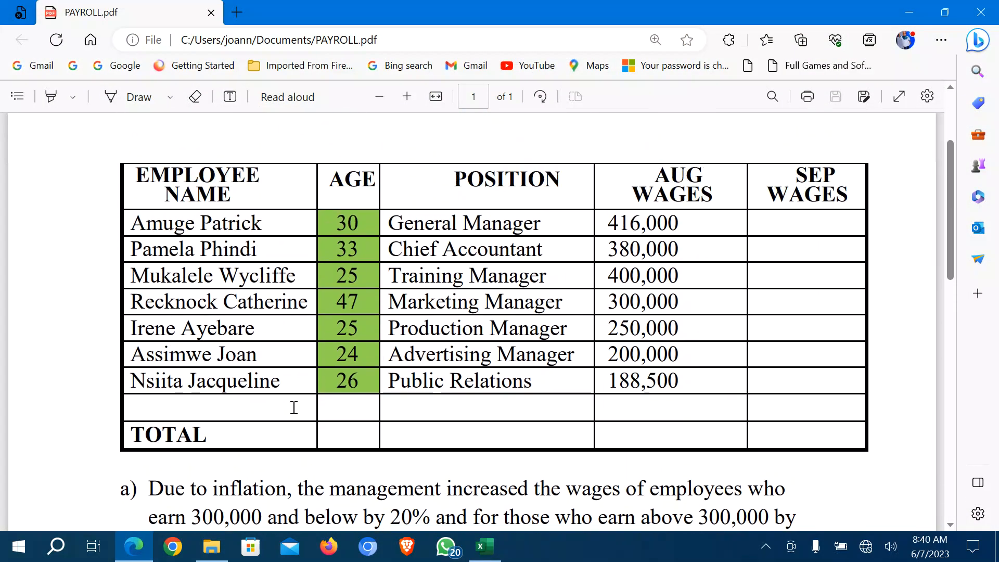